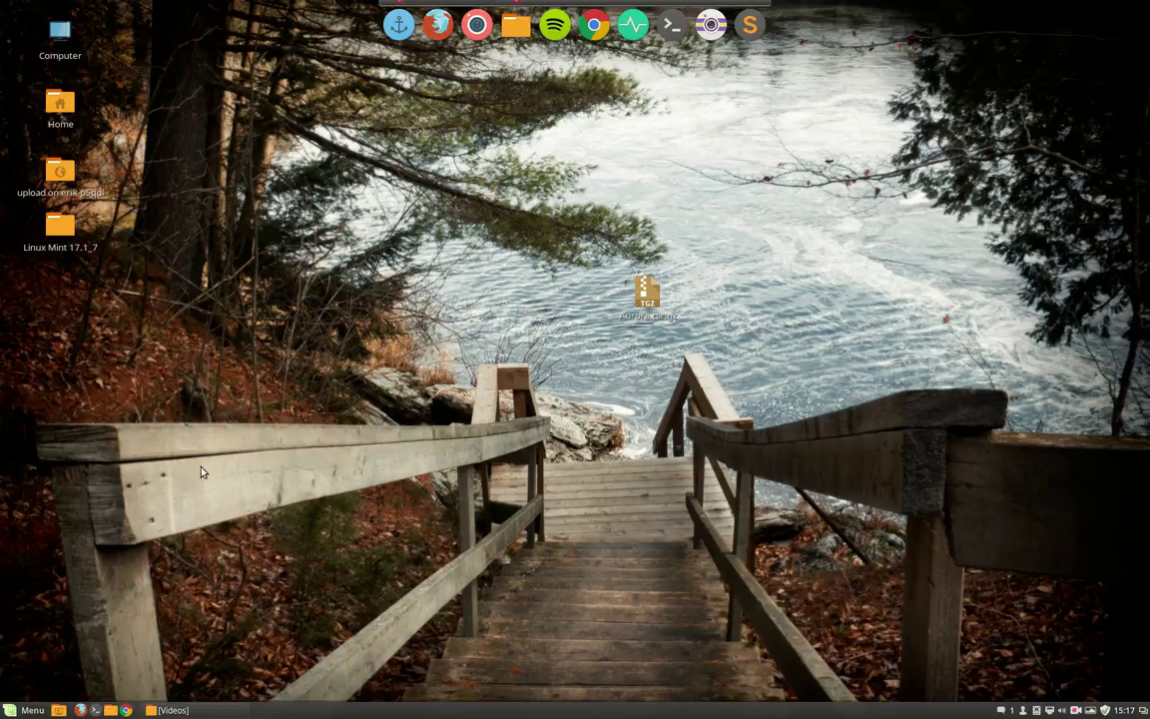
Extract Aurora.tar.gz onto the desktop with Extract Here.
{"action": "left_click", "coordinate": [25, 710]}
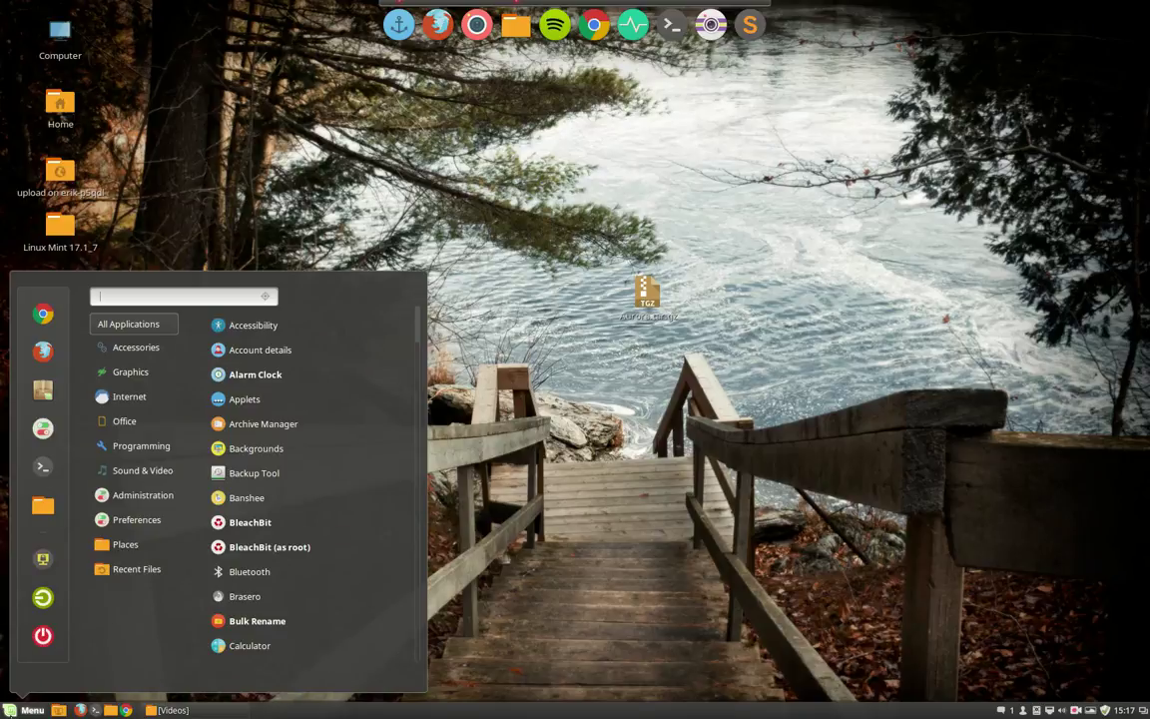
{"action": "left_click", "coordinate": [134, 124]}
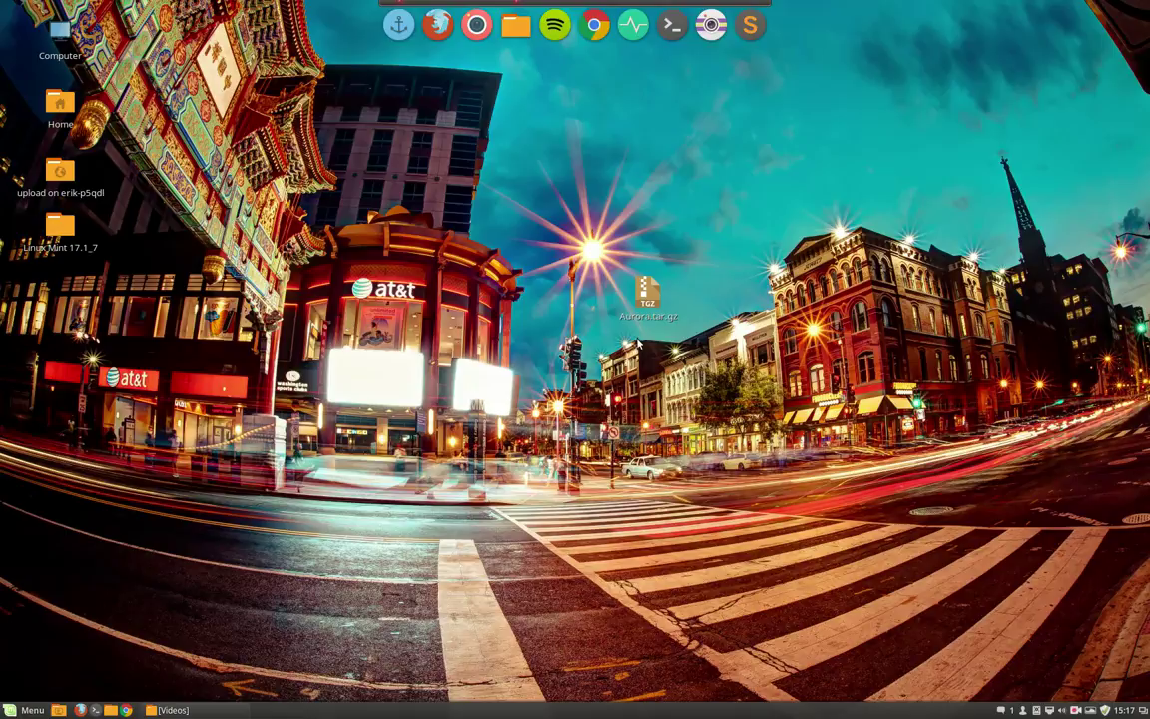
{"action": "left_click_drag", "start_coordinate": [647, 292], "coordinate": [95, 474]}
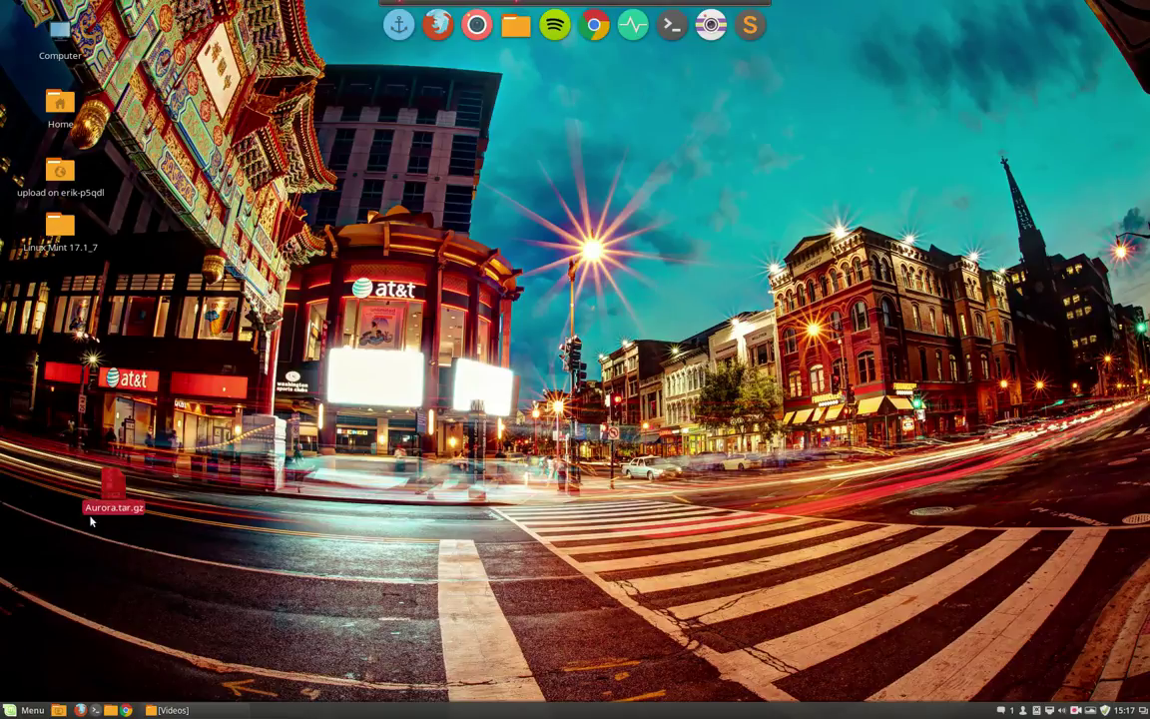
{"action": "right_click", "coordinate": [110, 445]}
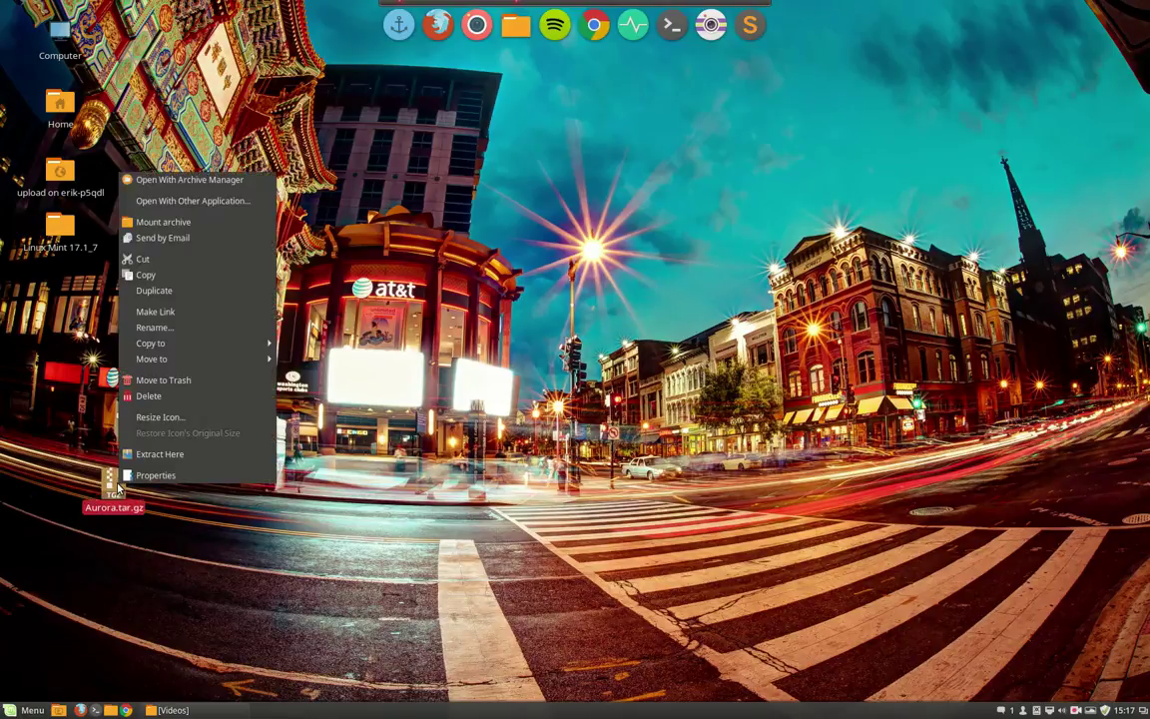
{"action": "left_click", "coordinate": [175, 454]}
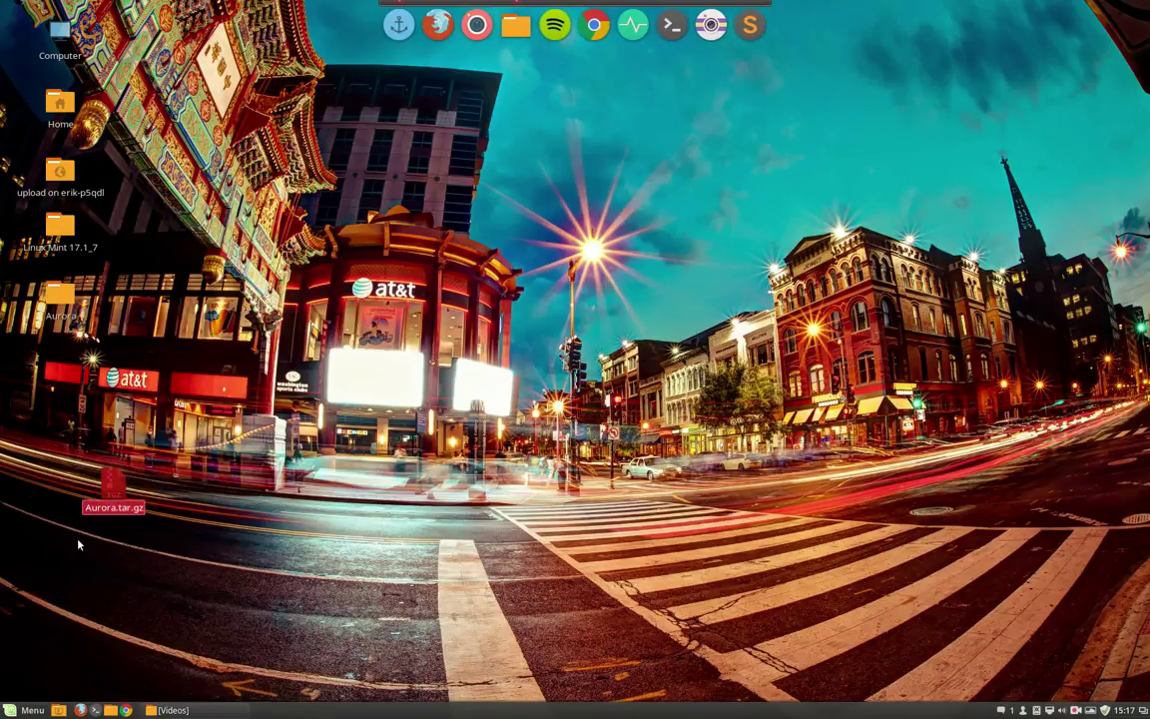
Place the new Aurora folder and the archive side by side at the top of the desktop.
{"action": "left_click_drag", "start_coordinate": [60, 292], "coordinate": [709, 110]}
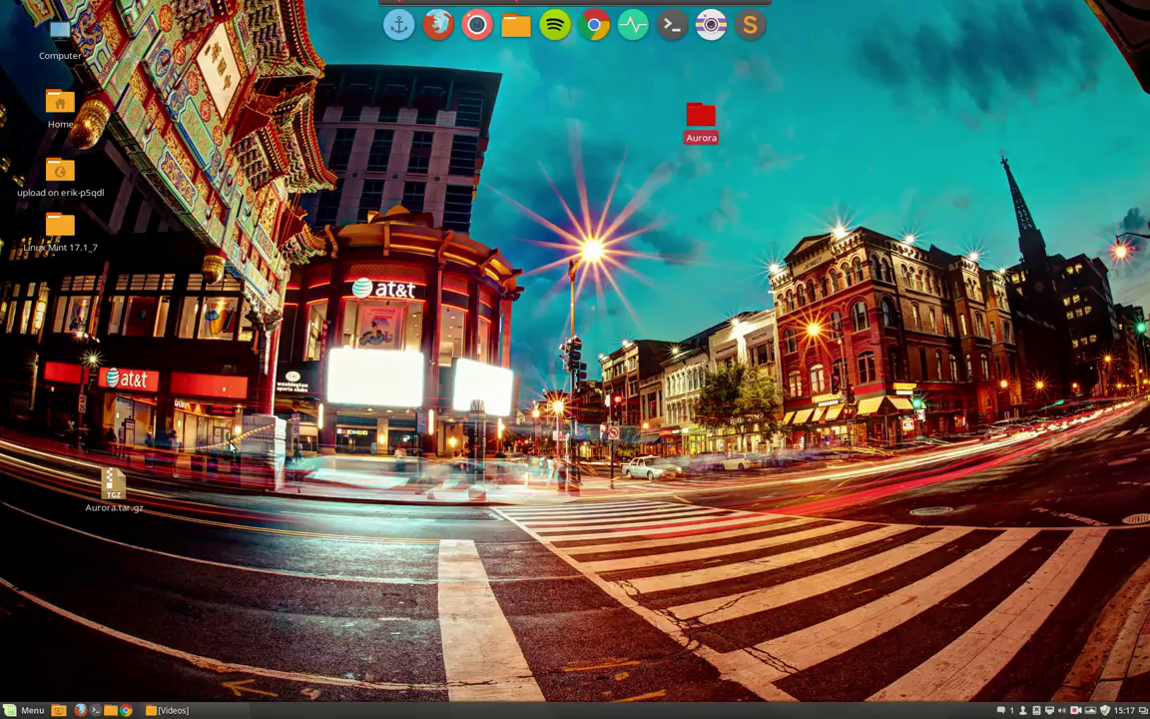
{"action": "left_click", "coordinate": [1091, 711]}
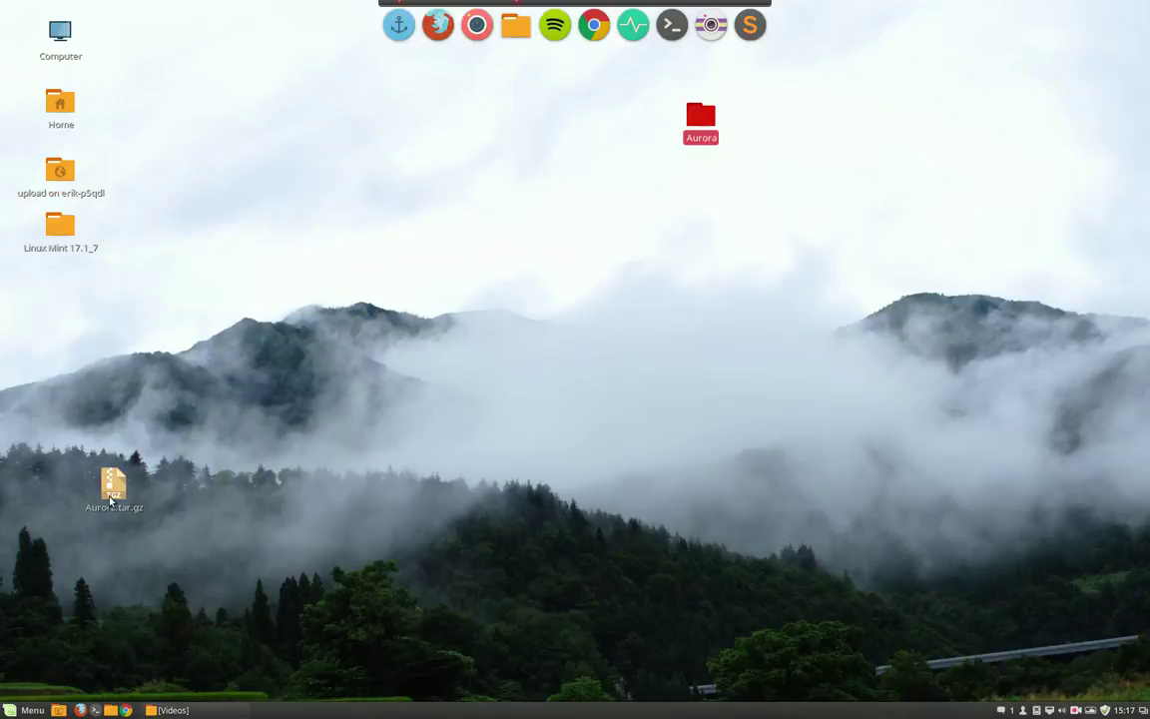
{"action": "left_click_drag", "start_coordinate": [111, 500], "coordinate": [592, 140]}
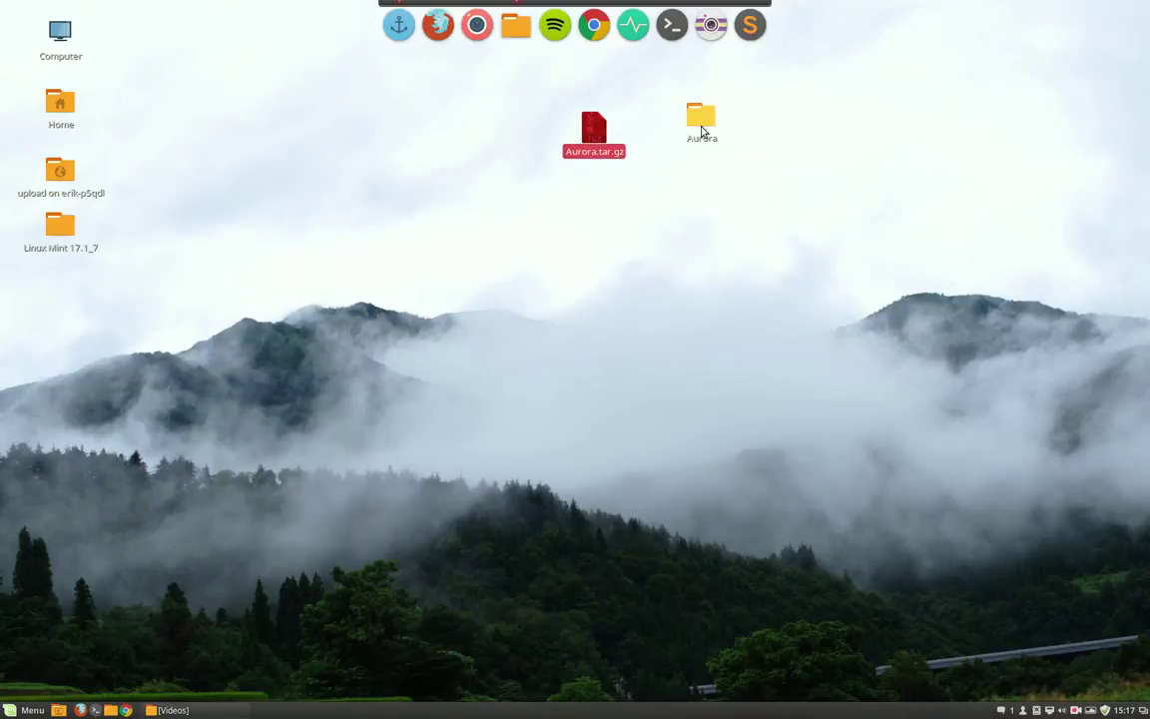
{"action": "left_click_drag", "start_coordinate": [702, 132], "coordinate": [509, 118]}
Open the Aurora folder in a maximized window using List View.
{"action": "double_click", "coordinate": [279, 137]}
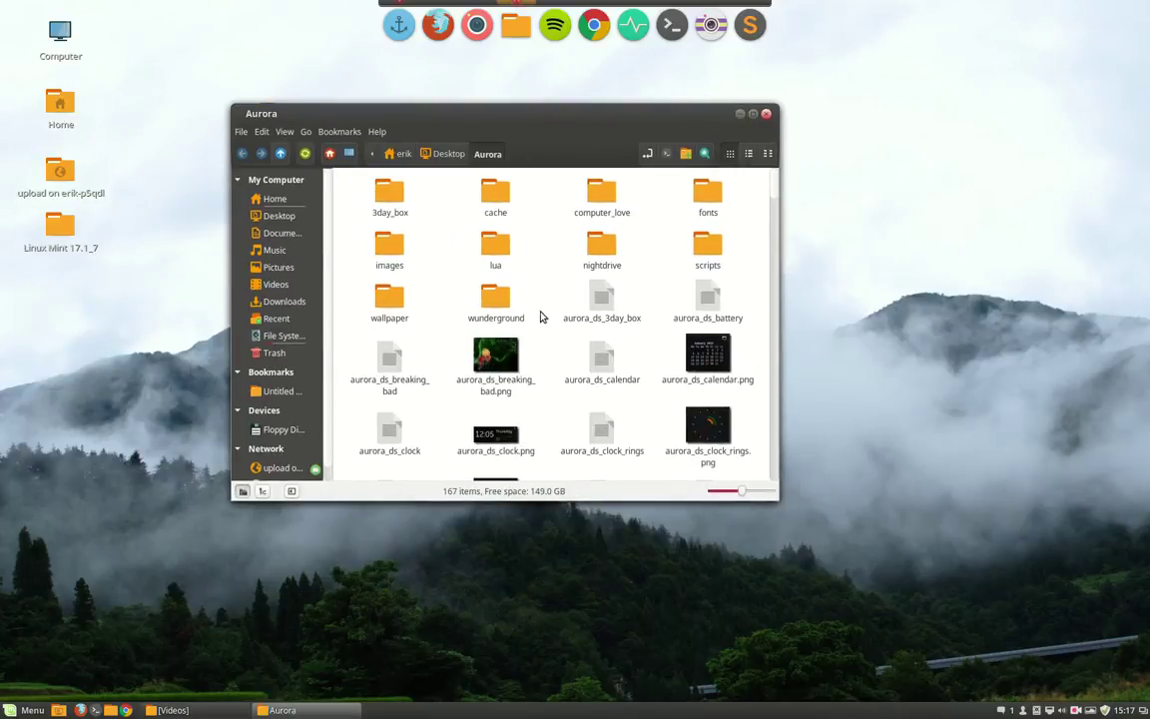
{"action": "scroll", "coordinate": [609, 359], "scroll_direction": "down", "scroll_amount": 3}
{"action": "scroll", "coordinate": [619, 367], "scroll_direction": "down", "scroll_amount": 5}
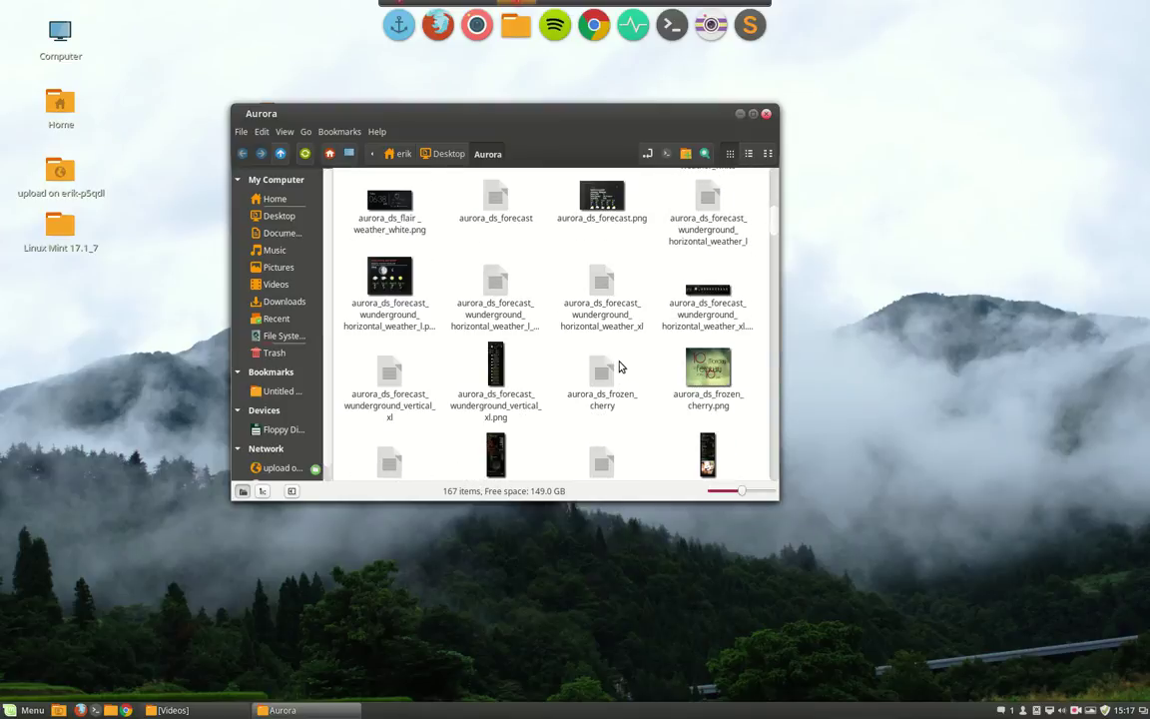
{"action": "left_click", "coordinate": [750, 154]}
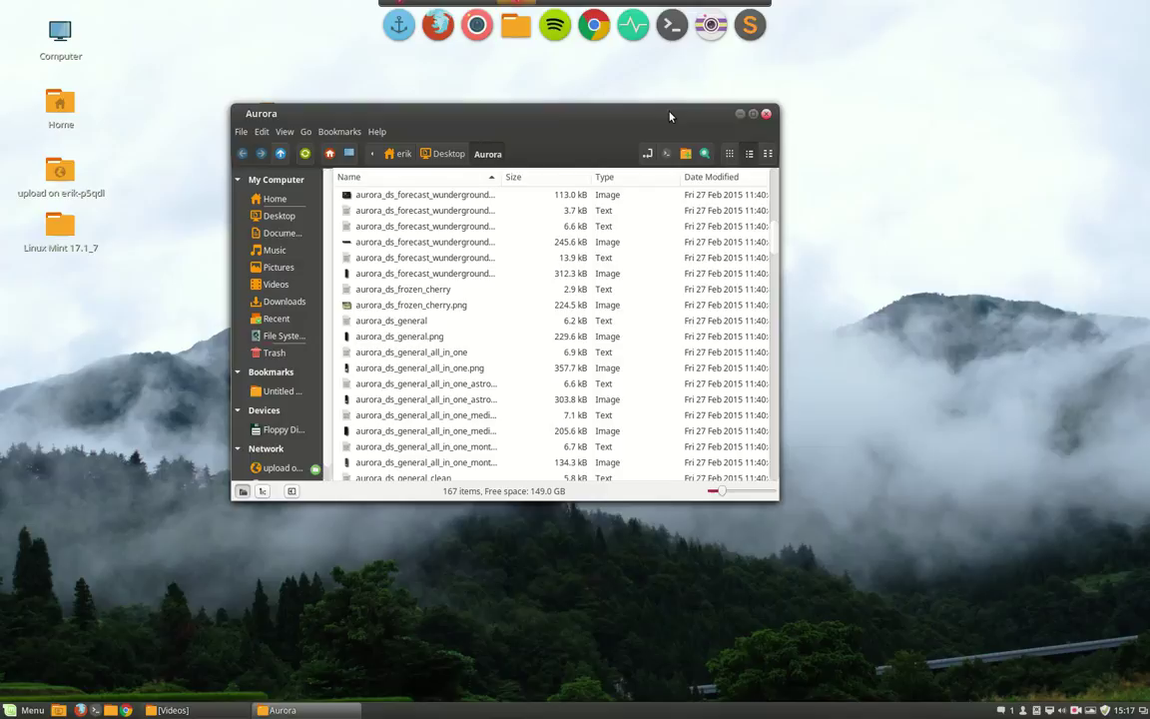
{"action": "left_click", "coordinate": [768, 153]}
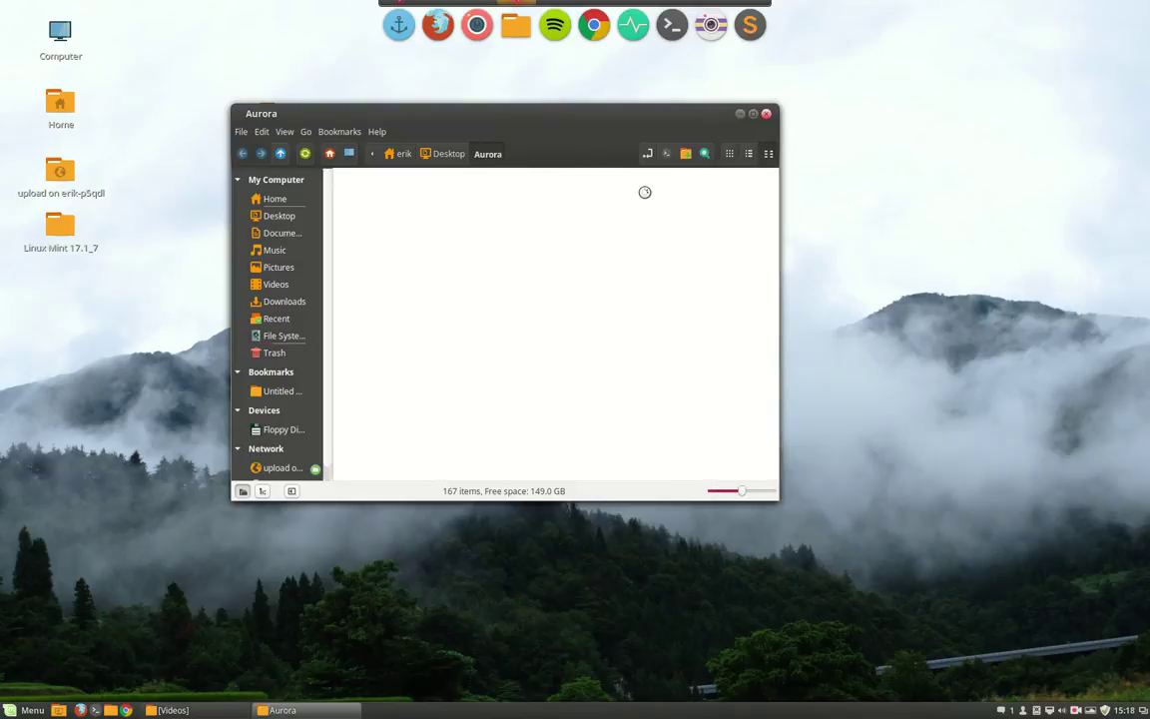
{"action": "double_click", "coordinate": [493, 117]}
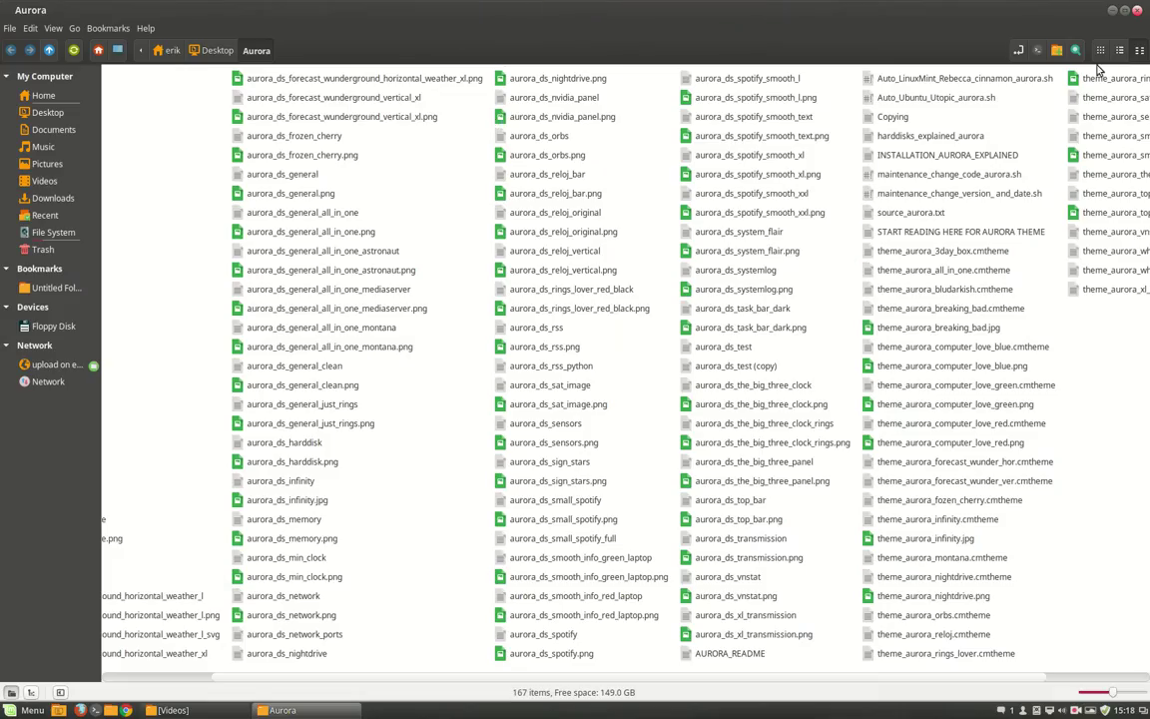
{"action": "left_click", "coordinate": [1101, 49]}
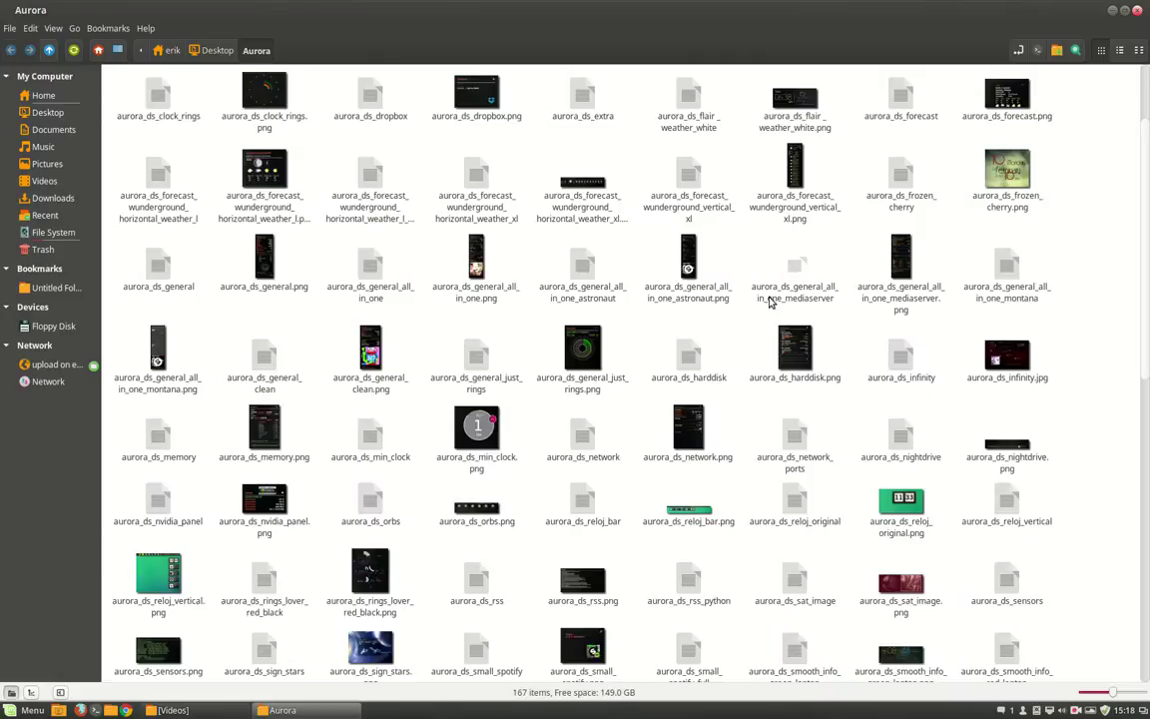
{"action": "left_click", "coordinate": [1138, 49]}
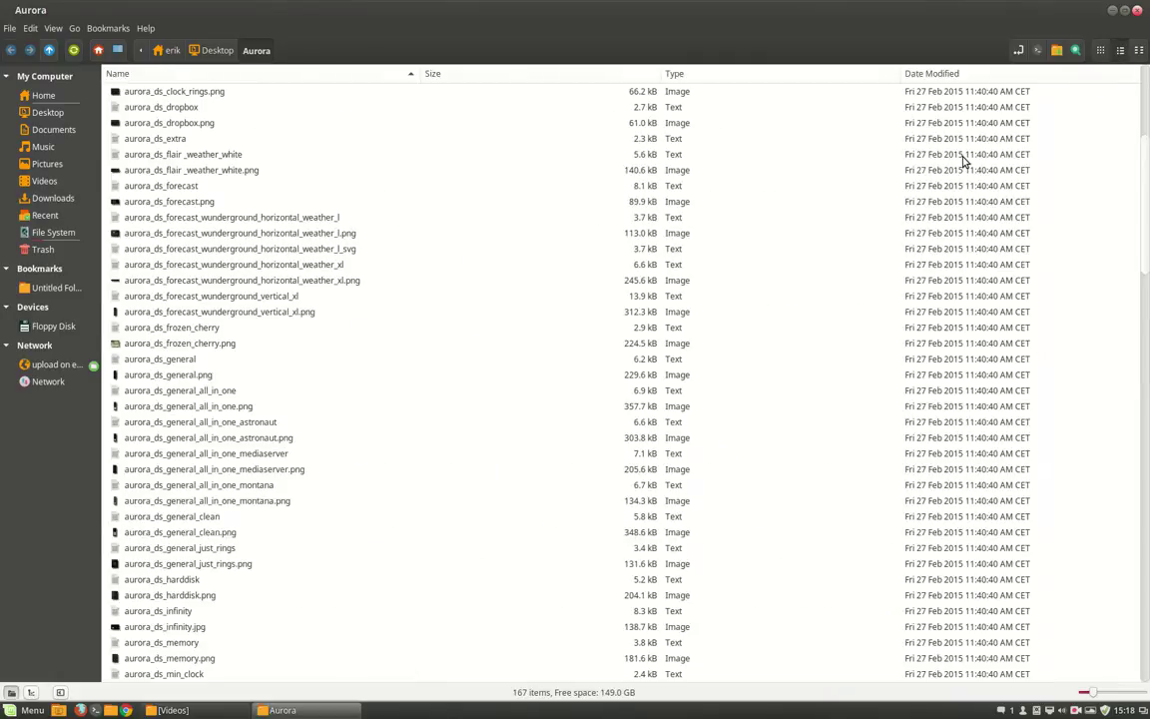
Sort by type and select images from aurora_ds_breaking_bad.png through theme_aurora_top_bar.png.
{"action": "left_click", "coordinate": [675, 75]}
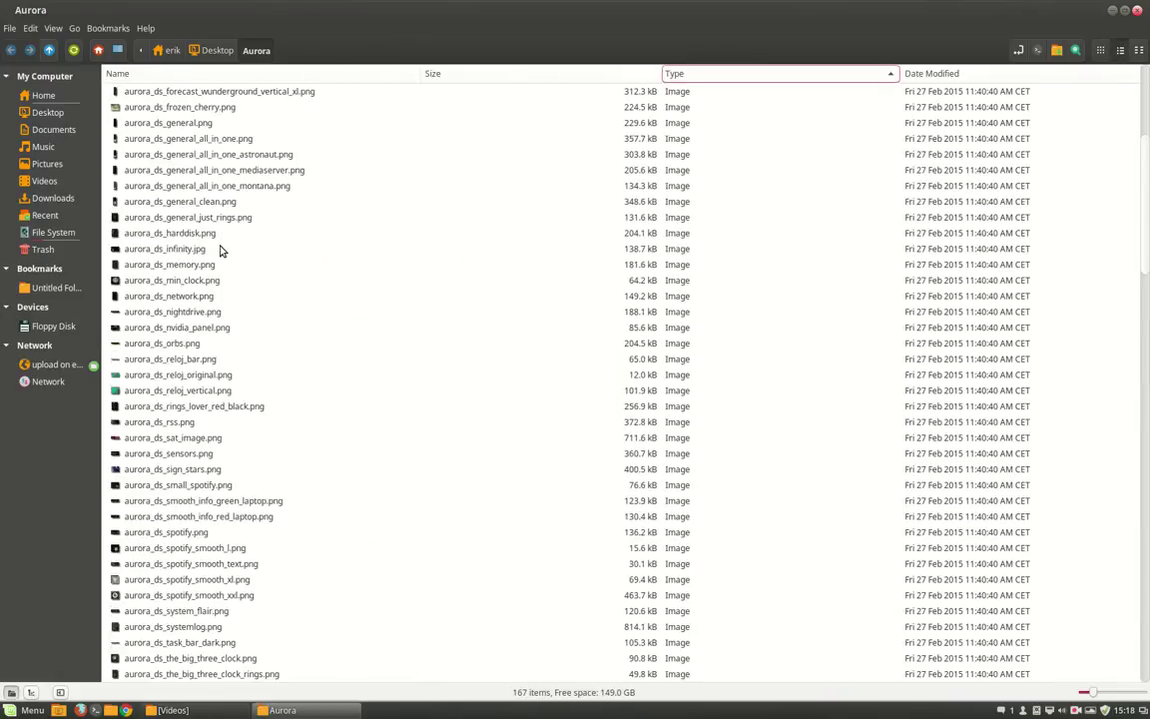
{"action": "scroll", "coordinate": [212, 260], "scroll_direction": "up", "scroll_amount": 5}
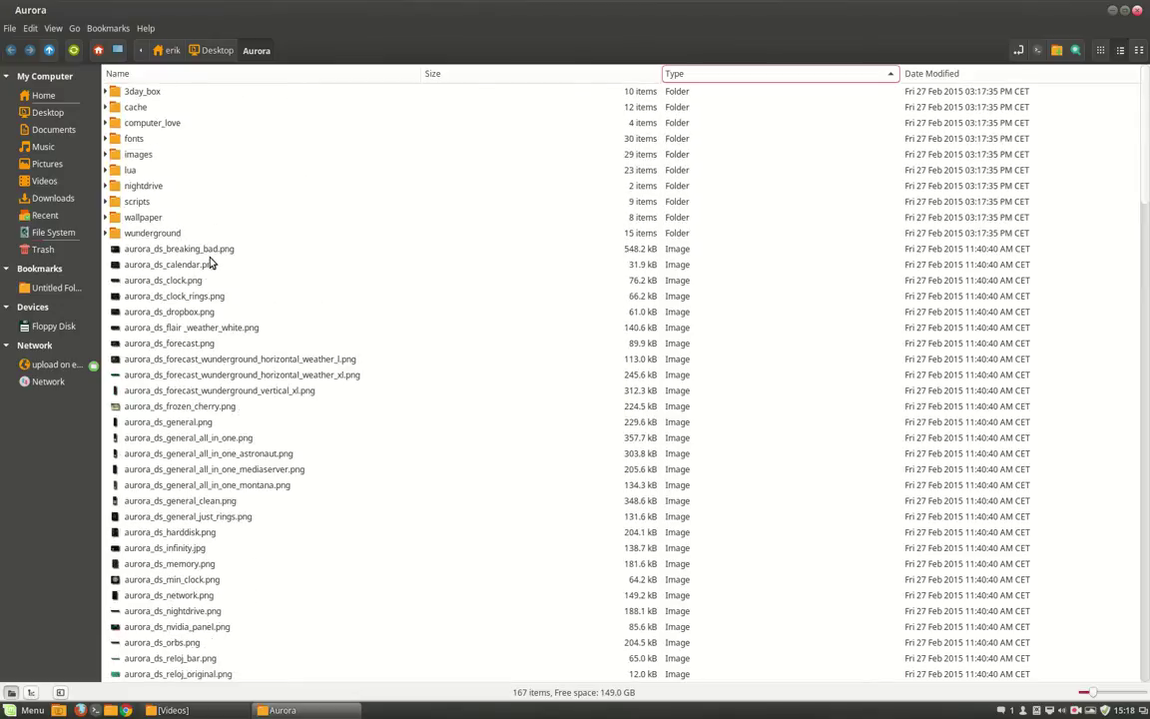
{"action": "left_click", "coordinate": [210, 264]}
{"action": "left_click", "coordinate": [195, 249]}
{"action": "scroll", "coordinate": [239, 495], "scroll_direction": "down", "scroll_amount": 15}
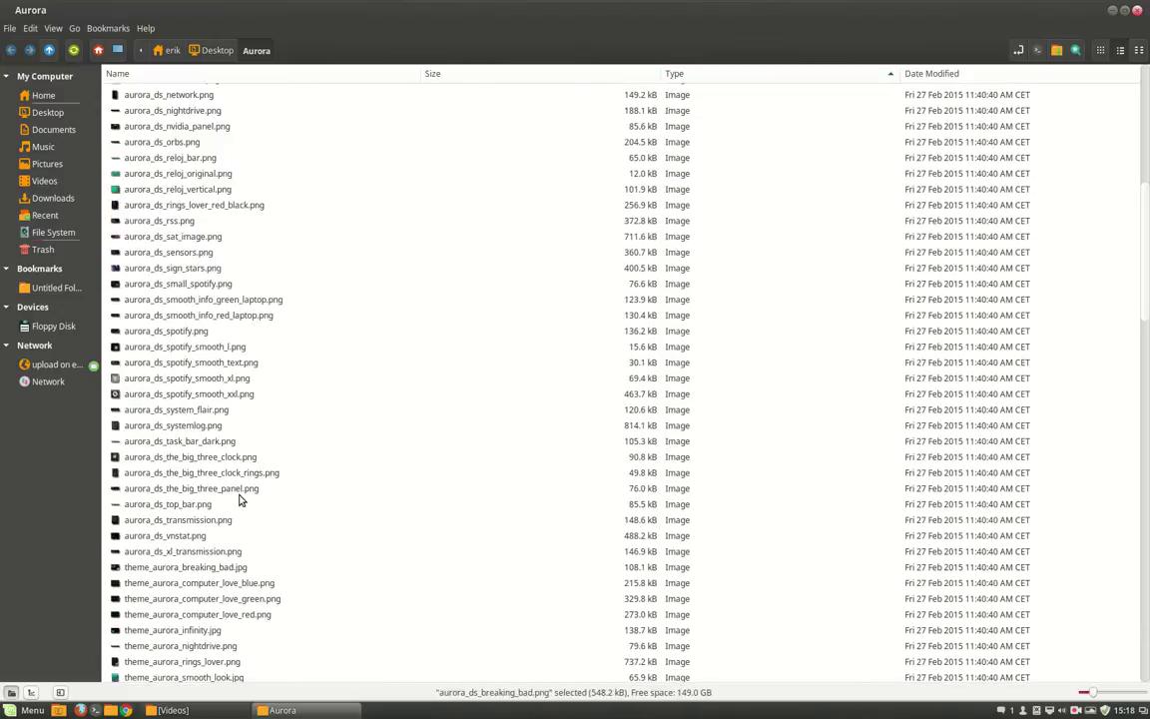
{"action": "left_click", "coordinate": [150, 255], "text": "shift"}
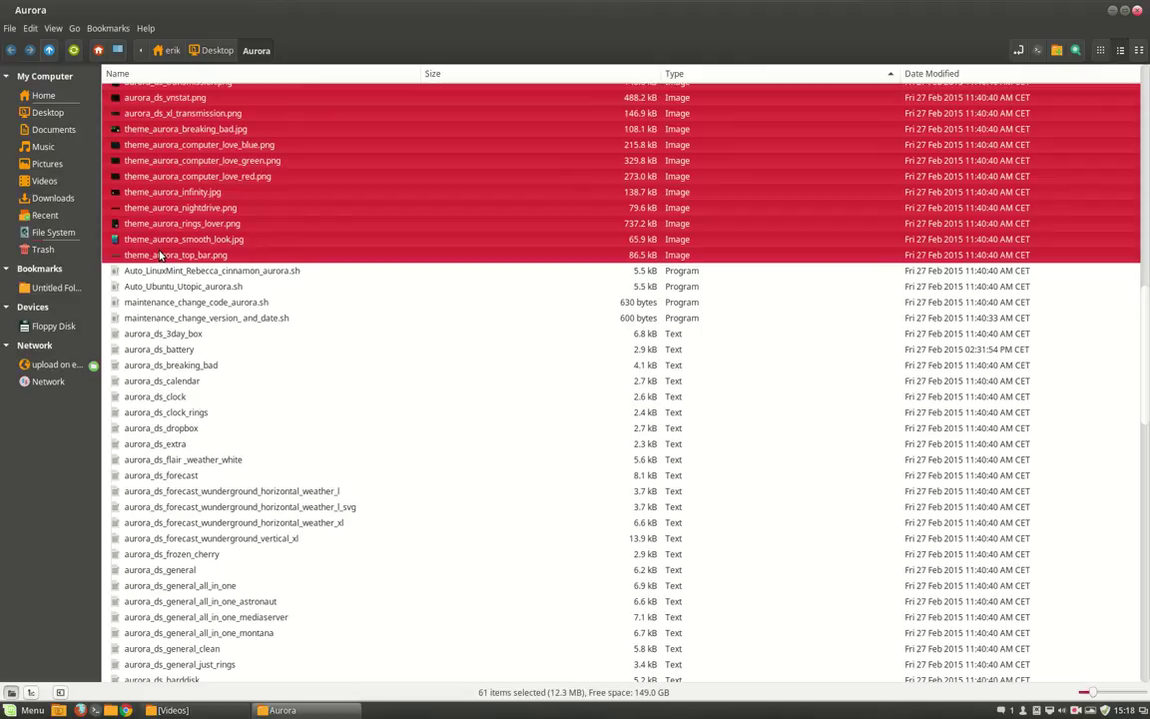
Open the selected images in Image Viewer and step forward to the orbs widget preview.
{"action": "right_click", "coordinate": [160, 255]}
{"action": "left_click", "coordinate": [237, 261]}
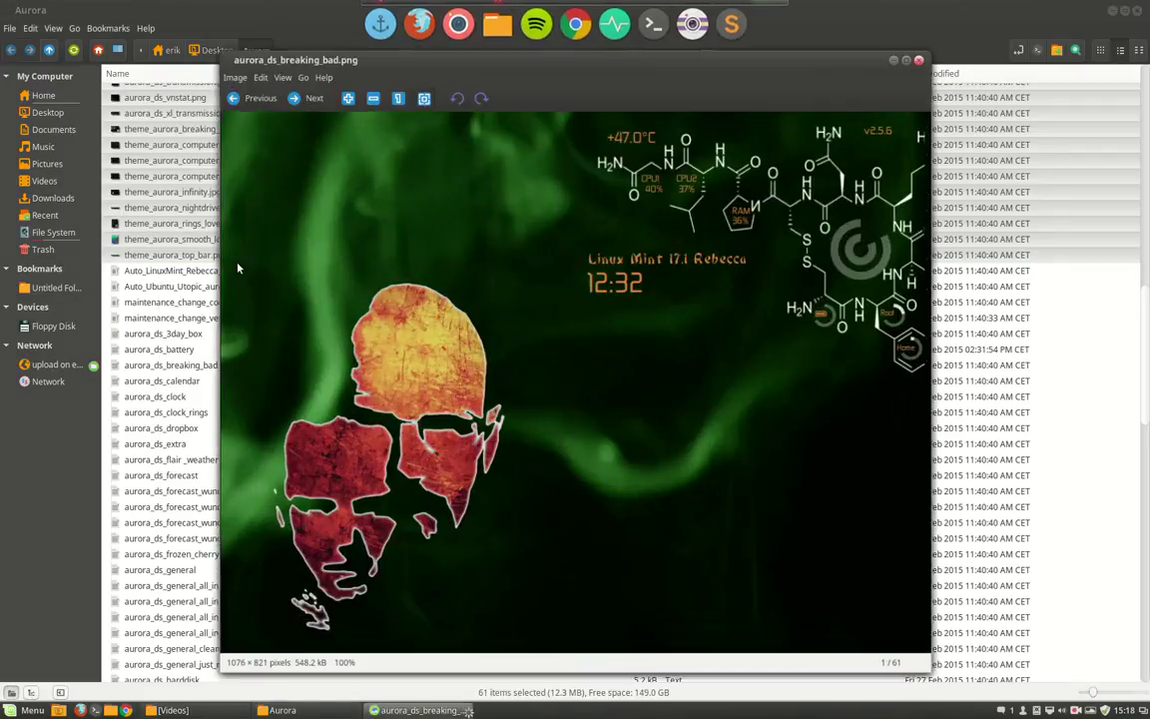
{"action": "key", "text": "Right"}
{"action": "key", "text": "Right"}
{"action": "key", "text": "Right"}
{"action": "key", "text": "Right"}
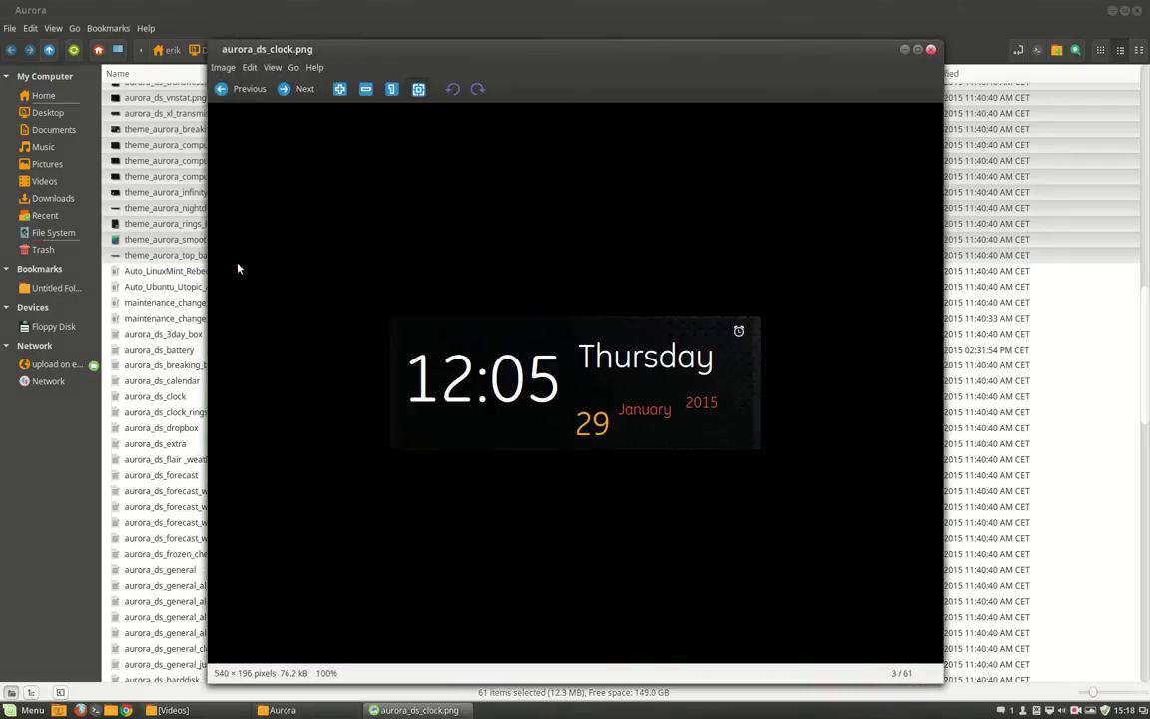
{"action": "key", "text": "Right"}
{"action": "key", "text": "Right"}
{"action": "key", "text": "Right"}
{"action": "key", "text": "Right"}
{"action": "key", "text": "Right"}
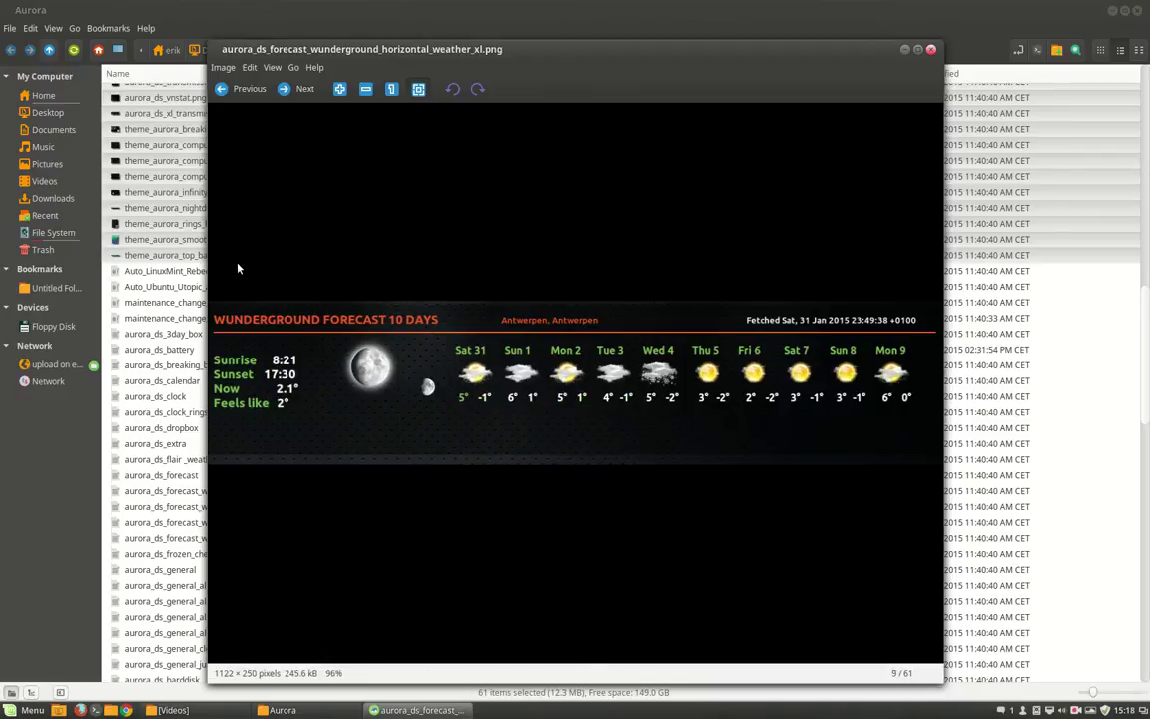
{"action": "key", "text": "Right"}
{"action": "key", "text": "Right"}
{"action": "key", "text": "Right"}
{"action": "key", "text": "Right"}
{"action": "key", "text": "Right"}
{"action": "key", "text": "Right"}
{"action": "key", "text": "Right"}
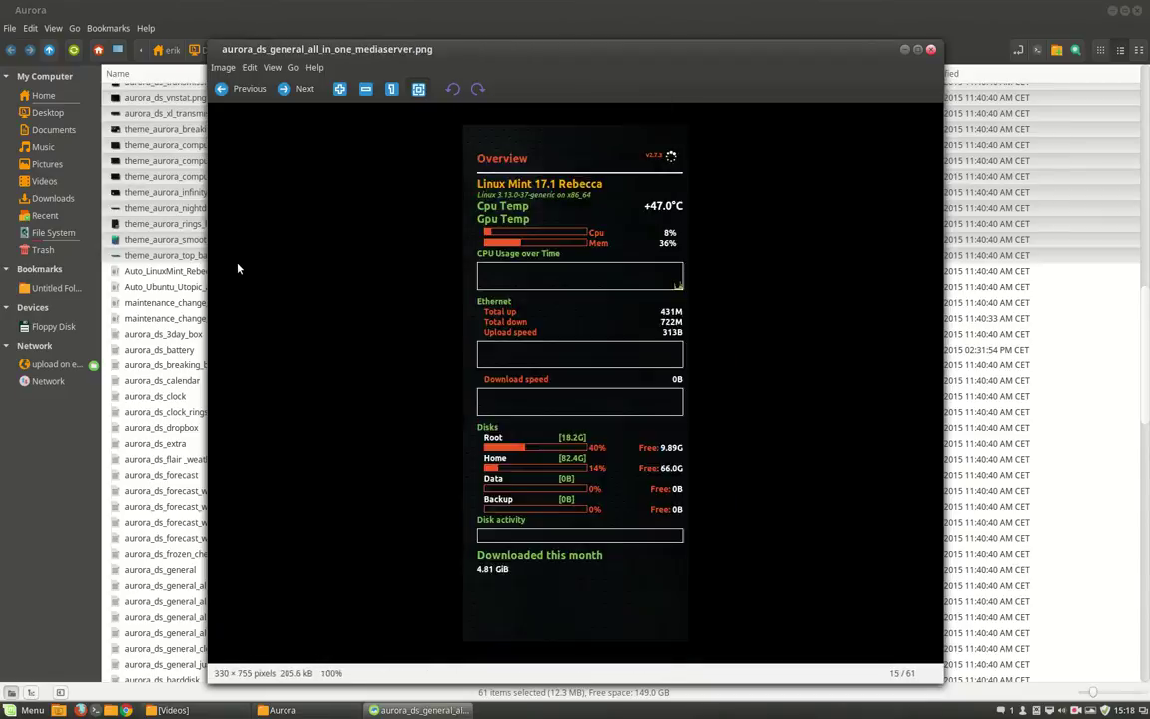
{"action": "key", "text": "Right"}
{"action": "key", "text": "Right"}
{"action": "key", "text": "Right"}
{"action": "key", "text": "Right"}
{"action": "key", "text": "Right"}
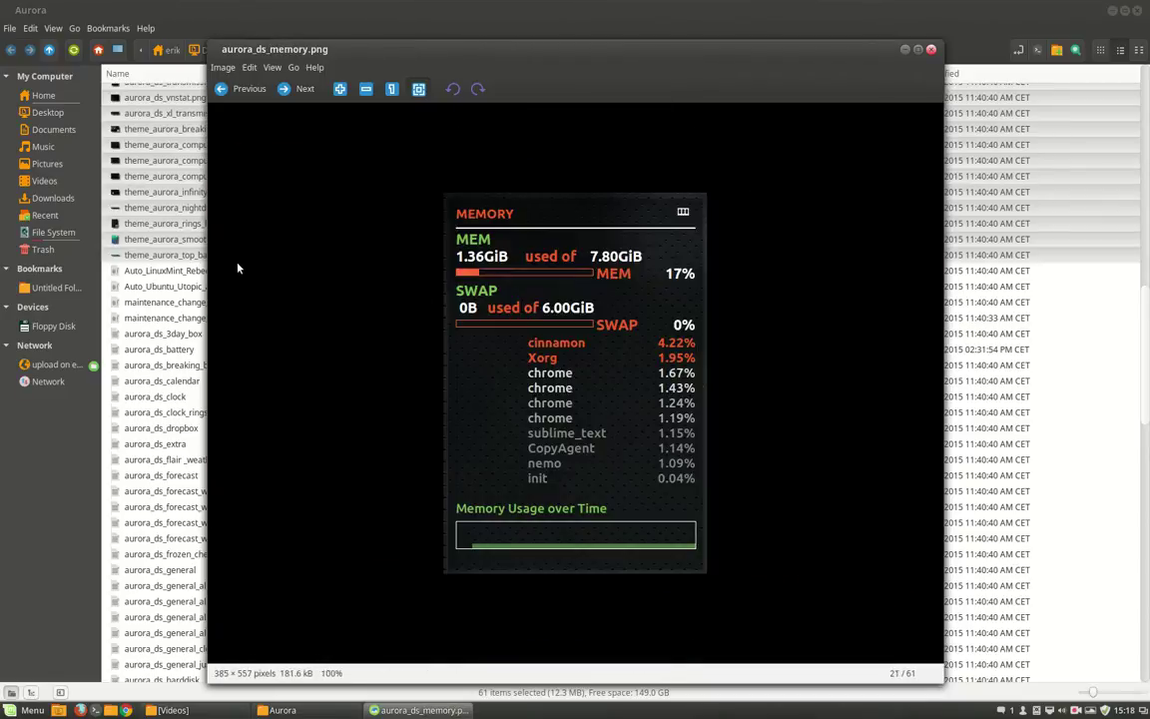
{"action": "key", "text": "Right"}
{"action": "key", "text": "Right"}
{"action": "key", "text": "Right"}
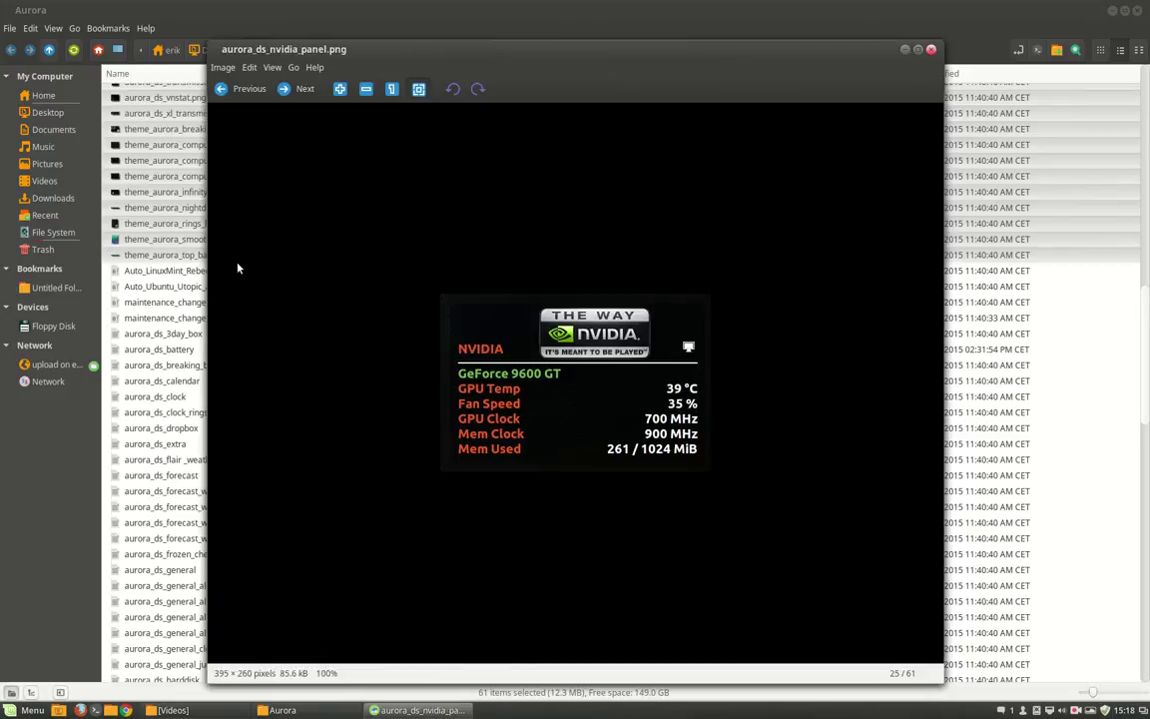
{"action": "key", "text": "Right"}
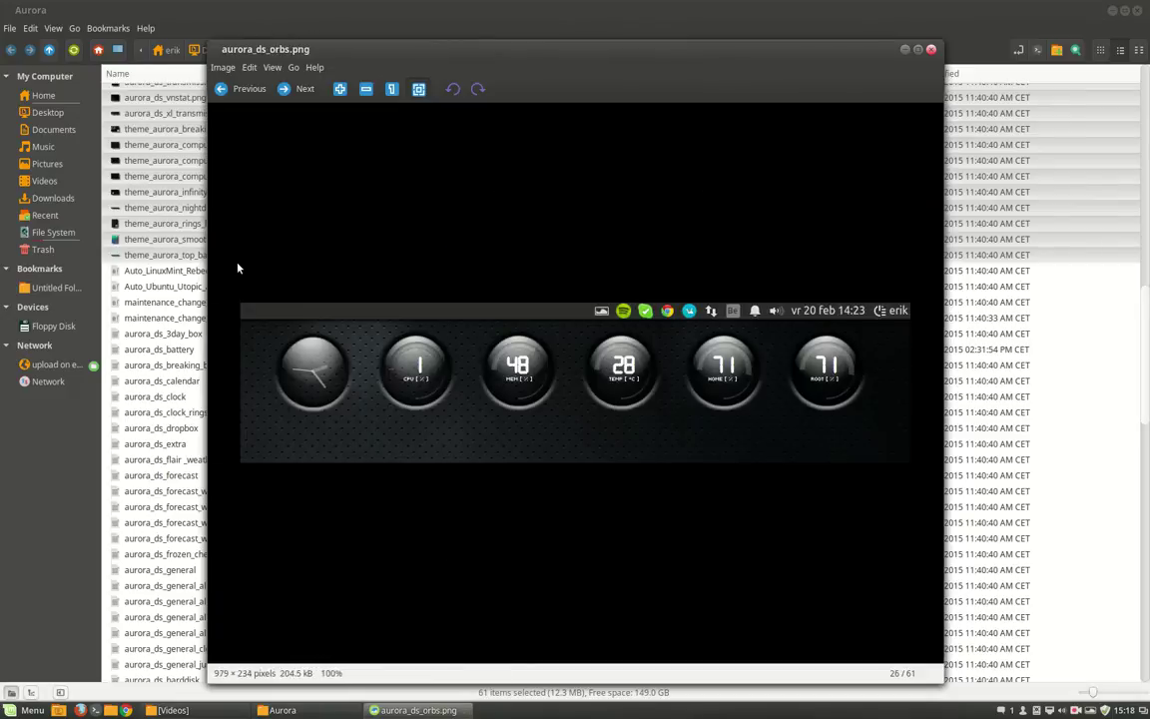
Continue through the reloj, rings, RSS, satellite, laptop and spotify previews to aurora_ds_task_bar_dark.png.
{"action": "key", "text": "Right"}
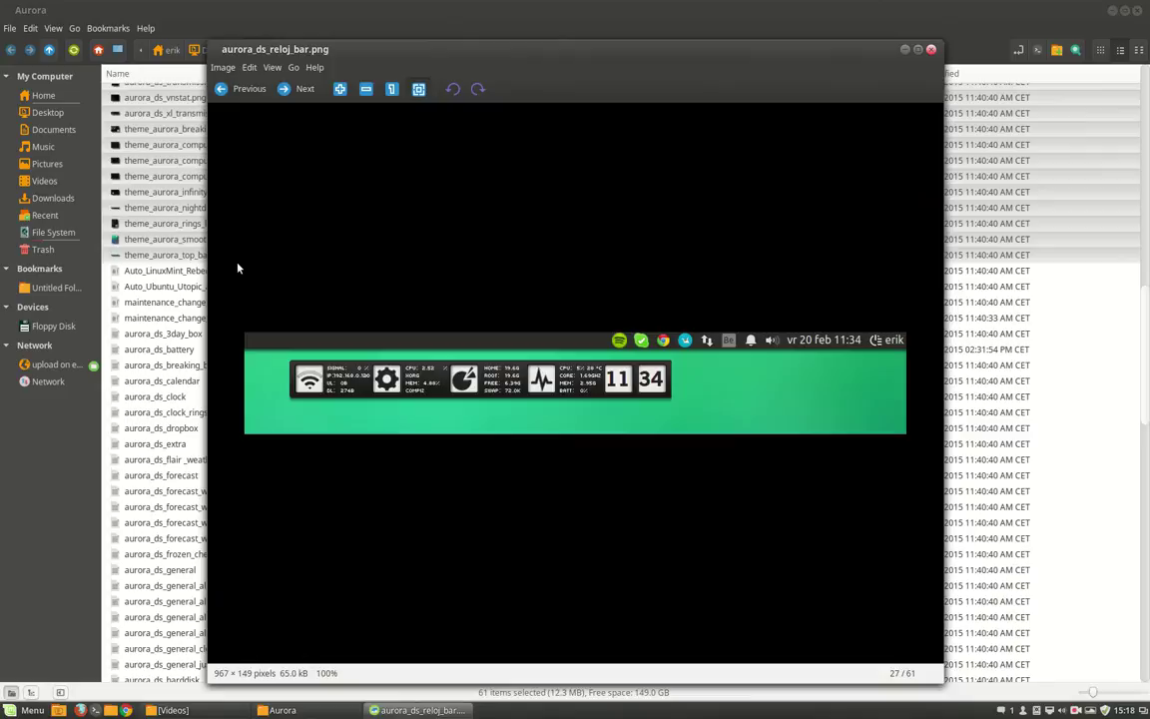
{"action": "key", "text": "Right"}
{"action": "key", "text": "Right"}
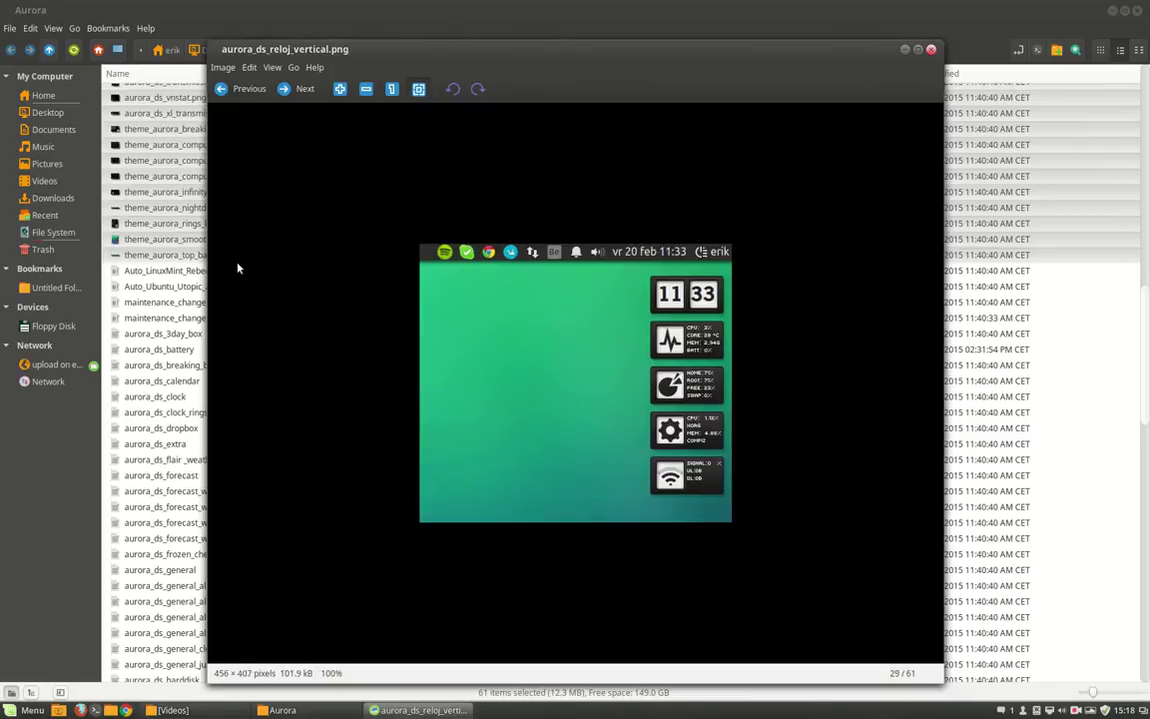
{"action": "key", "text": "Right"}
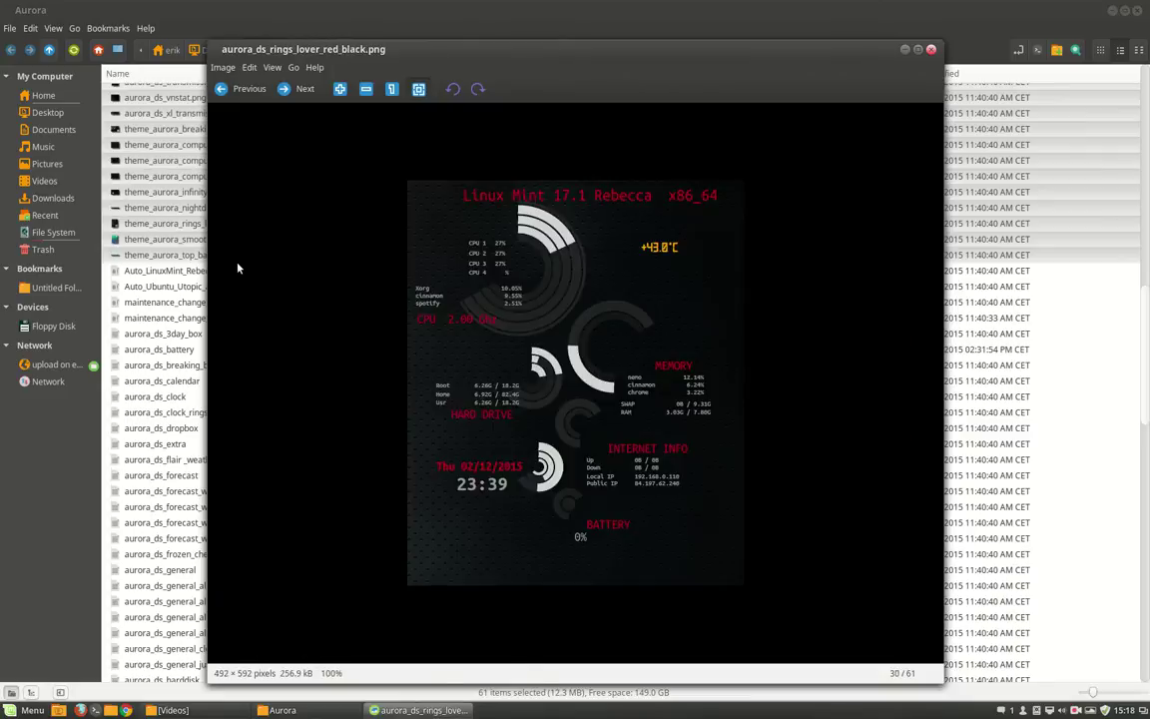
{"action": "key", "text": "Right"}
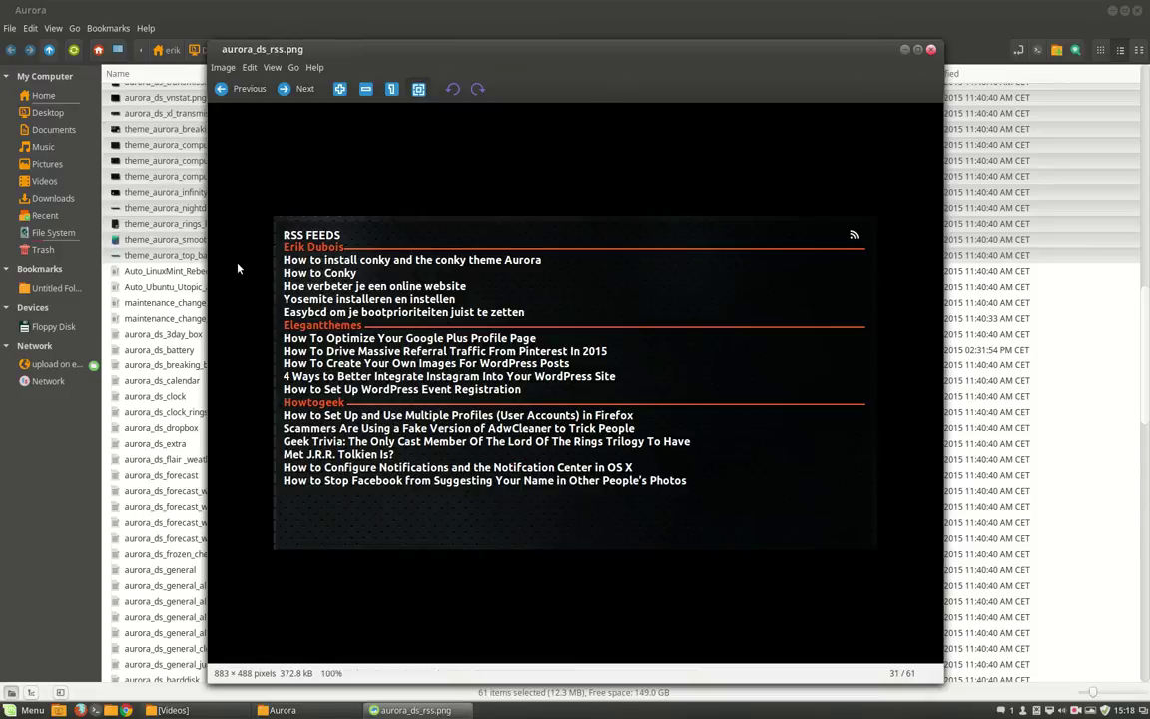
{"action": "key", "text": "Right"}
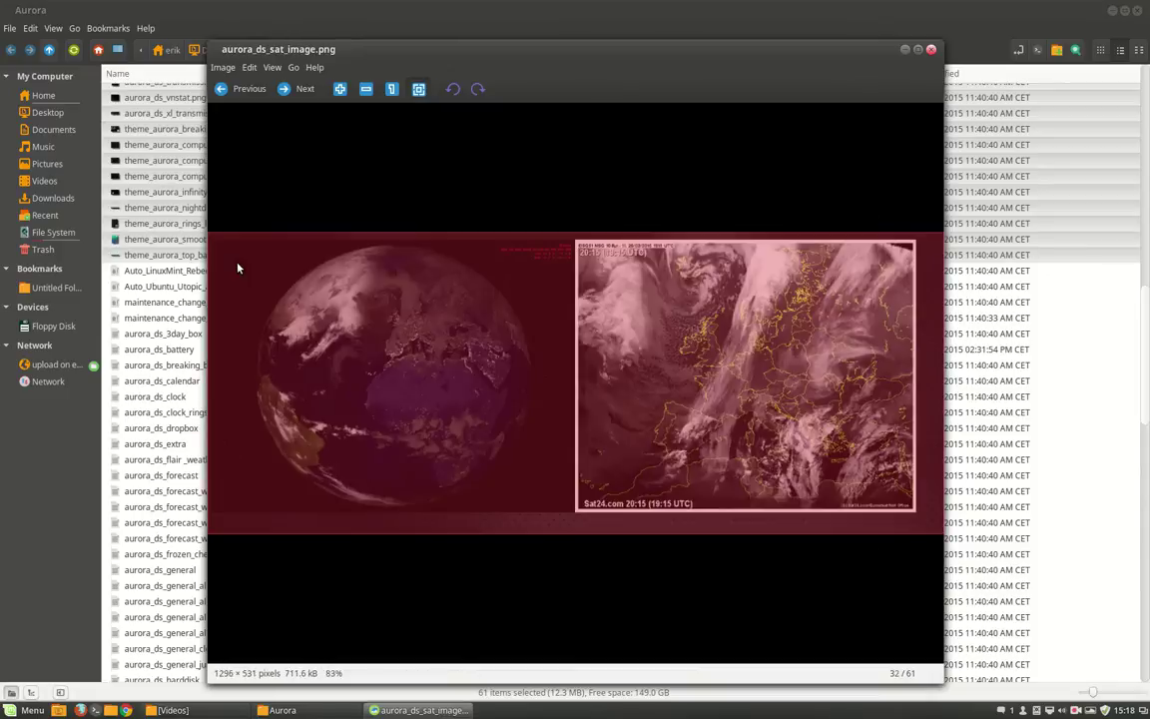
{"action": "key", "text": "Right"}
{"action": "key", "text": "Right"}
{"action": "key", "text": "Right"}
{"action": "key", "text": "Right"}
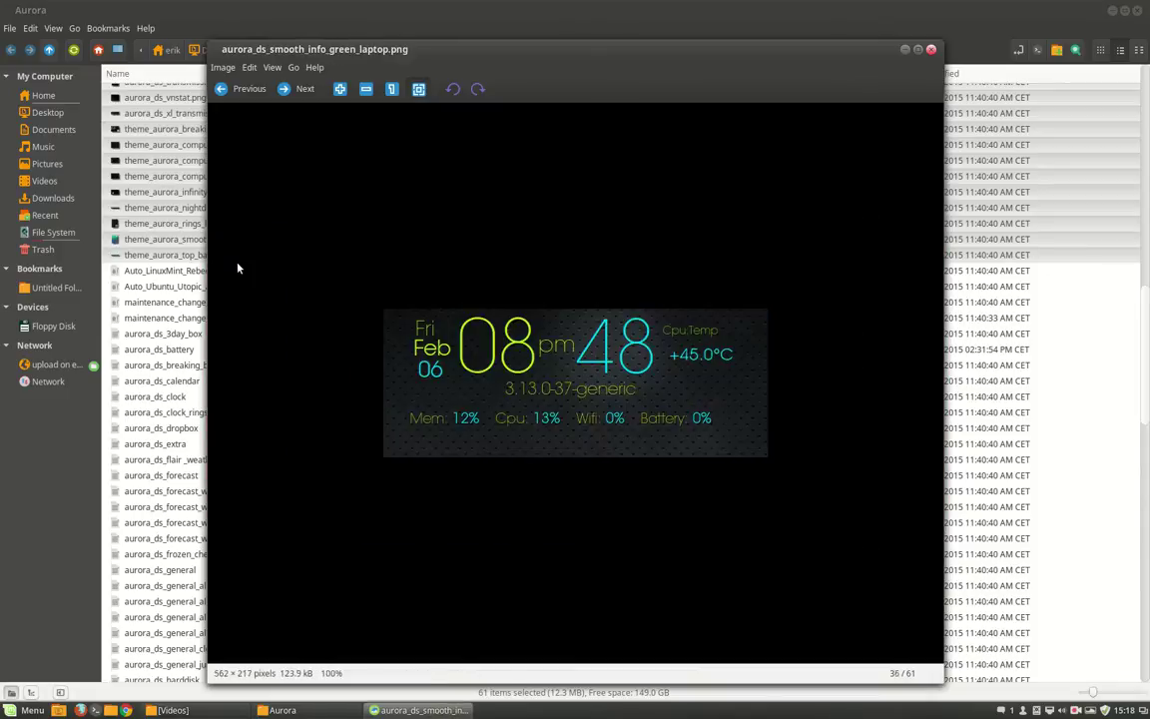
{"action": "key", "text": "Left"}
{"action": "key", "text": "Right"}
{"action": "key", "text": "Right"}
{"action": "key", "text": "Right"}
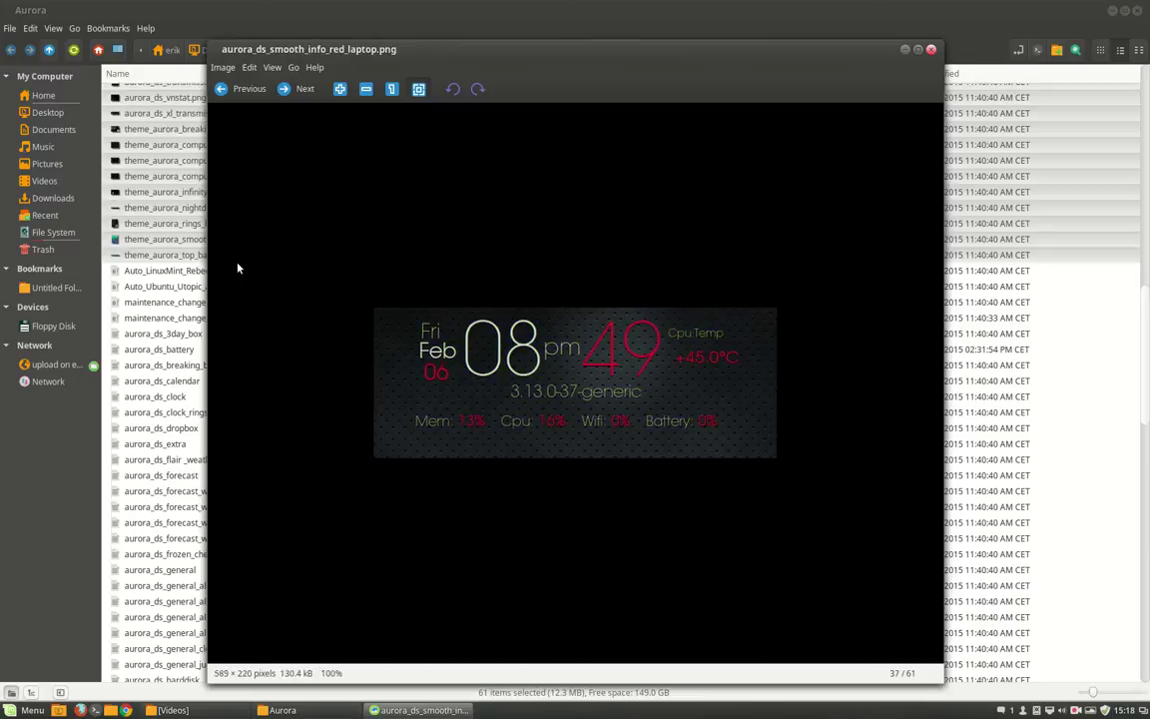
{"action": "key", "text": "Right"}
{"action": "key", "text": "Right"}
{"action": "key", "text": "Right"}
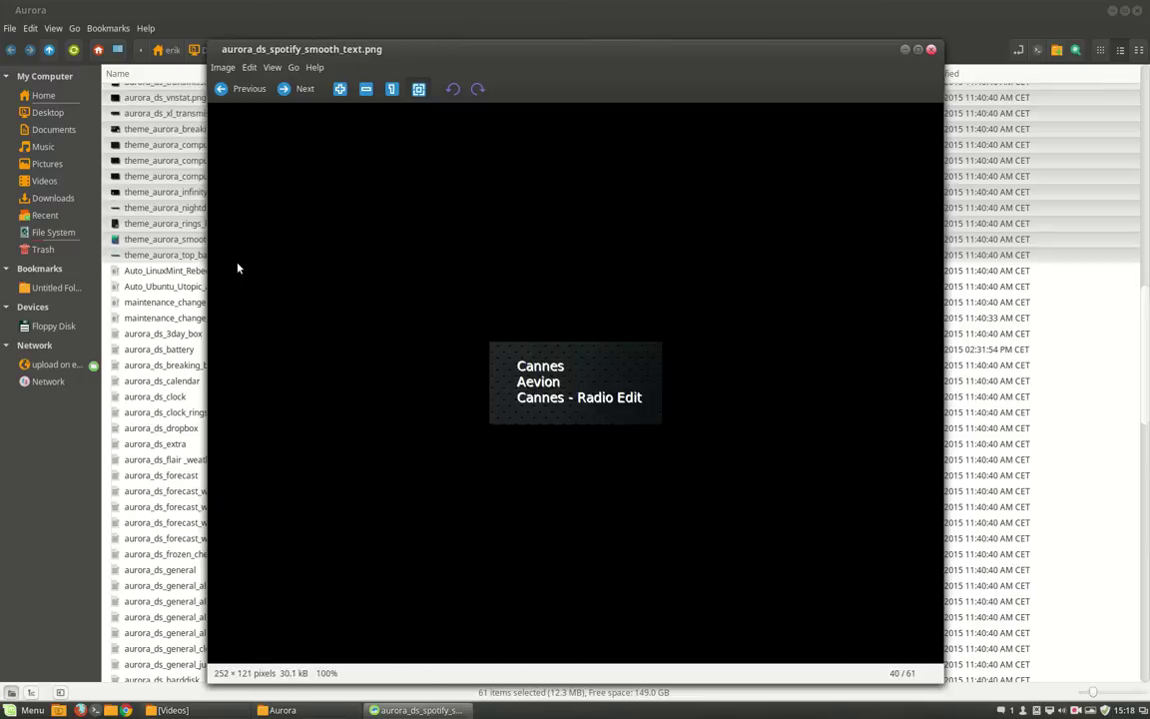
{"action": "key", "text": "Right"}
{"action": "key", "text": "Right"}
{"action": "key", "text": "Right"}
{"action": "key", "text": "Right"}
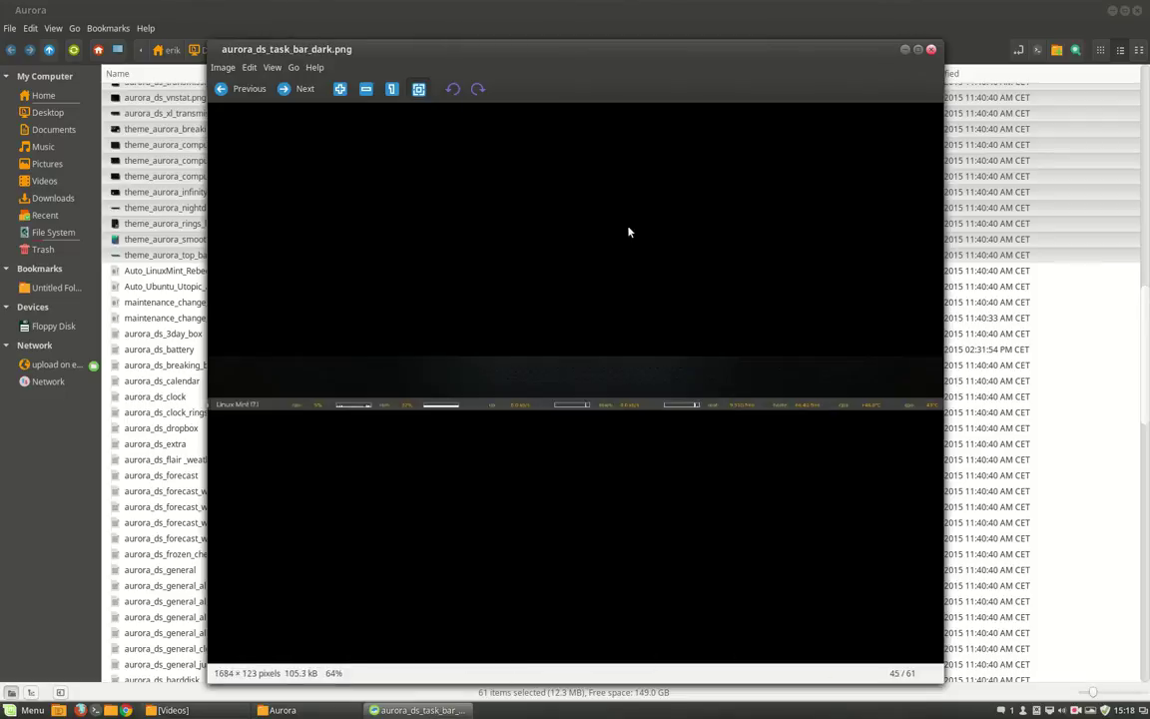
Close the viewer, sort the Aurora files by name, and look at the Linux Mint and Ubuntu install scripts.
{"action": "left_click", "coordinate": [931, 49]}
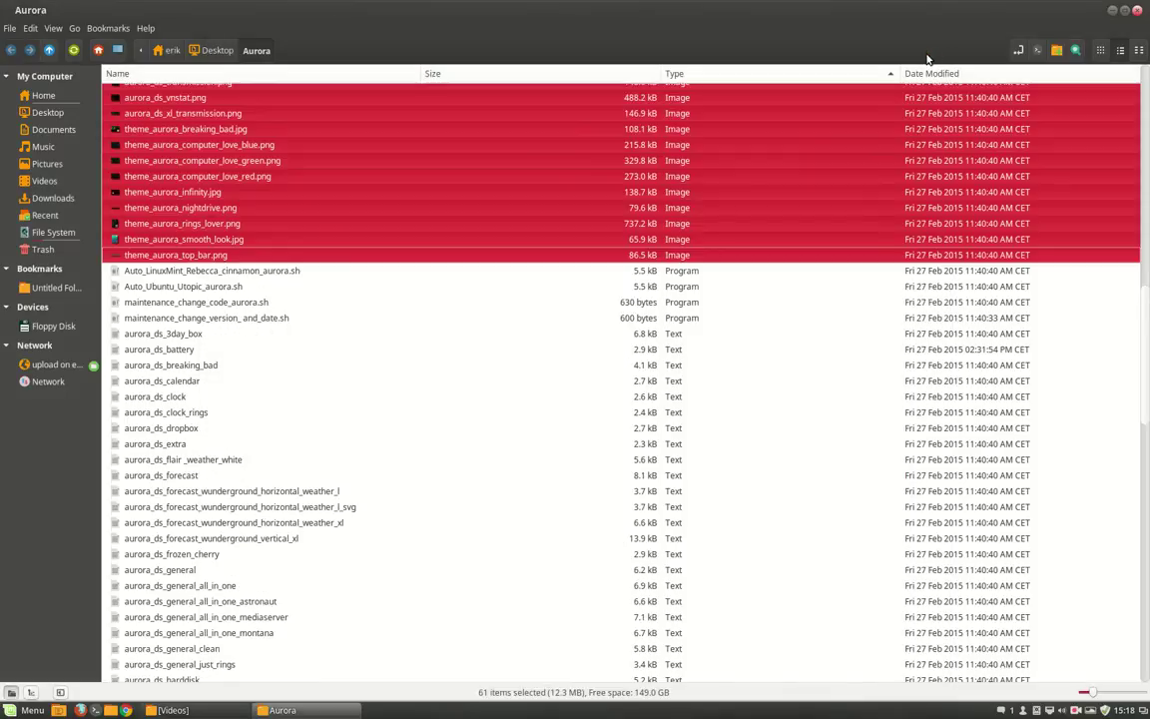
{"action": "left_click", "coordinate": [548, 318]}
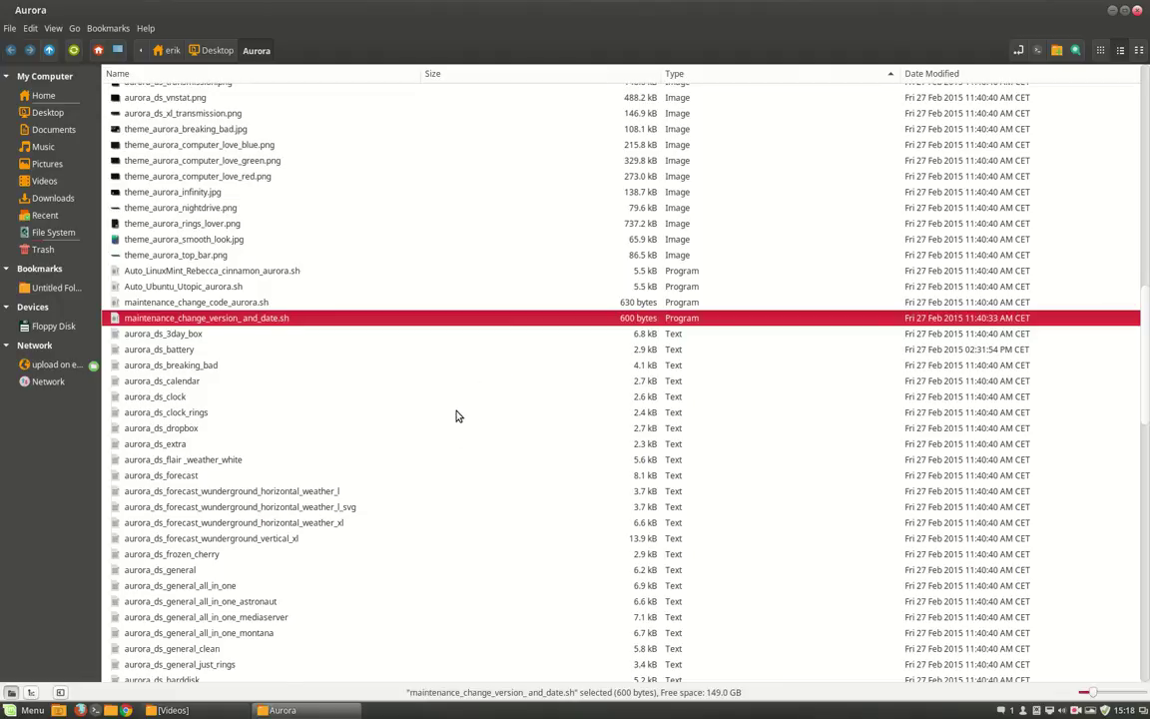
{"action": "scroll", "coordinate": [450, 428], "scroll_direction": "up", "scroll_amount": 8}
{"action": "scroll", "coordinate": [450, 427], "scroll_direction": "up", "scroll_amount": 12}
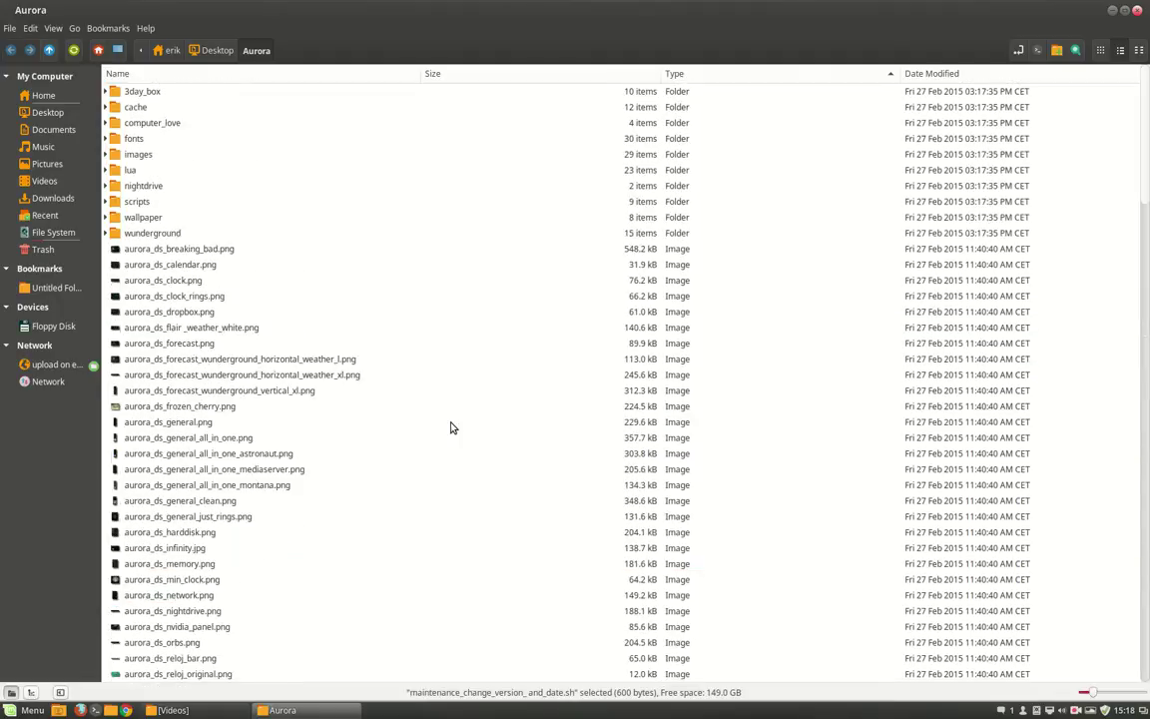
{"action": "left_click", "coordinate": [160, 73]}
{"action": "scroll", "coordinate": [175, 262], "scroll_direction": "down", "scroll_amount": 6}
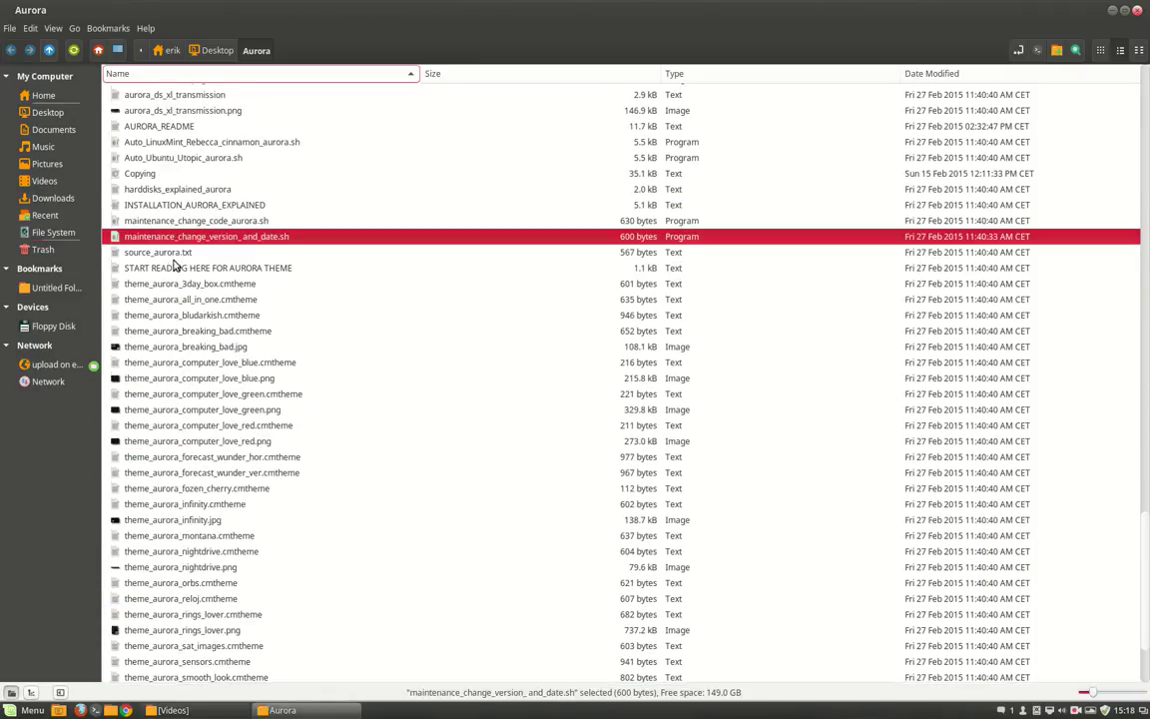
{"action": "left_click", "coordinate": [211, 146]}
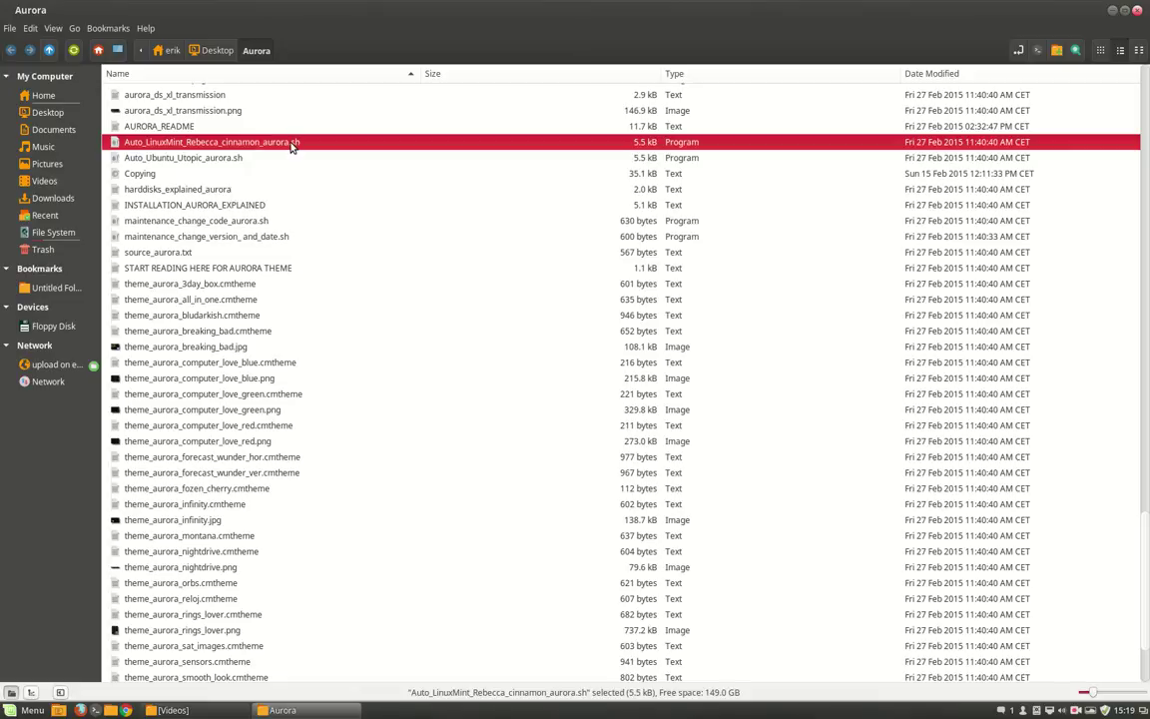
{"action": "left_click", "coordinate": [225, 158]}
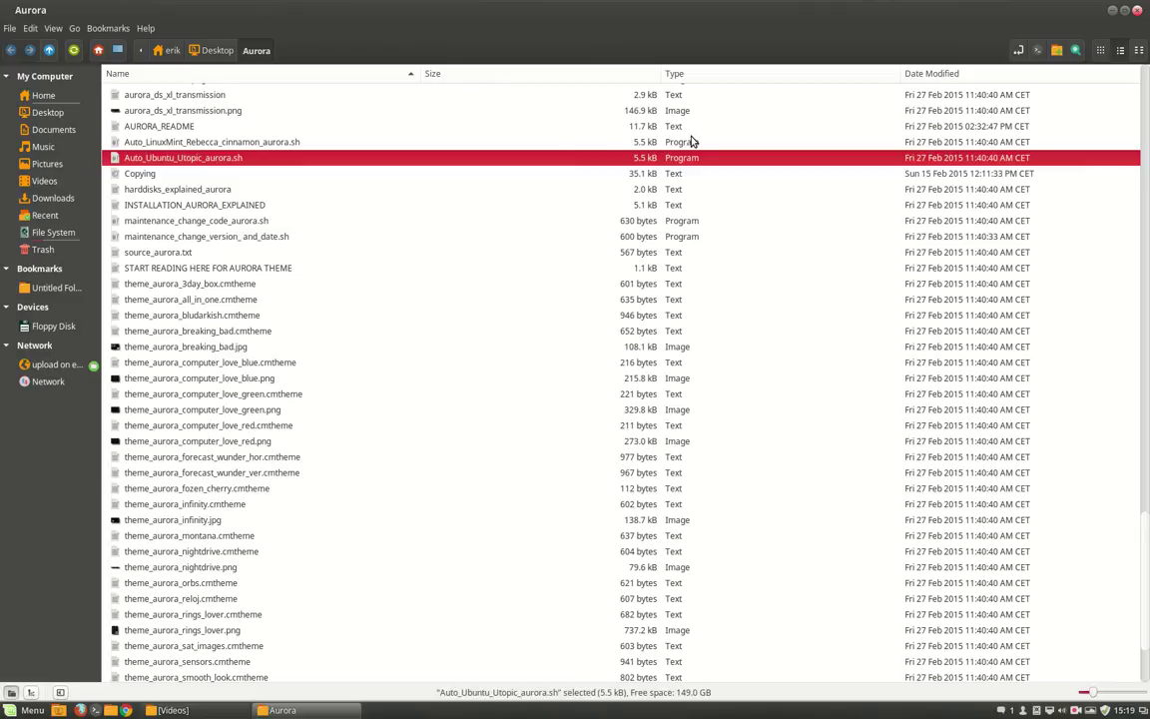
{"action": "left_click", "coordinate": [629, 142]}
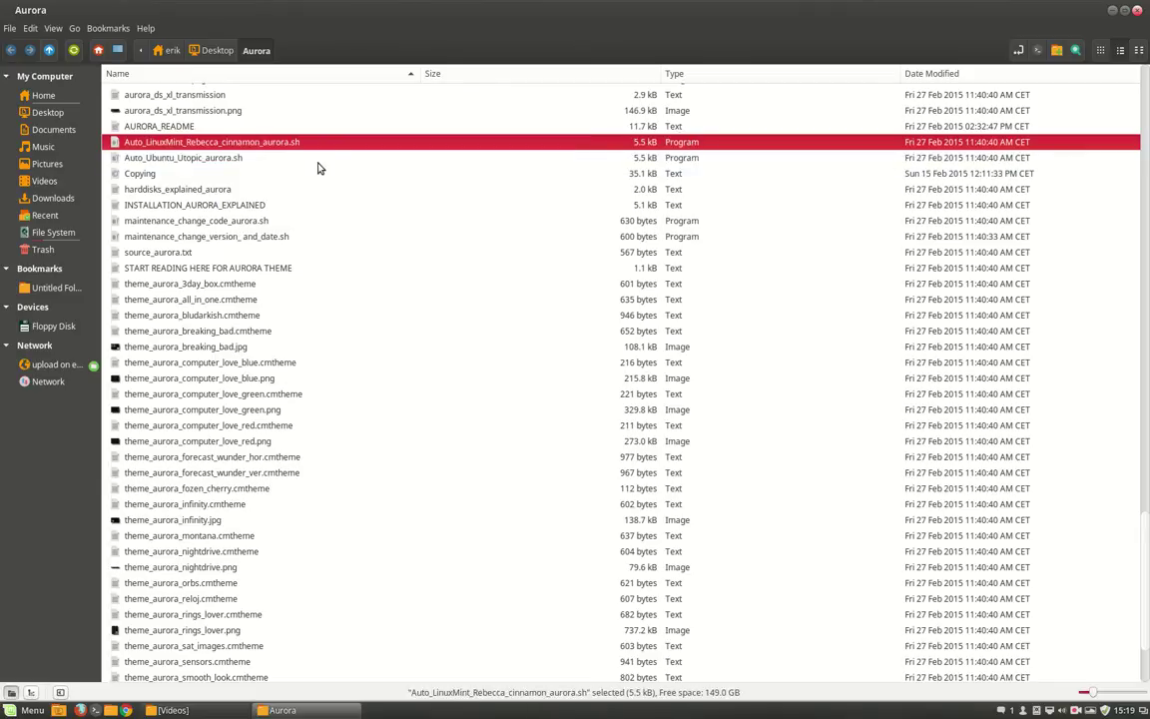
Add a Permissions column and compare the install and maintenance scripts' permissions.
{"action": "right_click", "coordinate": [1068, 77]}
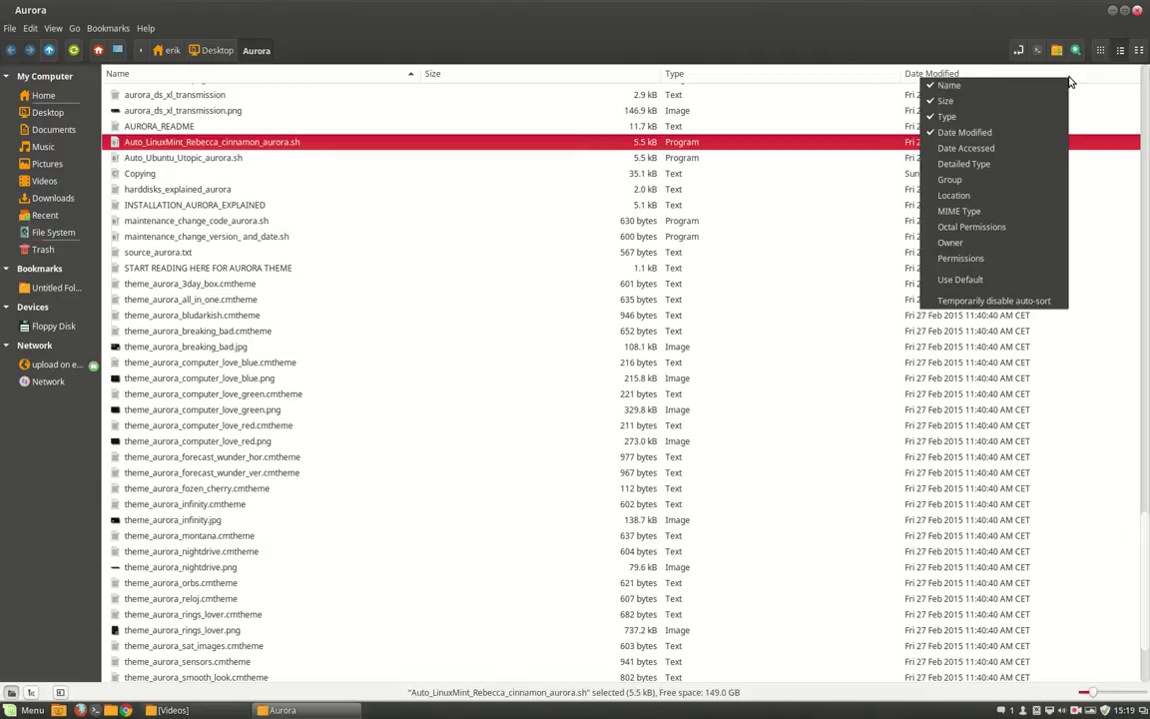
{"action": "left_click", "coordinate": [966, 262]}
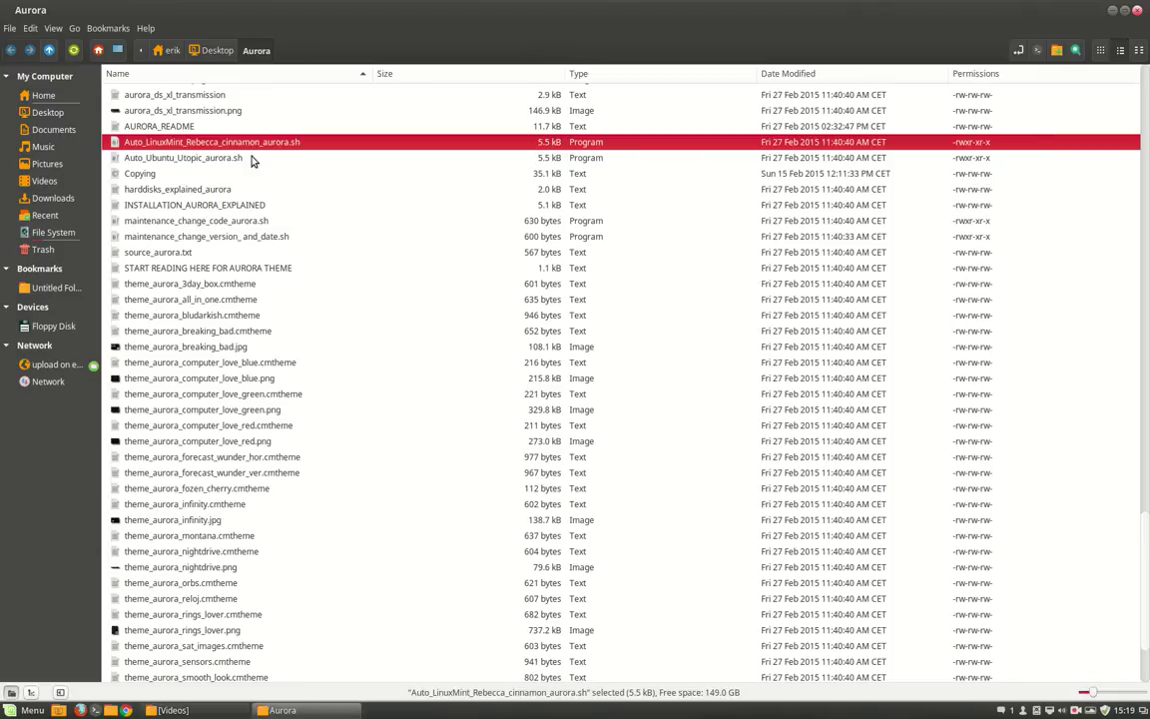
{"action": "left_click", "coordinate": [970, 157]}
{"action": "left_click", "coordinate": [970, 144]}
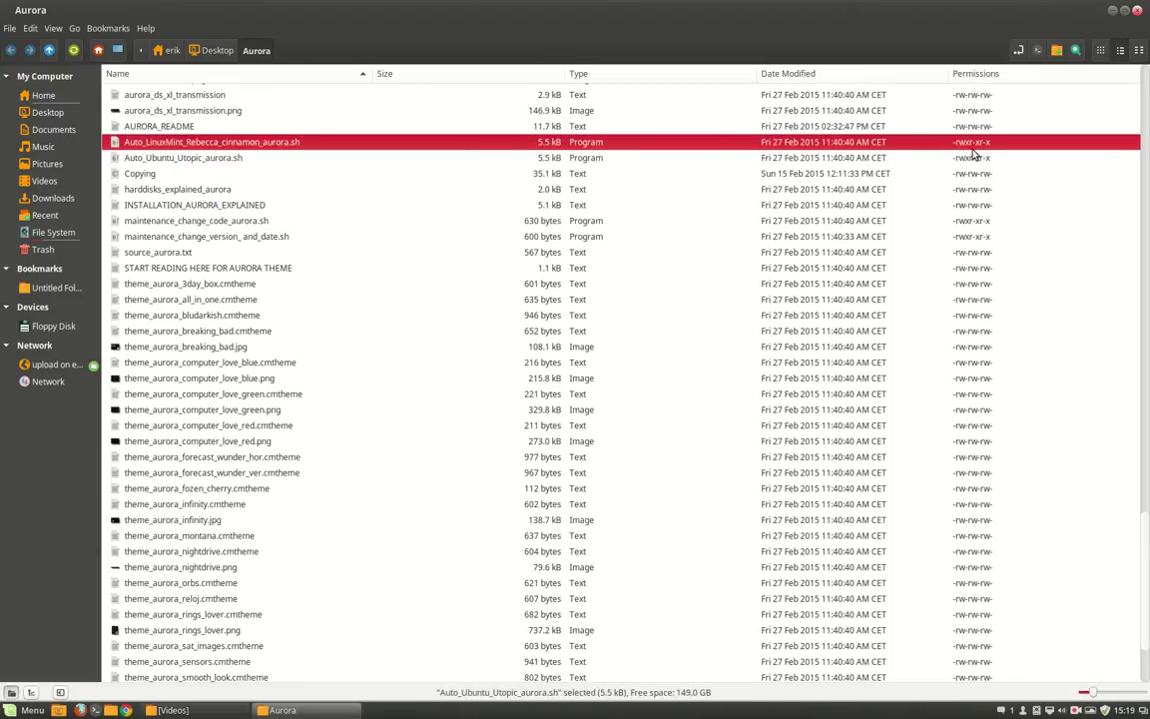
{"action": "left_click", "coordinate": [974, 158]}
{"action": "left_click", "coordinate": [958, 220]}
{"action": "left_click", "coordinate": [962, 236]}
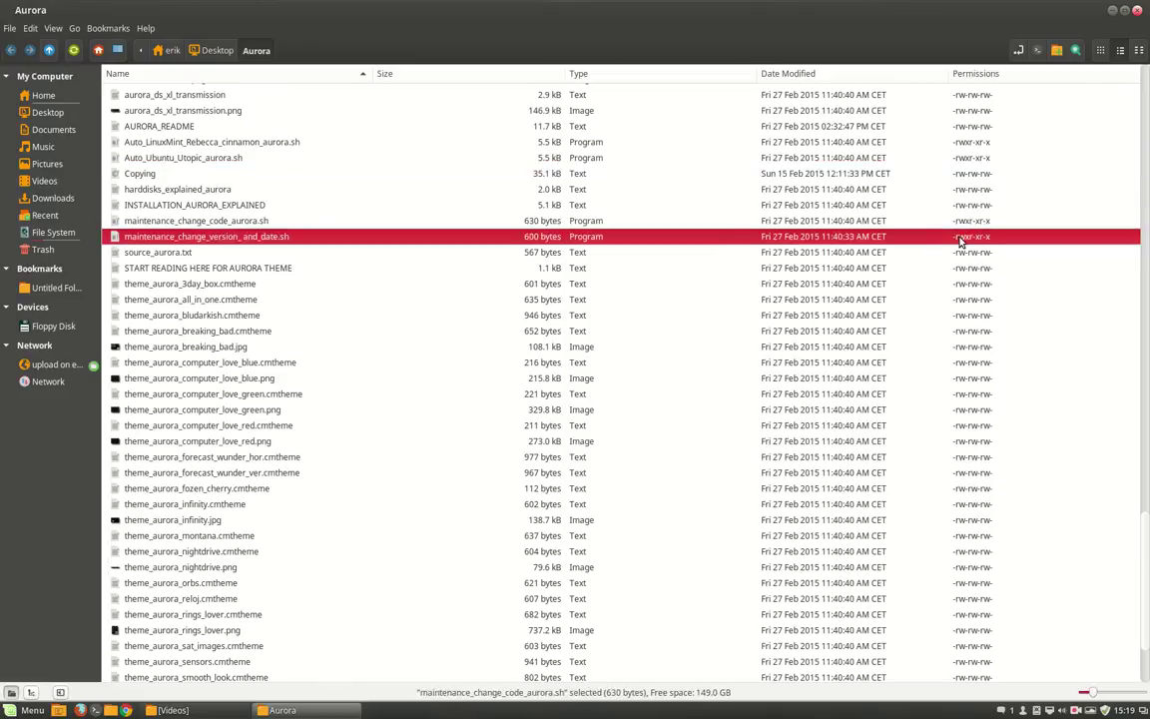
{"action": "left_click", "coordinate": [965, 222]}
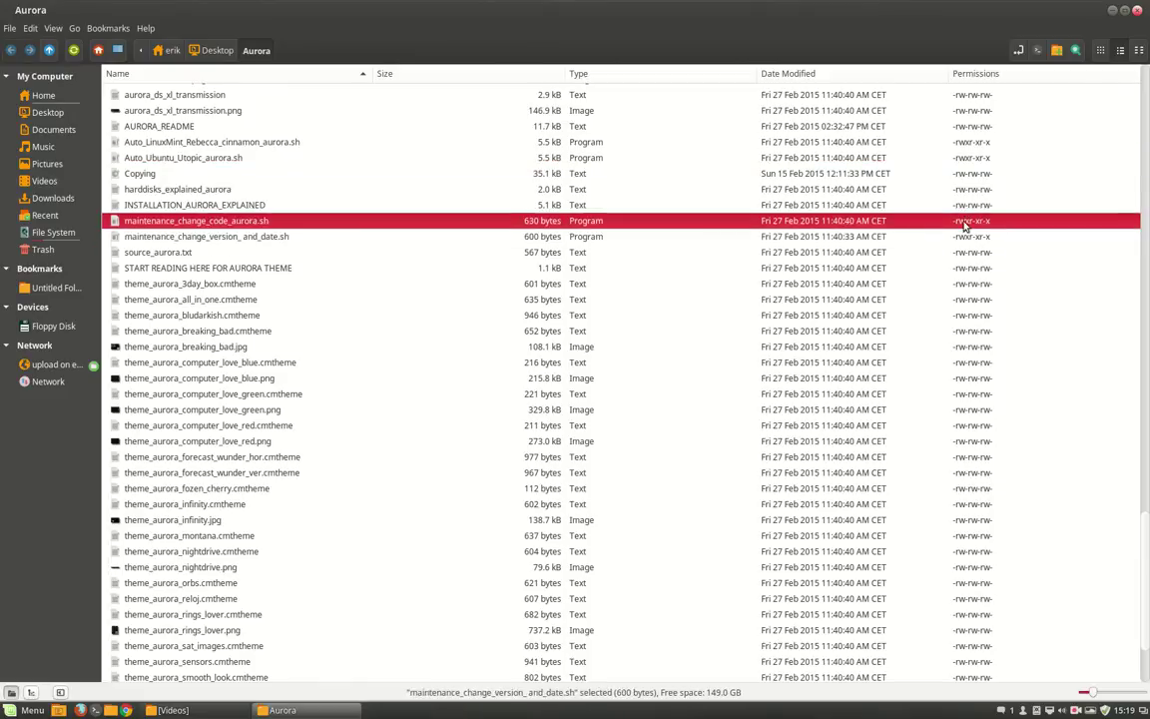
{"action": "left_click", "coordinate": [216, 238]}
{"action": "left_click", "coordinate": [242, 221]}
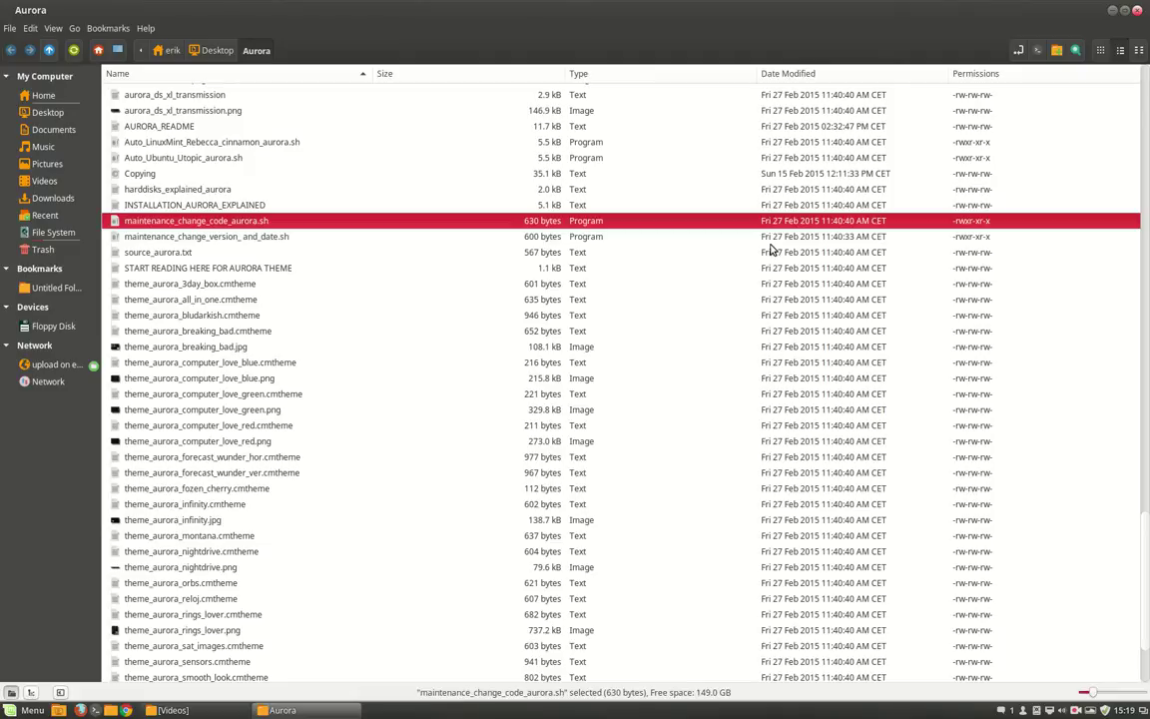
{"action": "scroll", "coordinate": [770, 250], "scroll_direction": "up", "scroll_amount": 3}
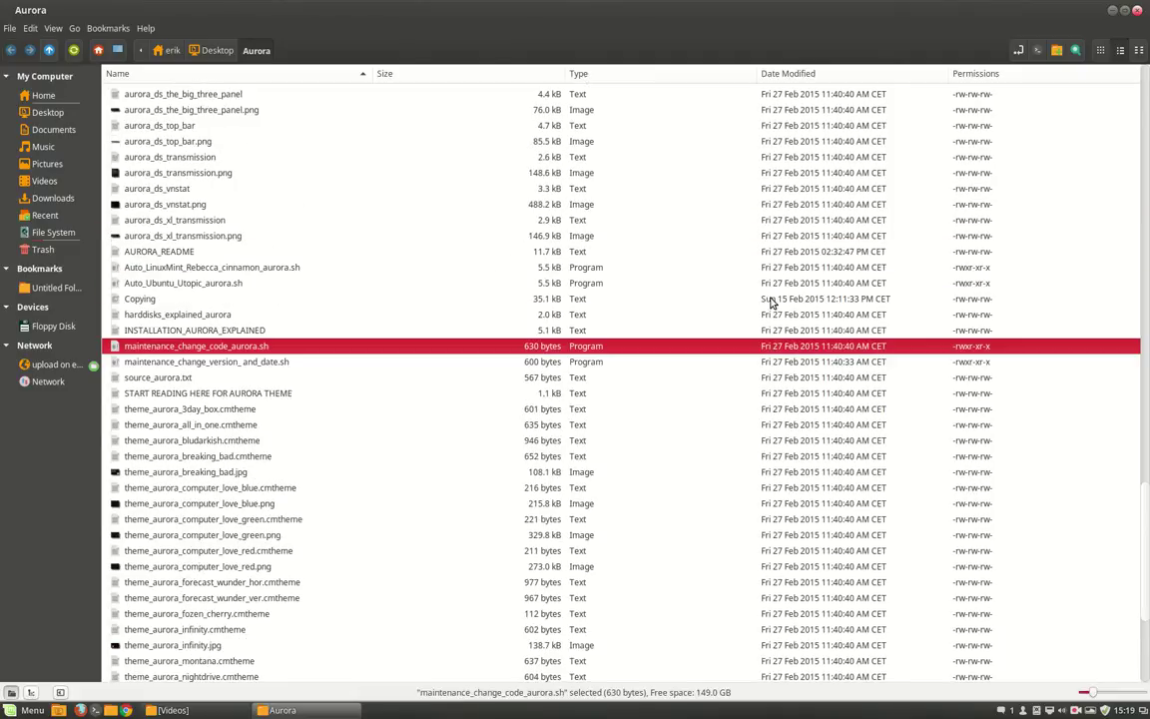
{"action": "left_click", "coordinate": [197, 358]}
{"action": "left_click", "coordinate": [198, 348]}
{"action": "left_click", "coordinate": [226, 268]}
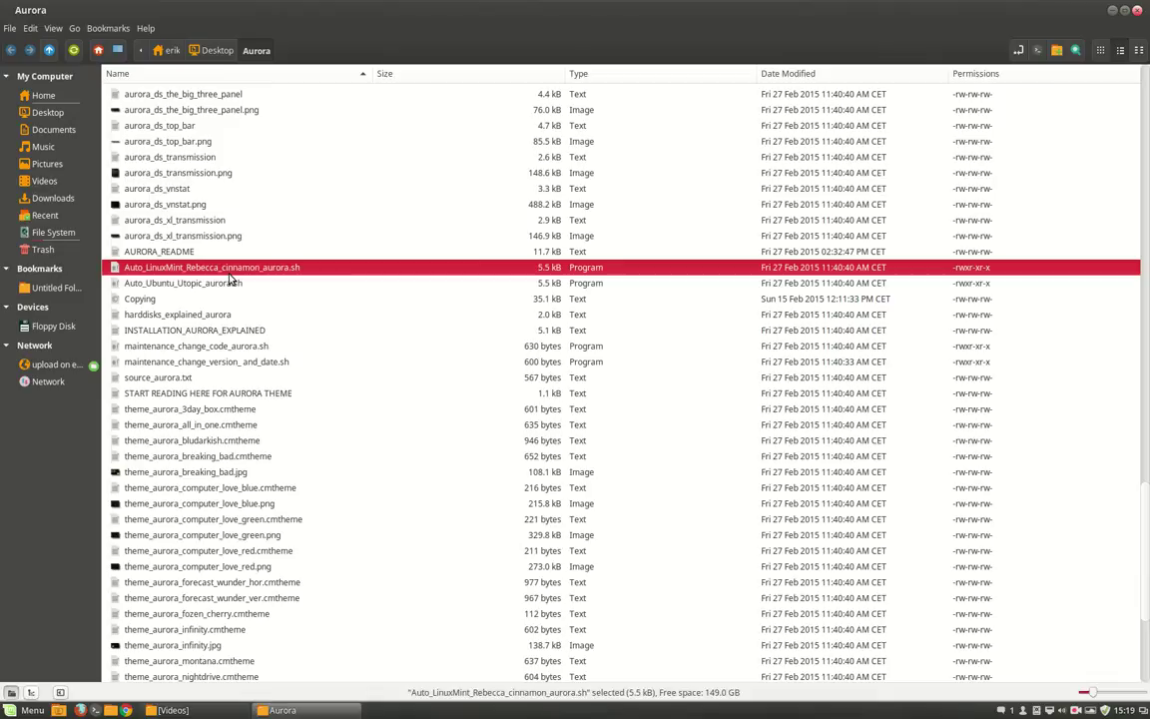
Check the README and installation notes, then select aurora_ds_rings_lover_red_black.
{"action": "scroll", "coordinate": [215, 320], "scroll_direction": "down", "scroll_amount": 5}
{"action": "scroll", "coordinate": [175, 451], "scroll_direction": "up", "scroll_amount": 9}
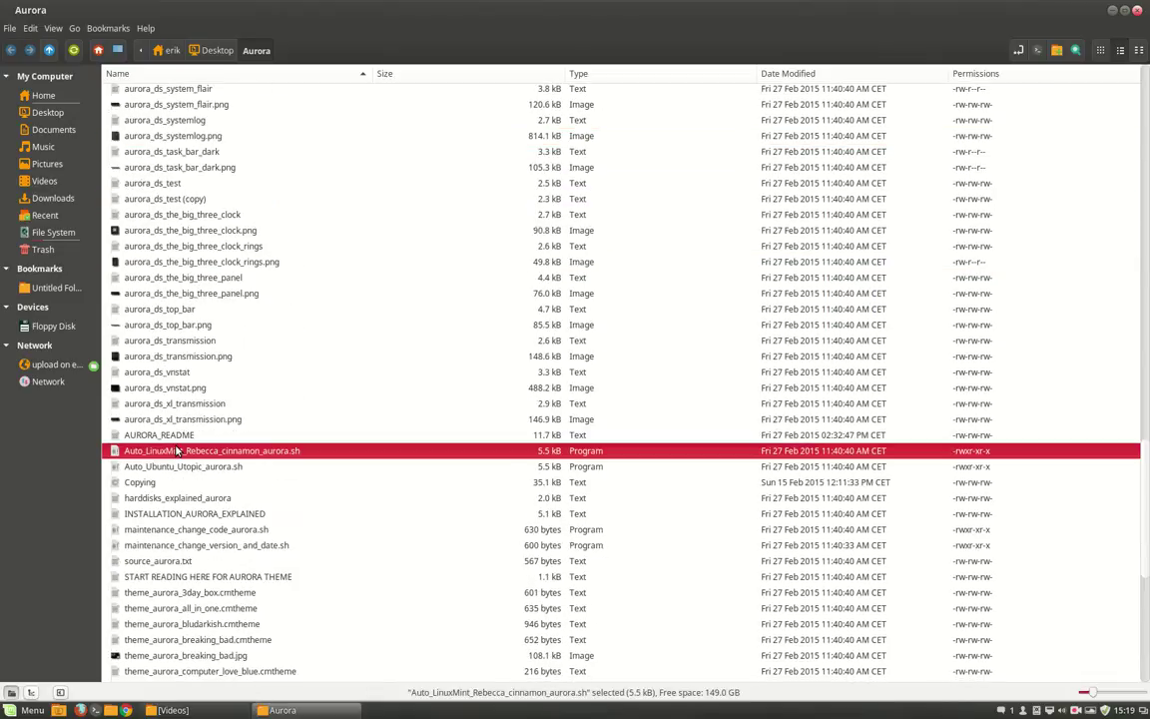
{"action": "left_click", "coordinate": [170, 435]}
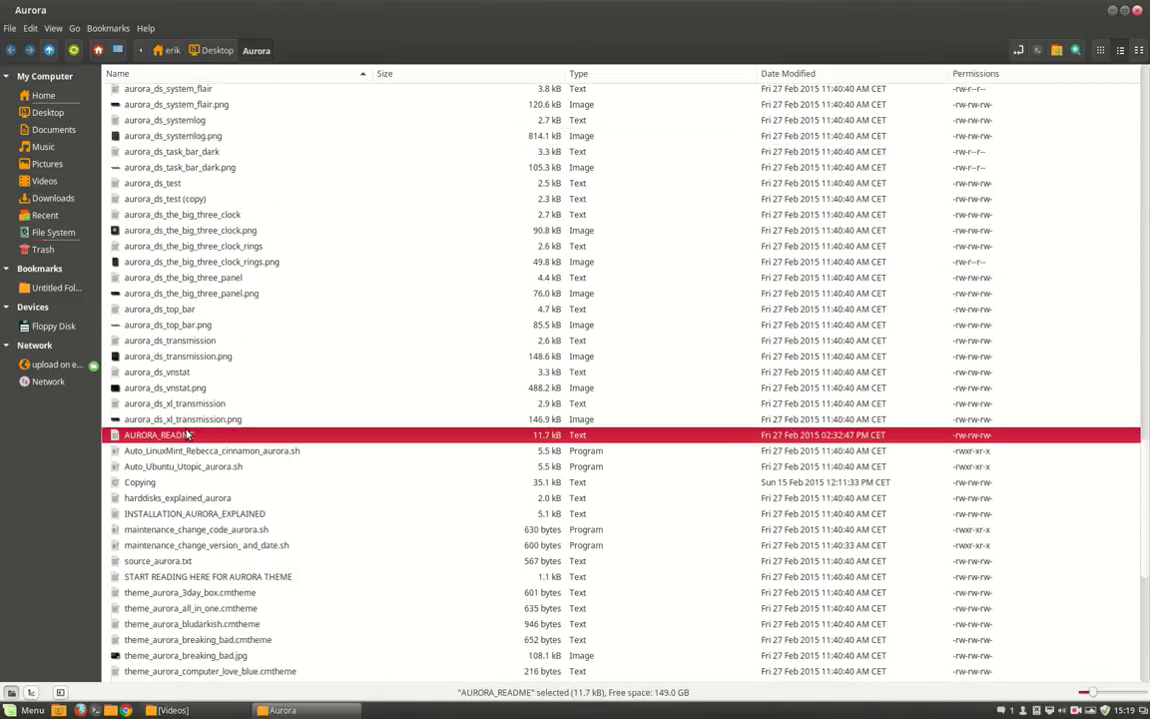
{"action": "left_click", "coordinate": [189, 514]}
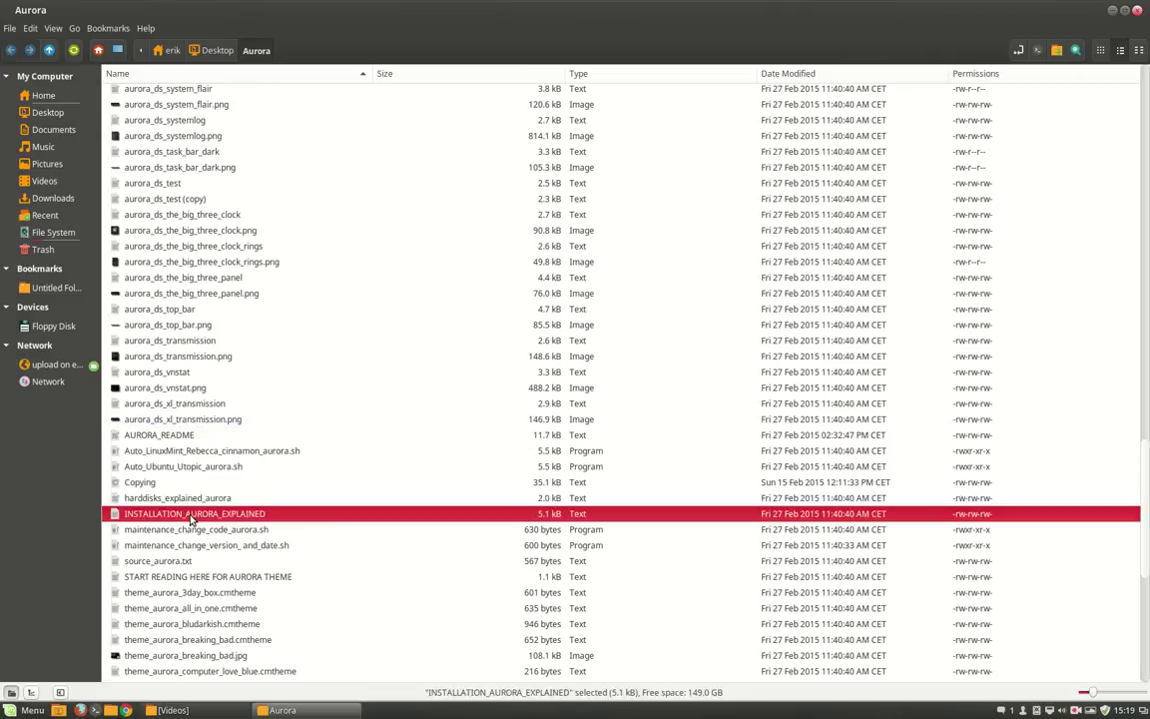
{"action": "left_click", "coordinate": [237, 581]}
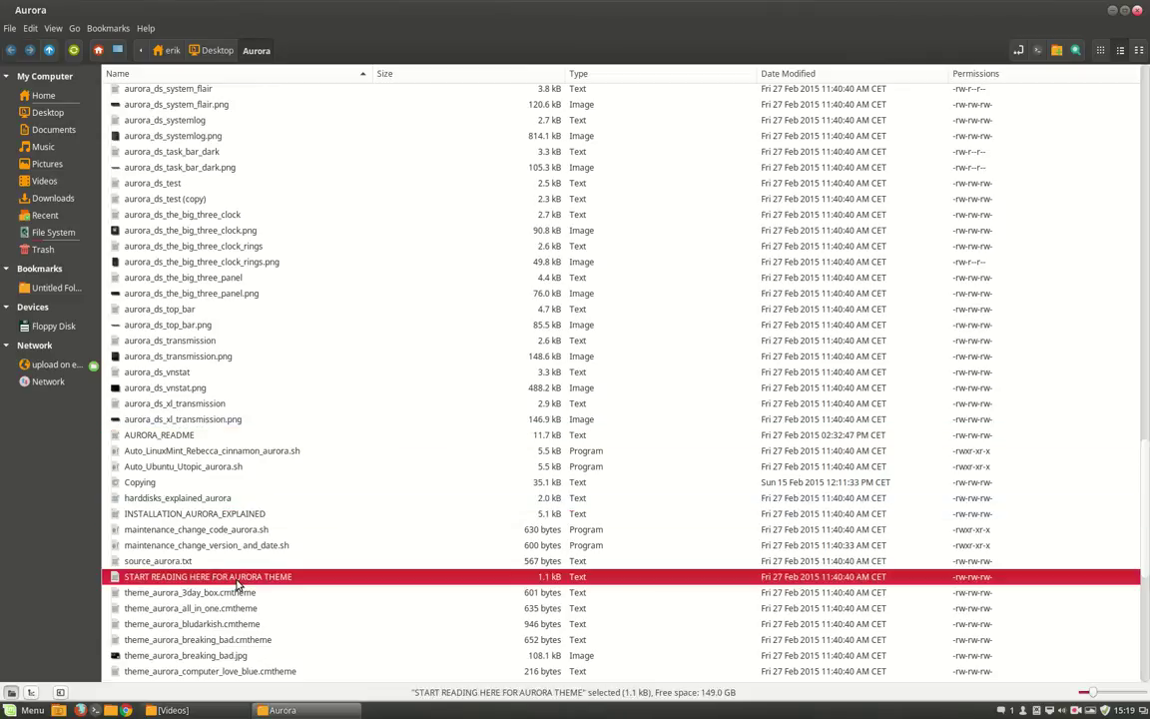
{"action": "scroll", "coordinate": [237, 585], "scroll_direction": "up", "scroll_amount": 3}
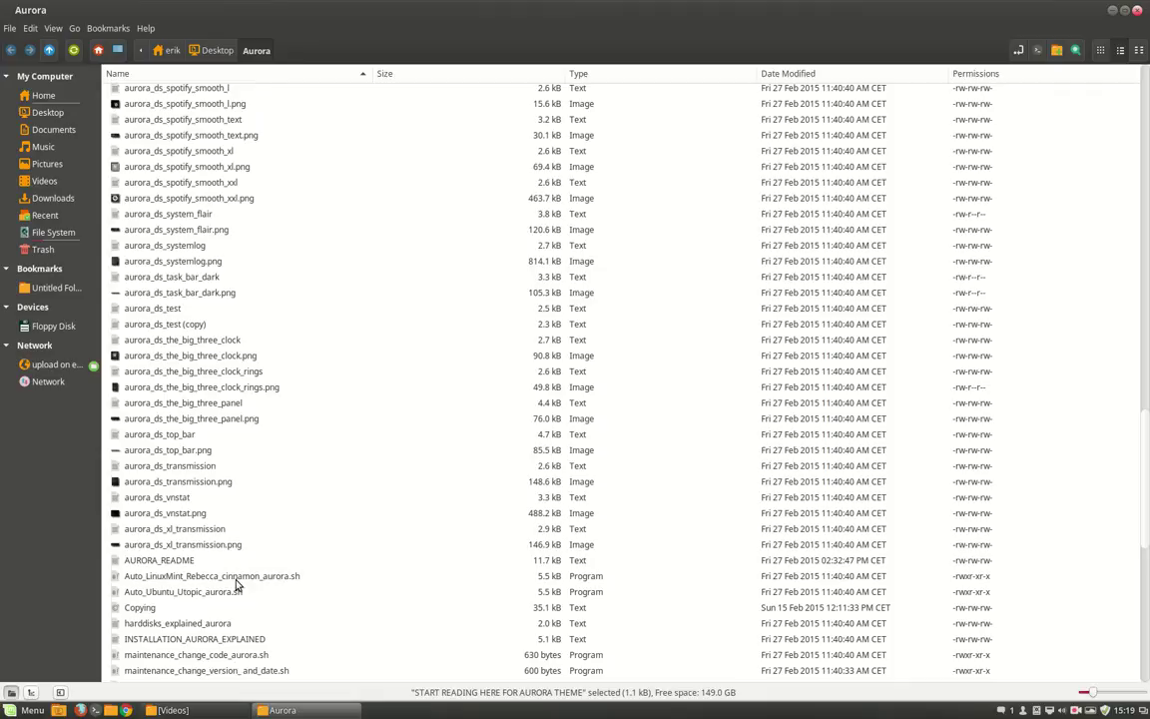
{"action": "scroll", "coordinate": [227, 569], "scroll_direction": "up", "scroll_amount": 9}
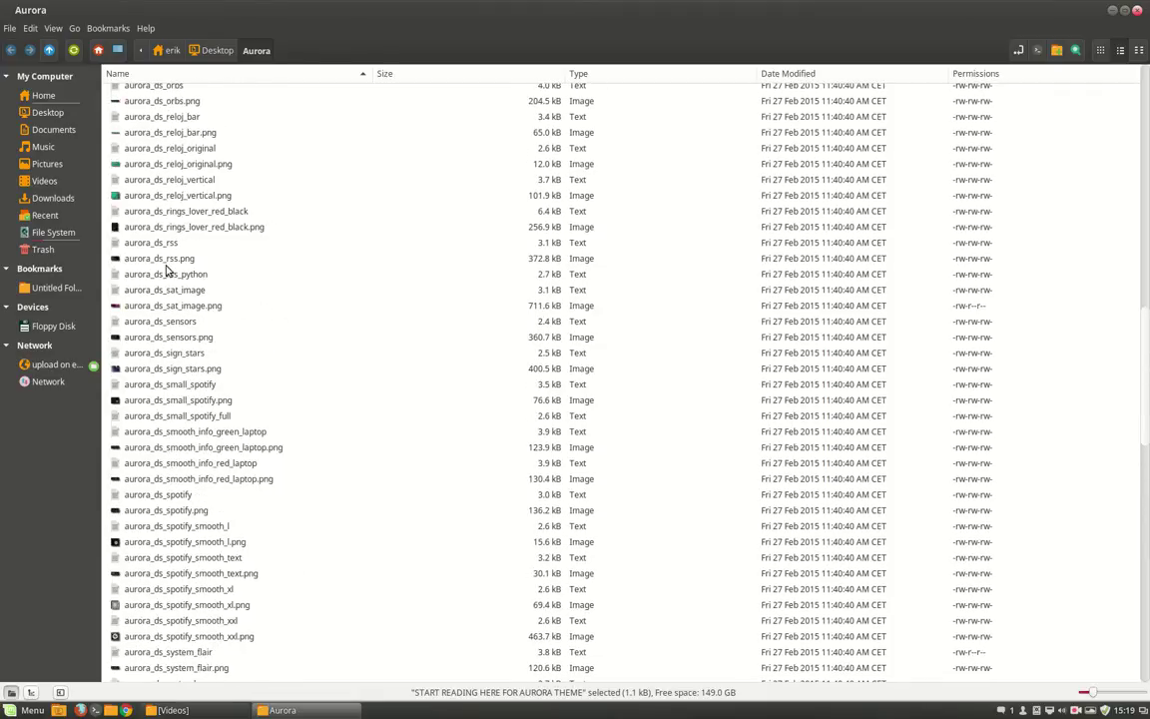
{"action": "left_click", "coordinate": [180, 211]}
{"action": "double_click", "coordinate": [191, 216]}
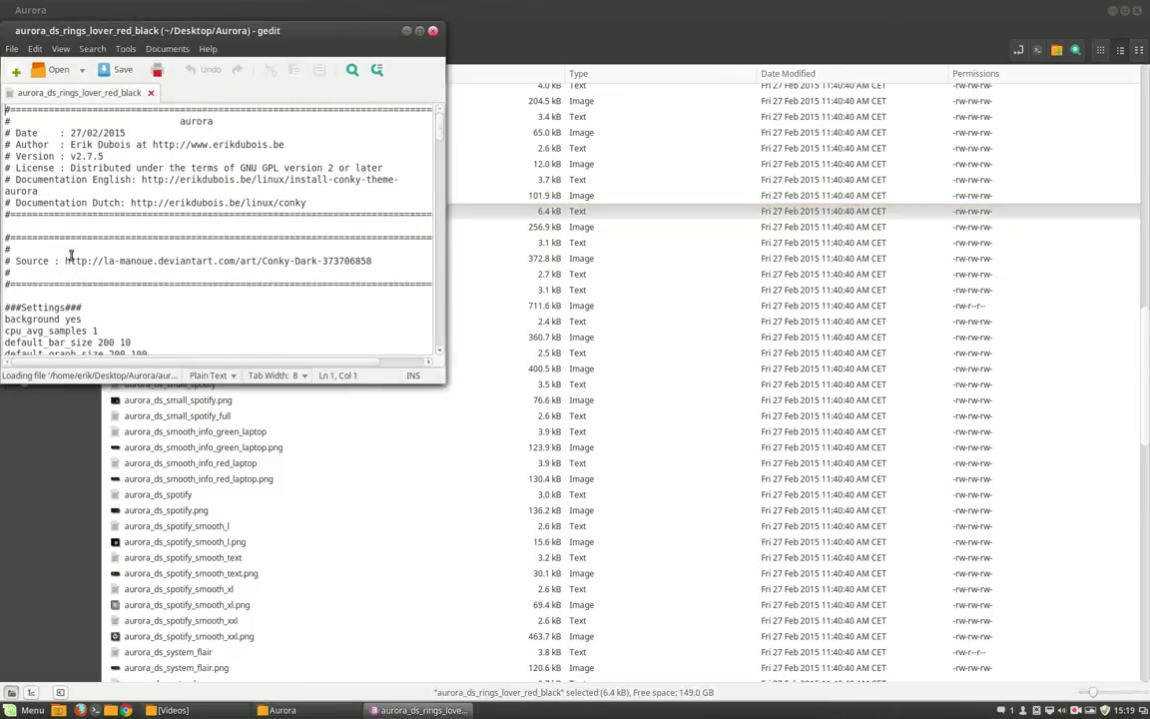
{"action": "left_click_drag", "start_coordinate": [64, 260], "coordinate": [347, 272]}
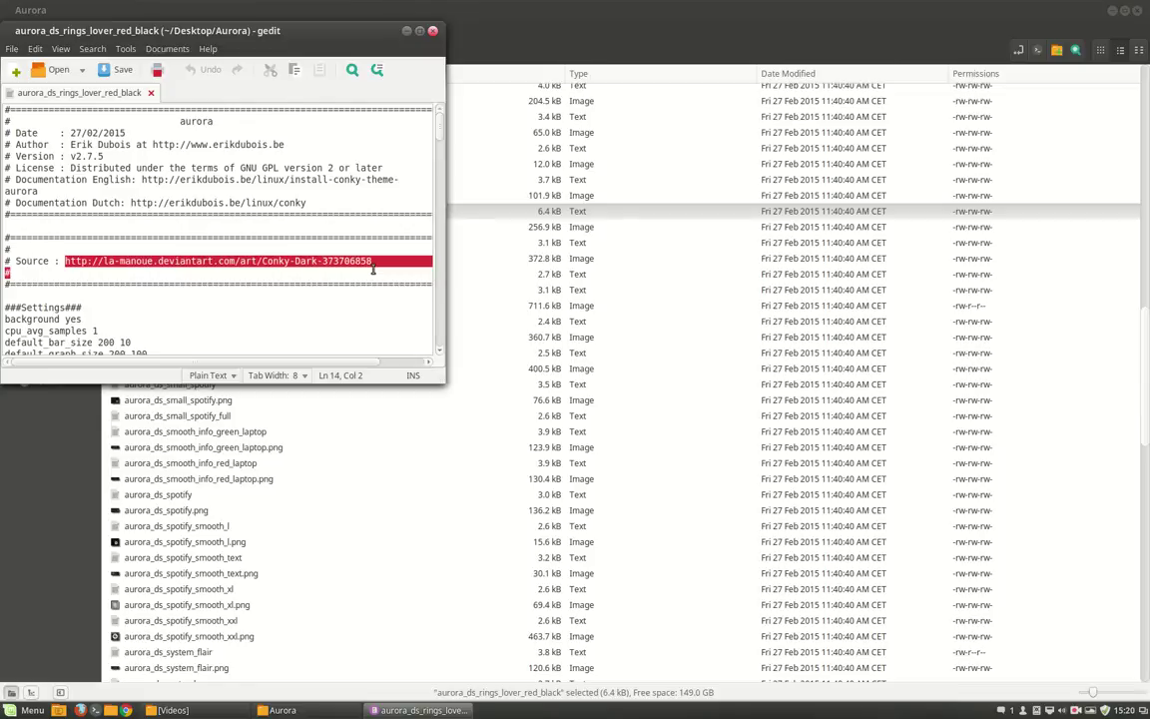
{"action": "left_click", "coordinate": [434, 31]}
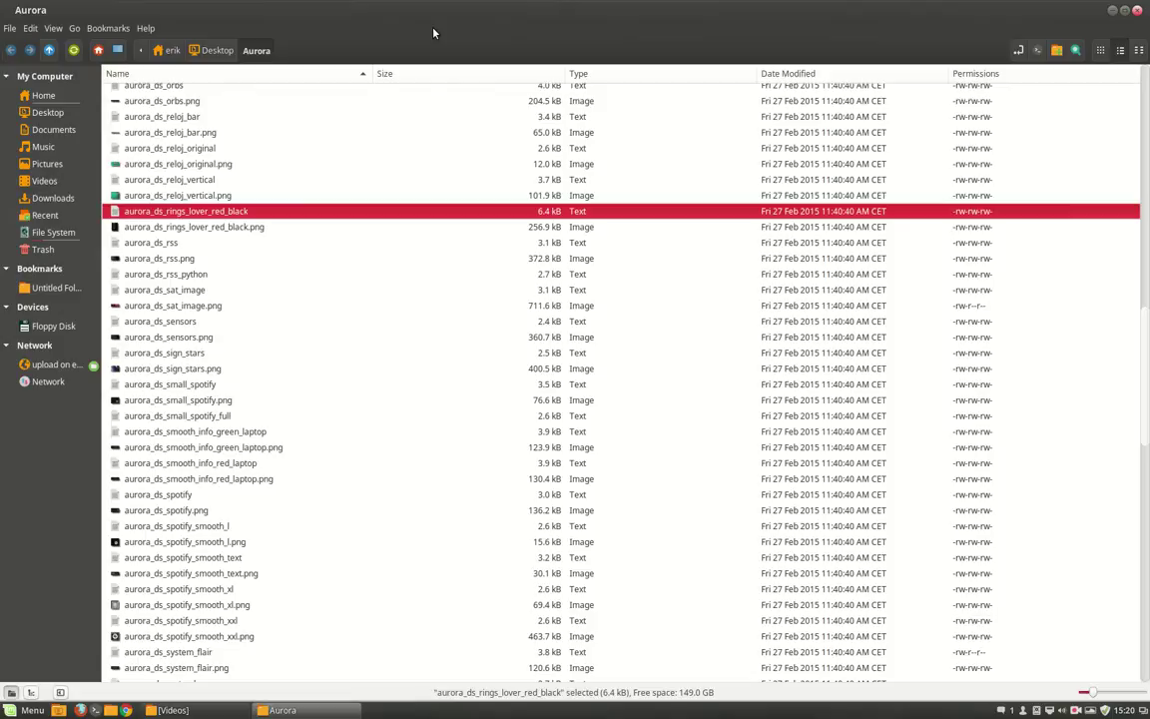
Try launching Auto_LinuxMint_Rebecca_cinnamon_aurora.sh, then cancel the run prompt.
{"action": "scroll", "coordinate": [279, 488], "scroll_direction": "down", "scroll_amount": 7}
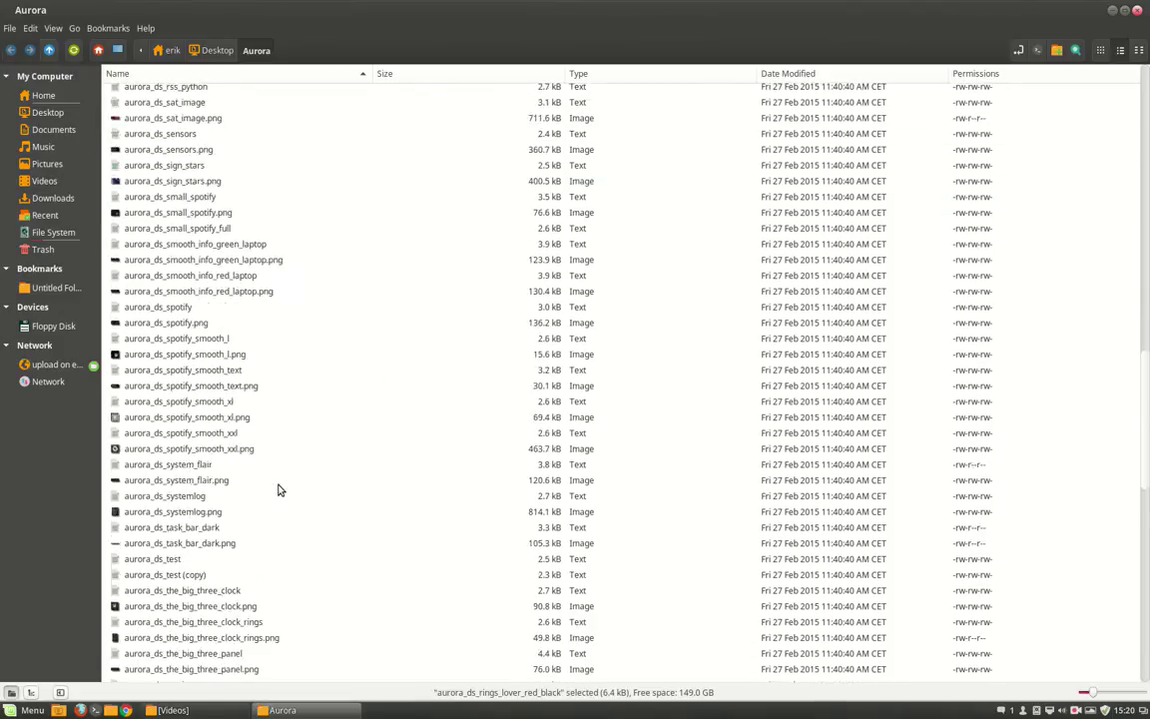
{"action": "scroll", "coordinate": [280, 489], "scroll_direction": "down", "scroll_amount": 5}
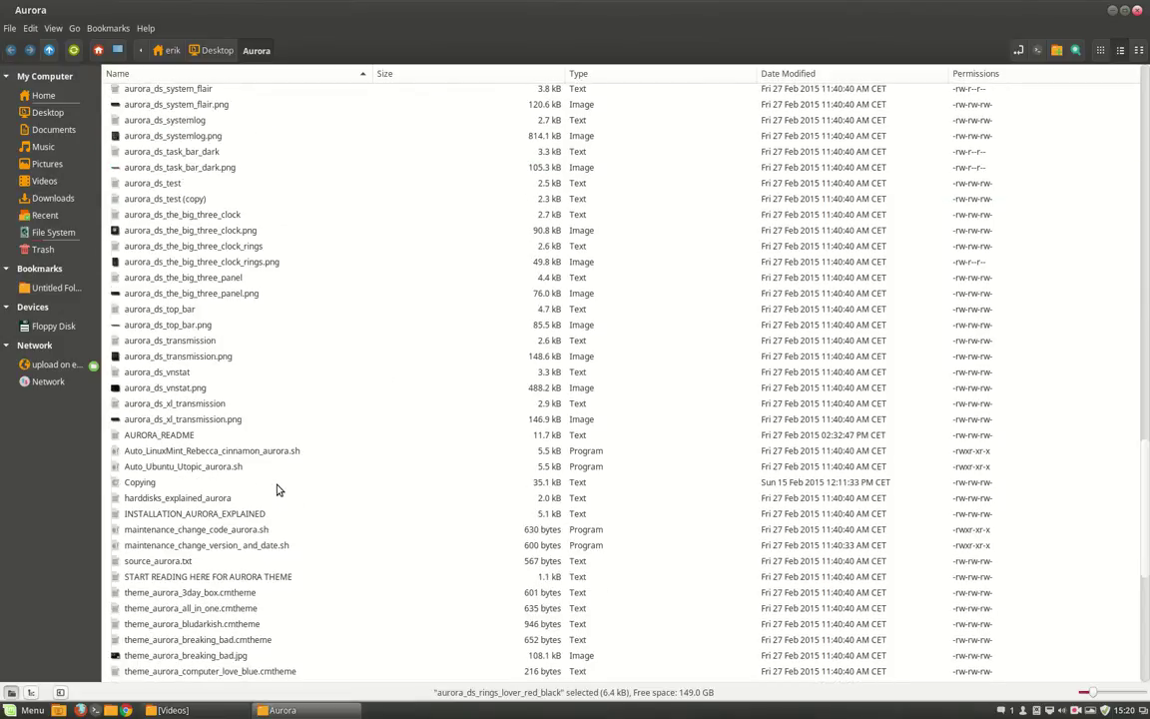
{"action": "left_click", "coordinate": [250, 437]}
{"action": "left_click", "coordinate": [255, 454]}
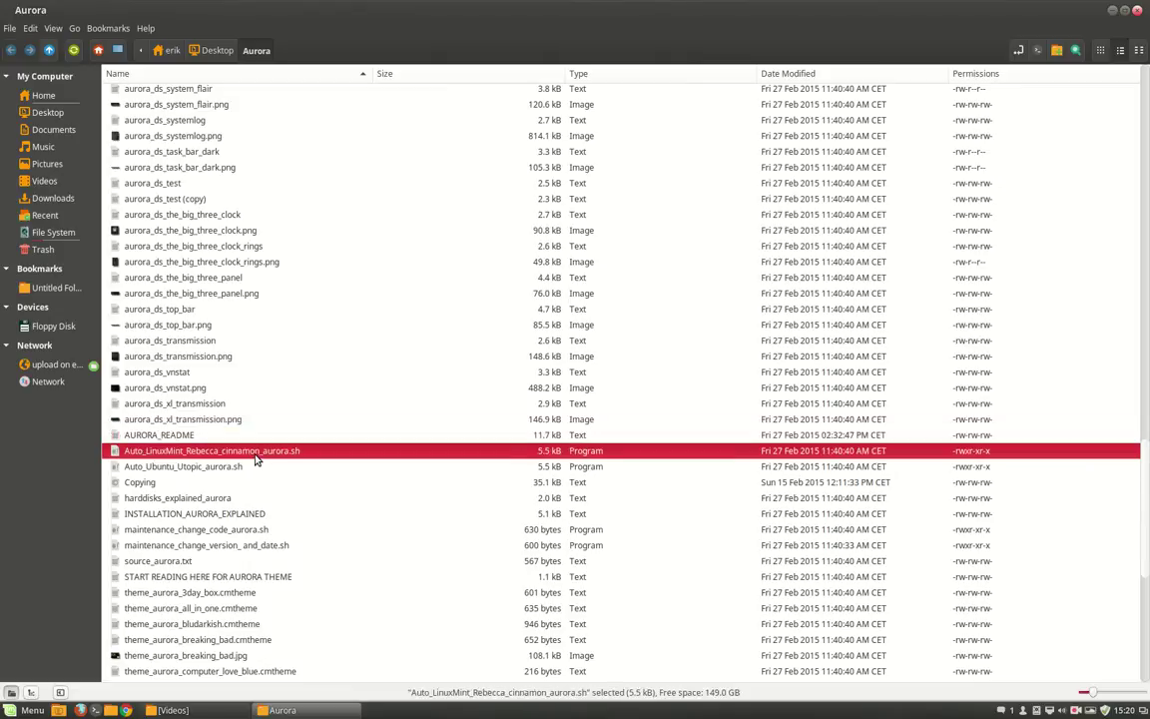
{"action": "double_click", "coordinate": [256, 455]}
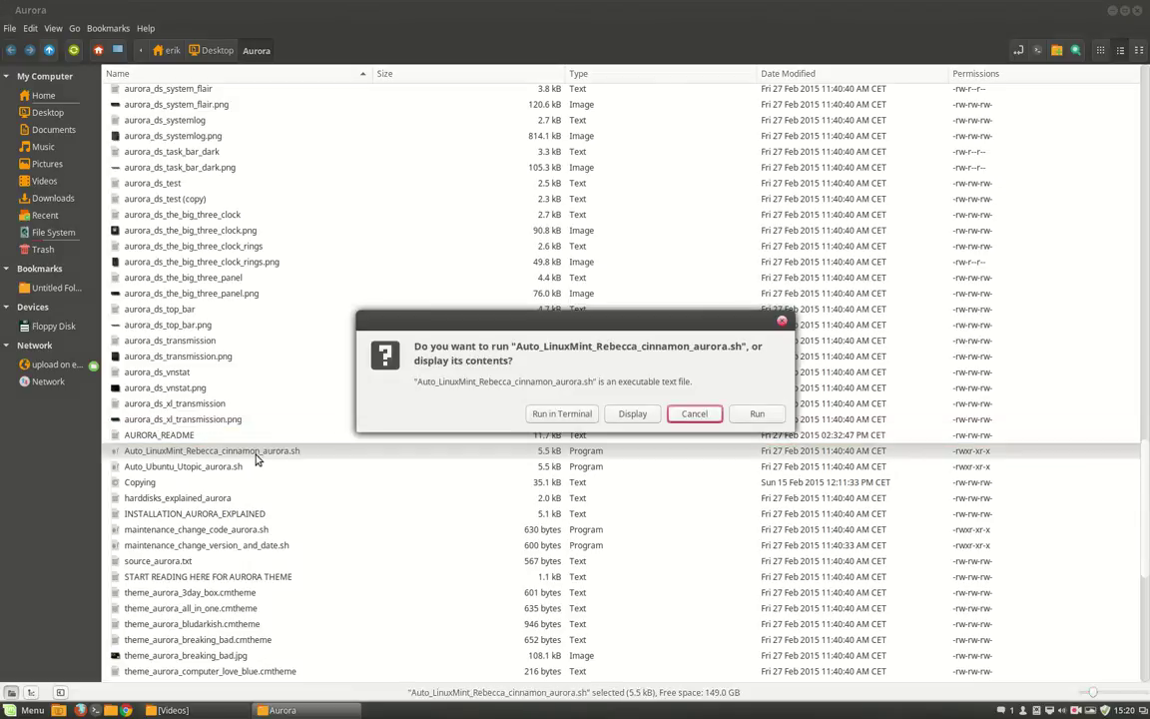
{"action": "left_click", "coordinate": [696, 415]}
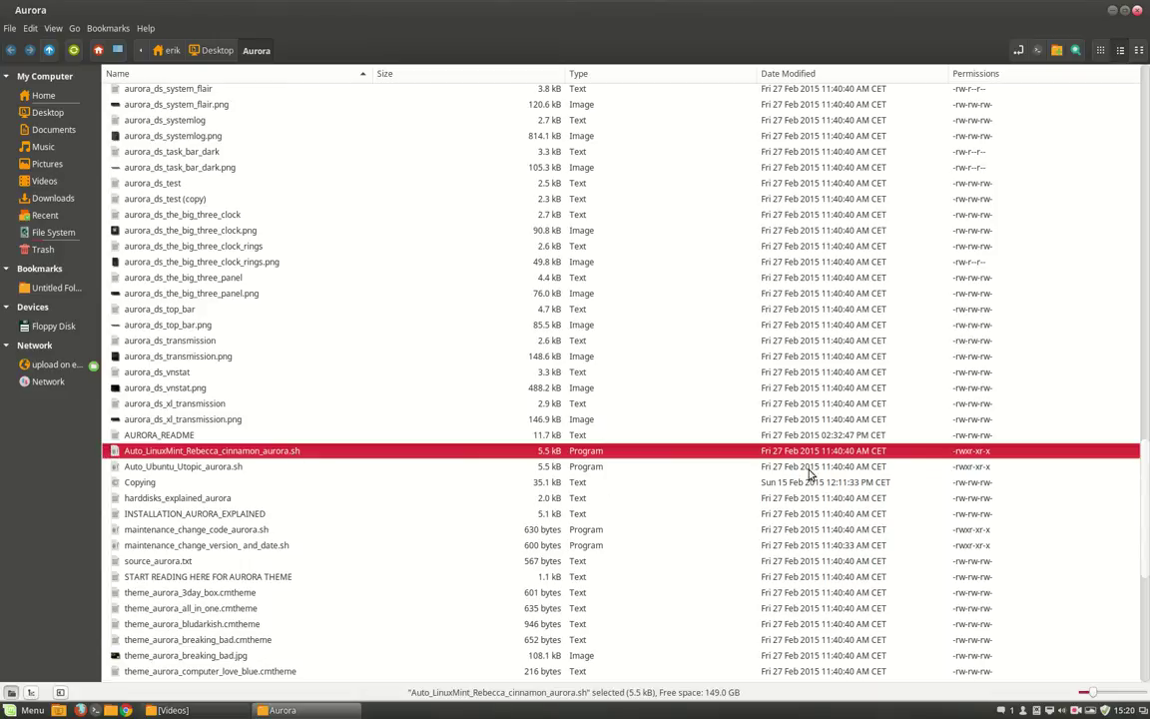
Open a terminal in Aurora and enter bash -x ./Auto_LinuxMint_Rebecca_cinnamon_aurora.sh without running it.
{"action": "left_click", "coordinate": [1039, 53]}
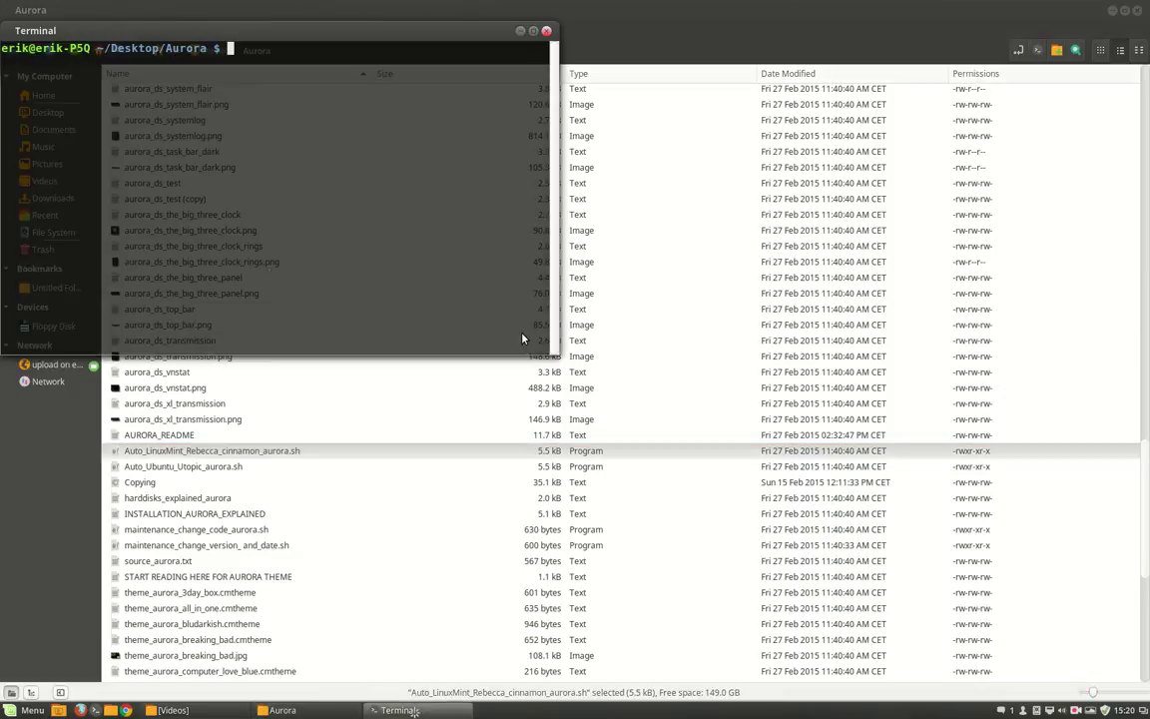
{"action": "left_click_drag", "start_coordinate": [277, 35], "coordinate": [652, 283]}
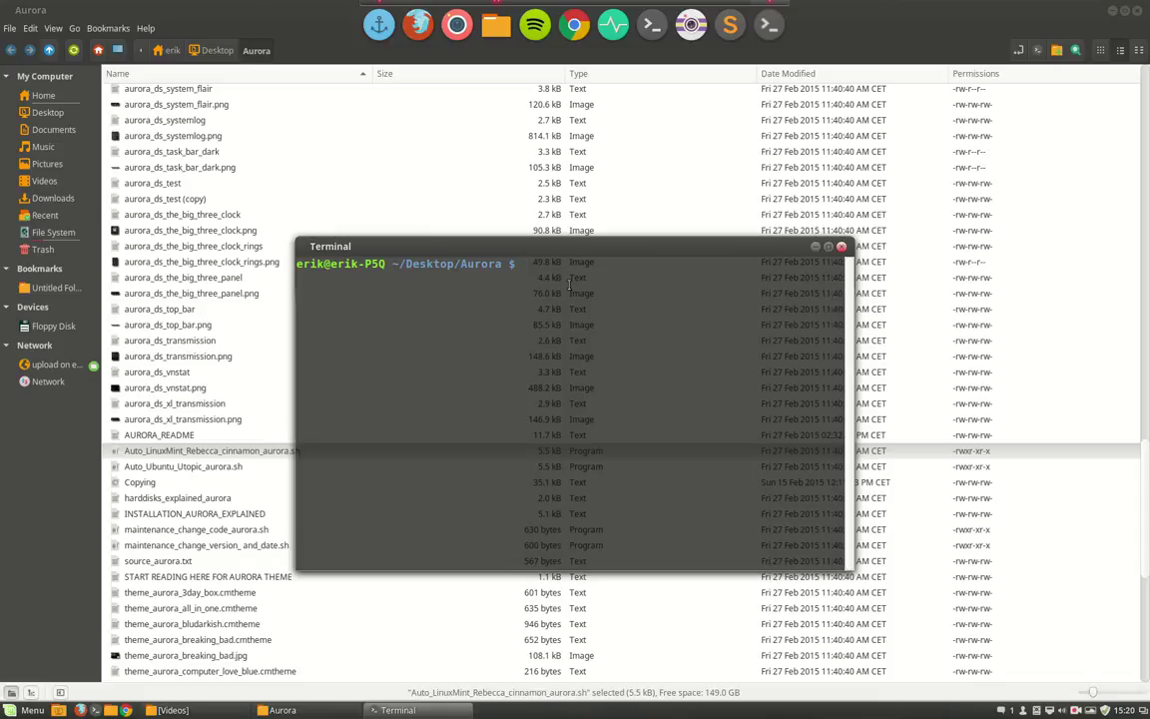
{"action": "type", "text": "bash -x"}
{"action": "type", "text": "./Aut"}
{"action": "key", "text": "Tab"}
{"action": "type", "text": "L"}
{"action": "key", "text": "Tab"}
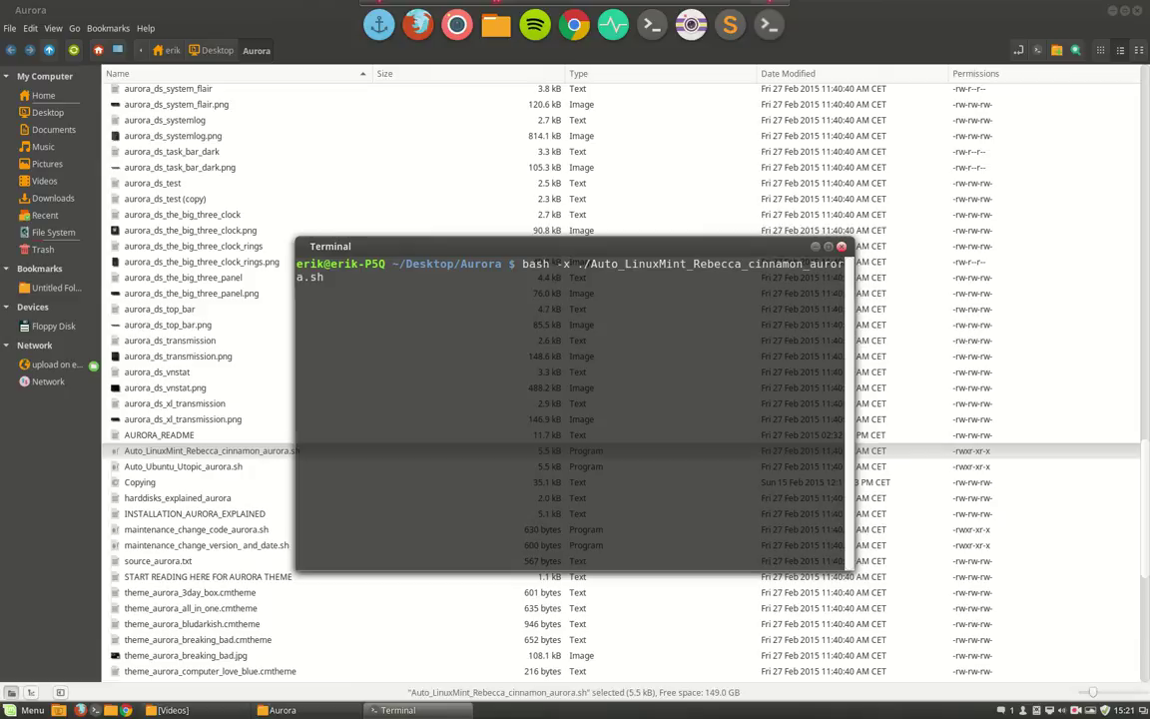
Run the traced installer, give the sudo password, and review the repository output.
{"action": "key", "text": "Return"}
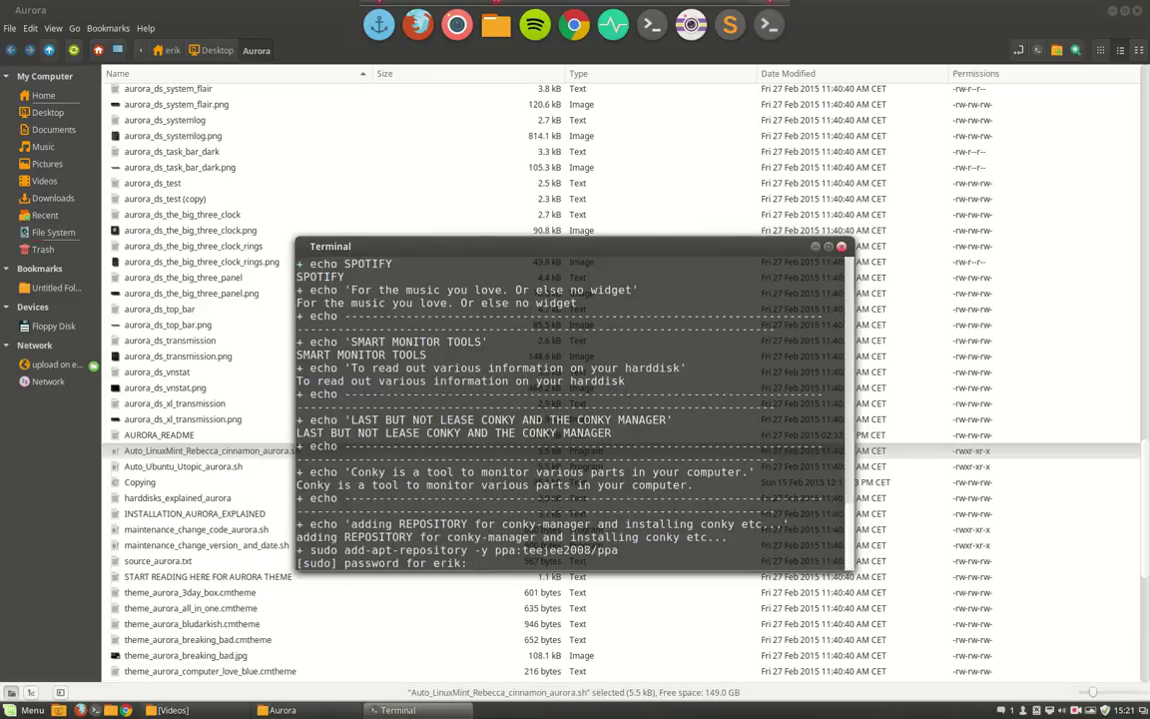
{"action": "key", "text": "Return"}
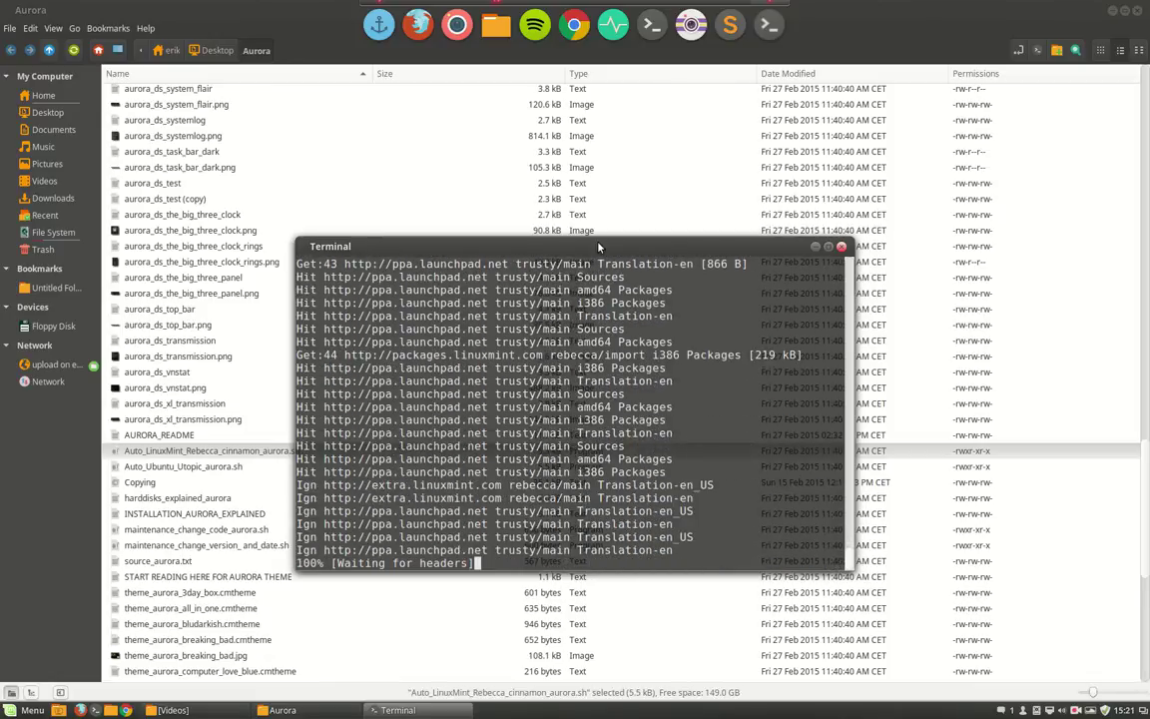
{"action": "left_click_drag", "start_coordinate": [540, 245], "coordinate": [500, 142]}
{"action": "scroll", "coordinate": [582, 368], "scroll_direction": "up", "scroll_amount": 6}
{"action": "scroll", "coordinate": [579, 369], "scroll_direction": "up", "scroll_amount": 15}
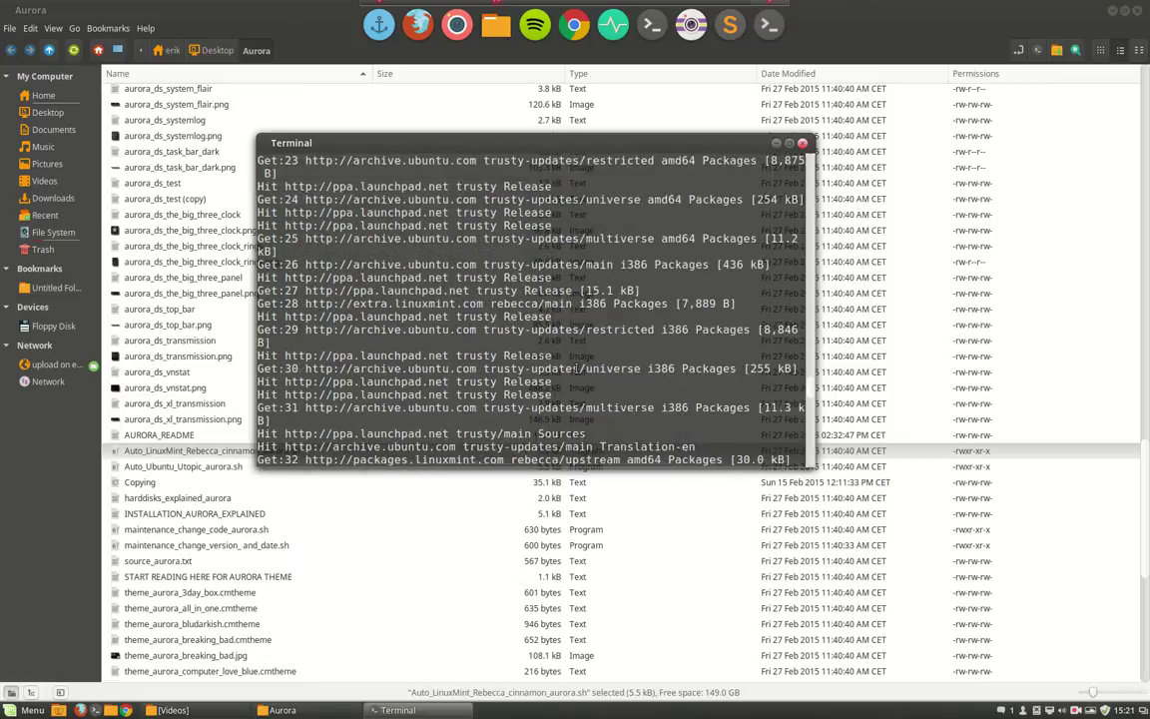
{"action": "scroll", "coordinate": [576, 369], "scroll_direction": "up", "scroll_amount": 5}
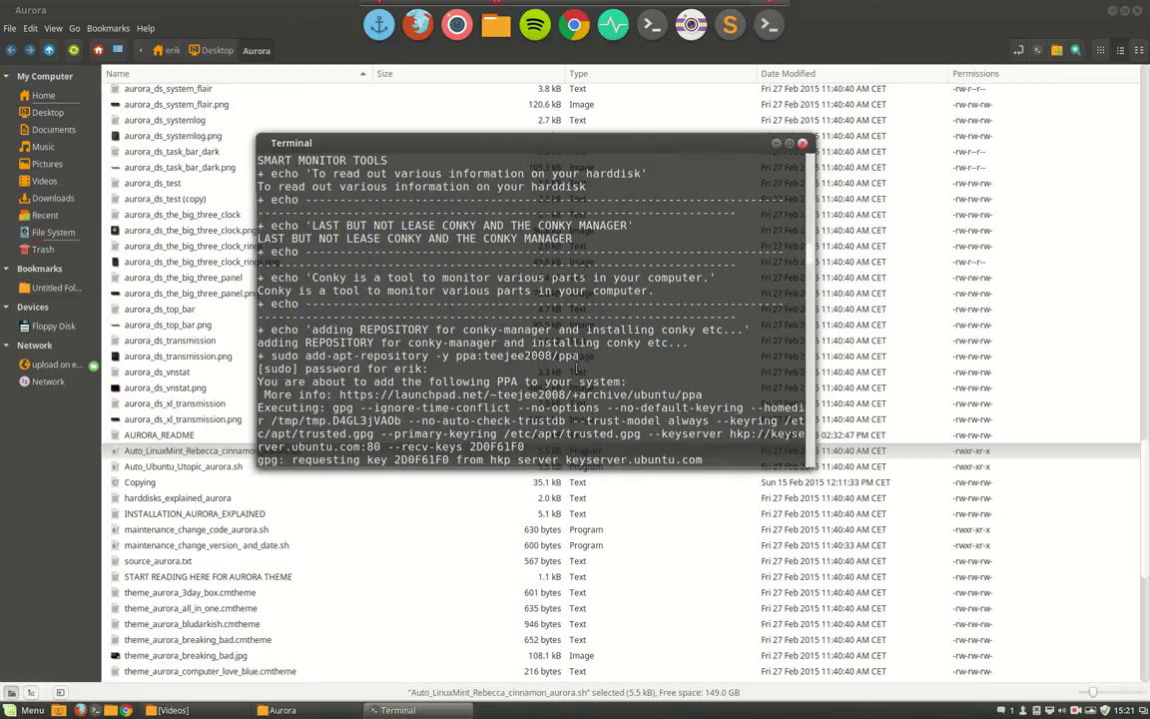
{"action": "scroll", "coordinate": [576, 369], "scroll_direction": "down", "scroll_amount": 3}
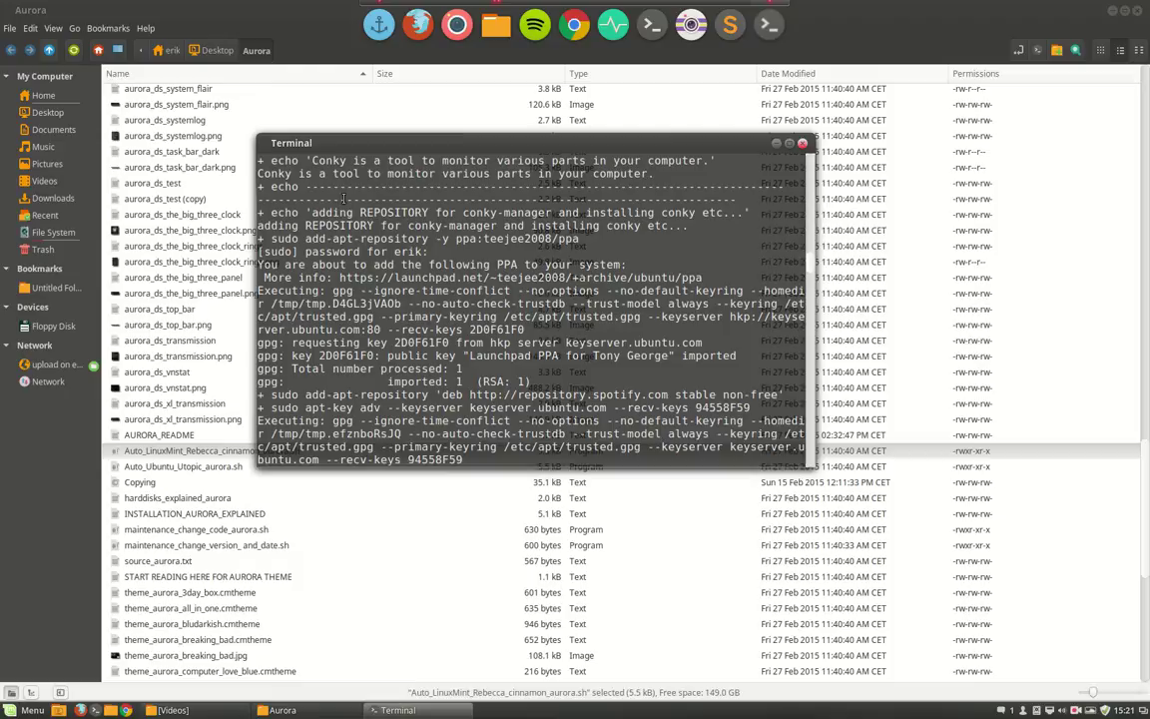
Enlarge the terminal window, then minimize it to show the Aurora listing.
{"action": "left_click_drag", "start_coordinate": [342, 215], "coordinate": [577, 243]}
{"action": "left_click", "coordinate": [491, 232]}
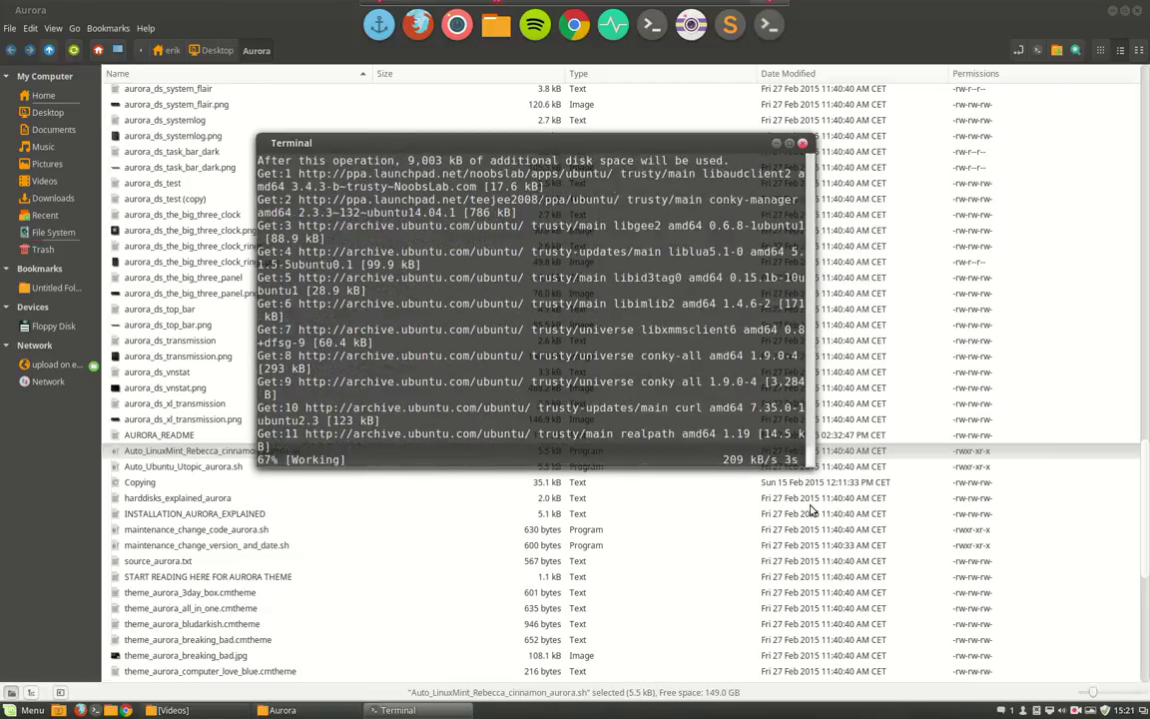
{"action": "left_click_drag", "start_coordinate": [807, 462], "coordinate": [913, 667]}
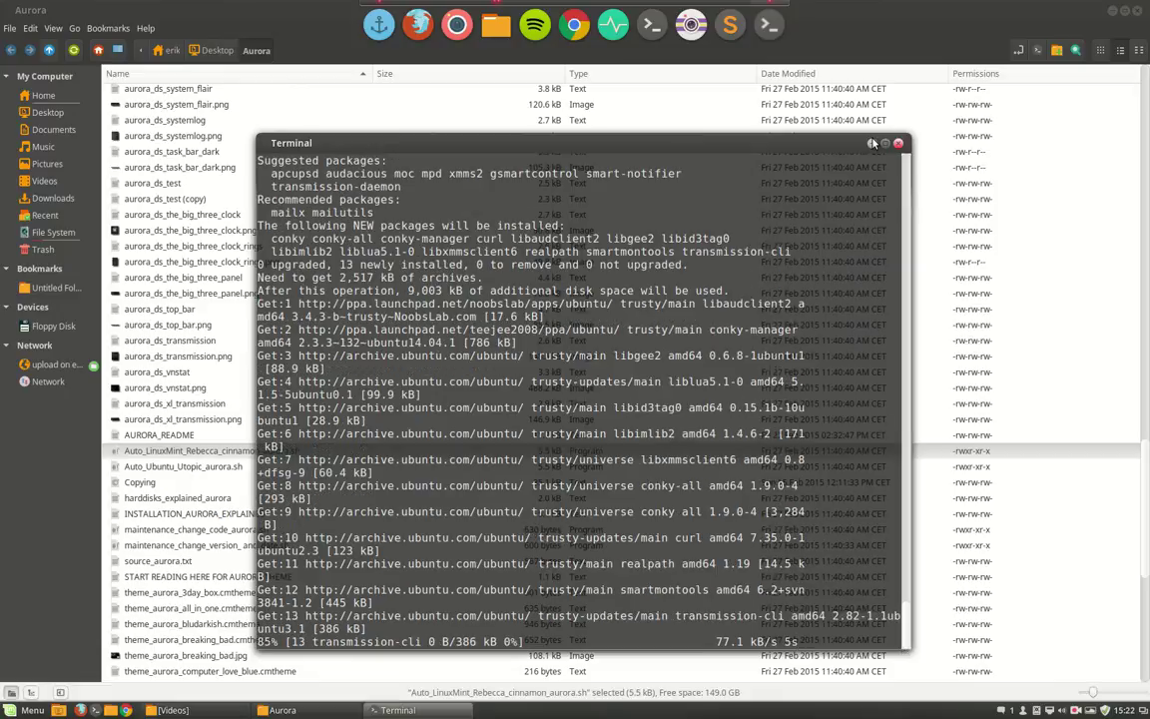
{"action": "left_click", "coordinate": [397, 710]}
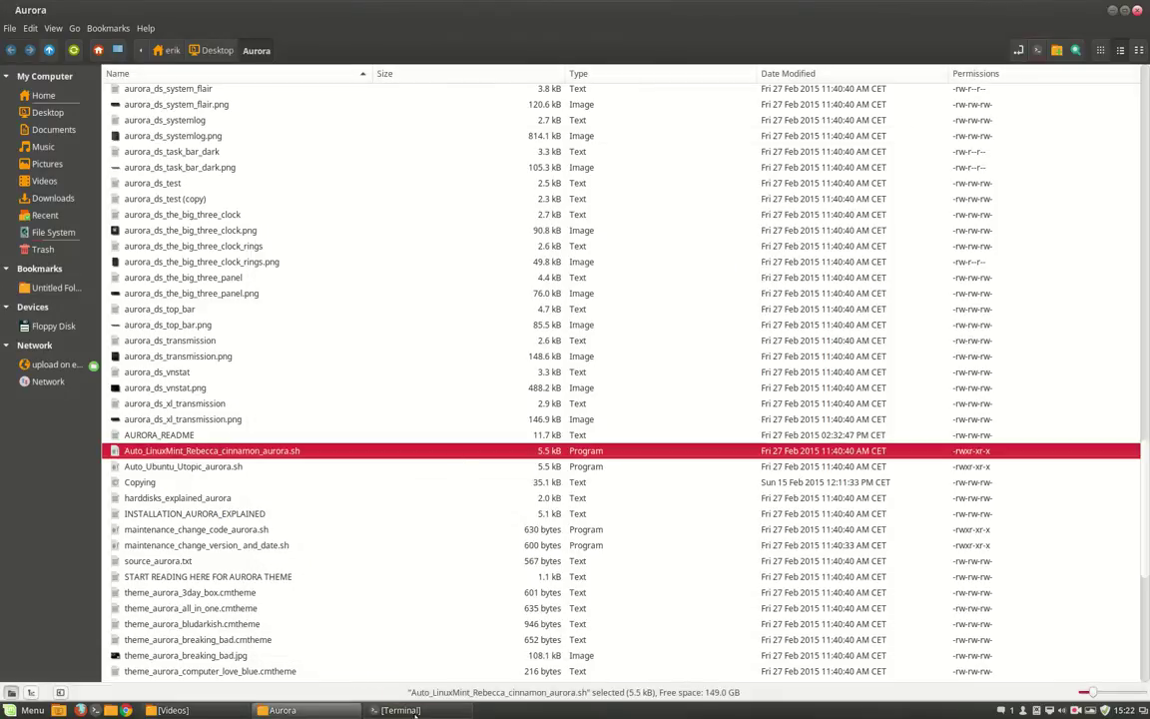
Restore the terminal and wait until sensors-detect asks about scanning for embedded sensors.
{"action": "left_click", "coordinate": [414, 712]}
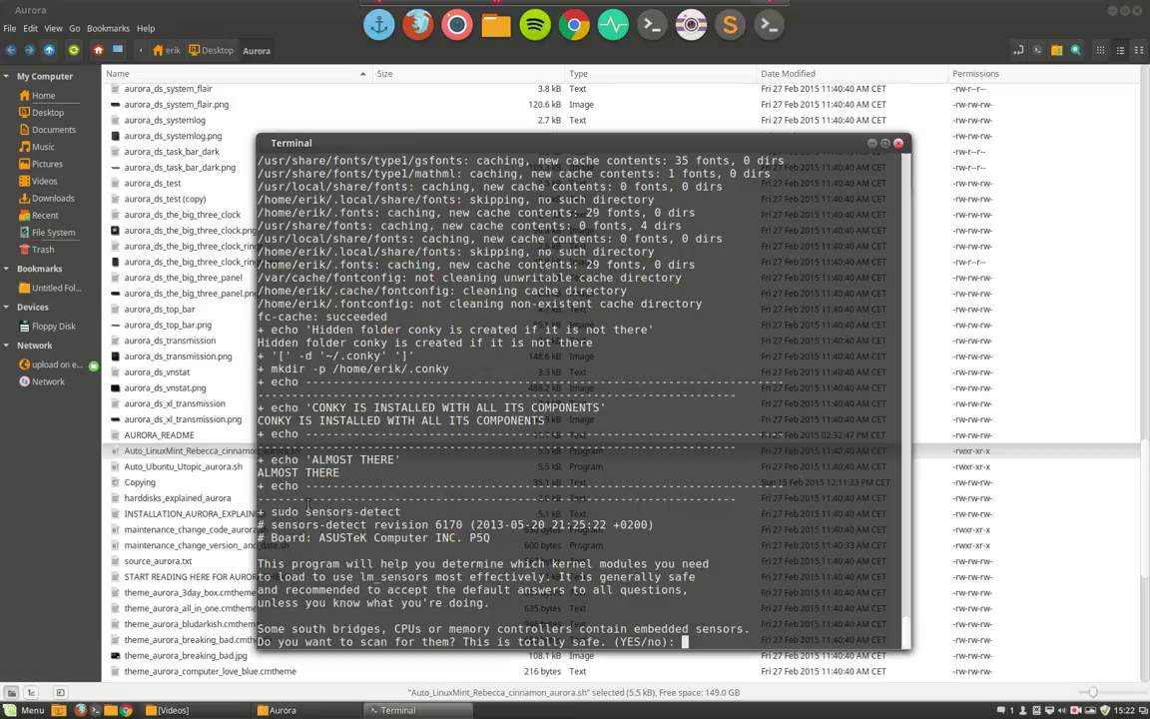
{"action": "left_click_drag", "start_coordinate": [305, 513], "coordinate": [402, 512]}
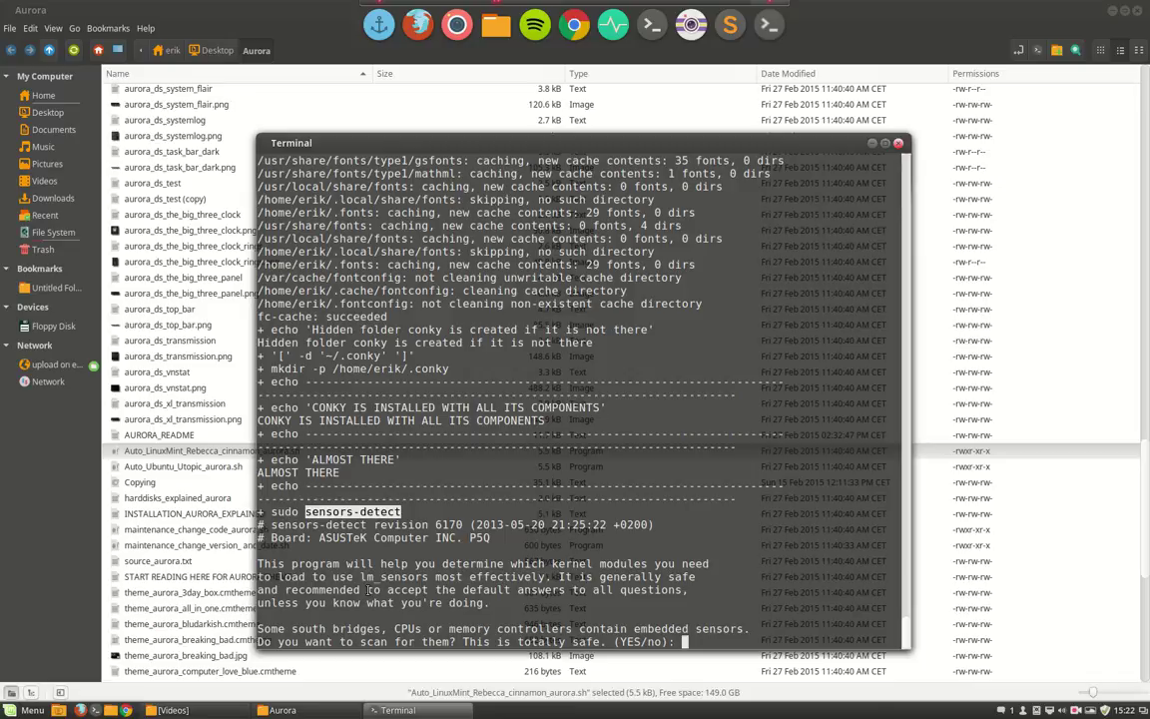
Answer y to every sensors-detect prompt, including the i2c-0 through i2c-4 adapter scans.
{"action": "type", "text": "y"}
{"action": "key", "text": "Return"}
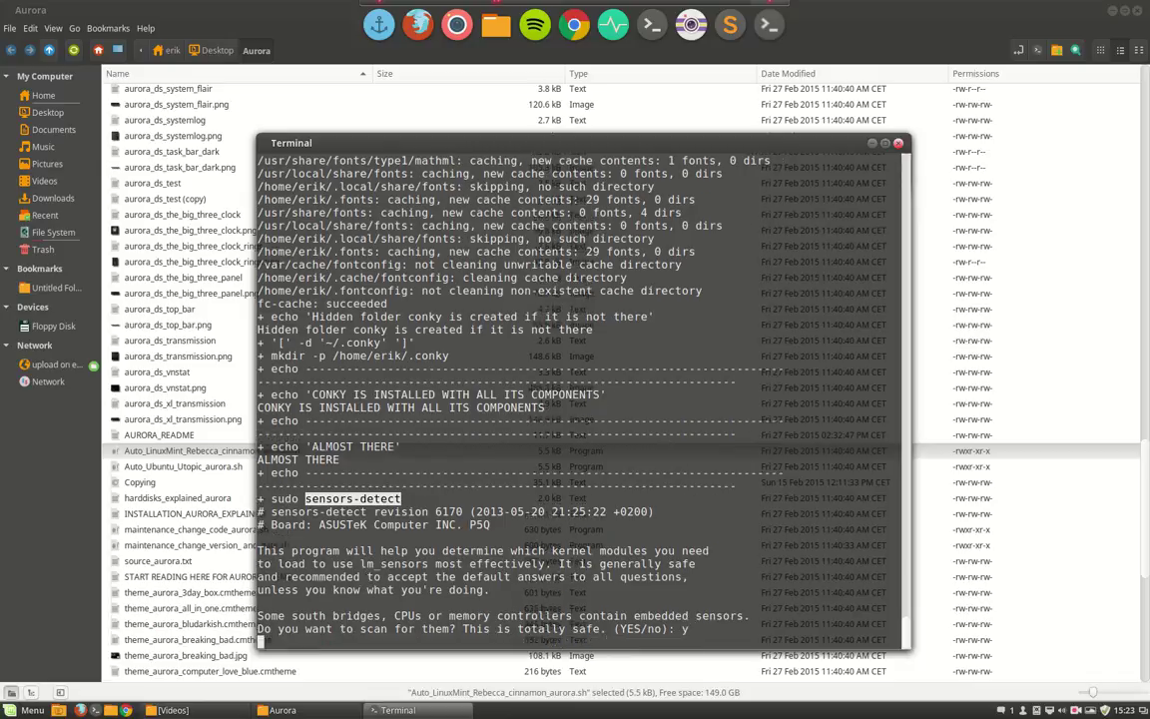
{"action": "type", "text": "y"}
{"action": "key", "text": "Return"}
{"action": "type", "text": "y"}
{"action": "key", "text": "Return"}
{"action": "type", "text": "y"}
{"action": "key", "text": "Return"}
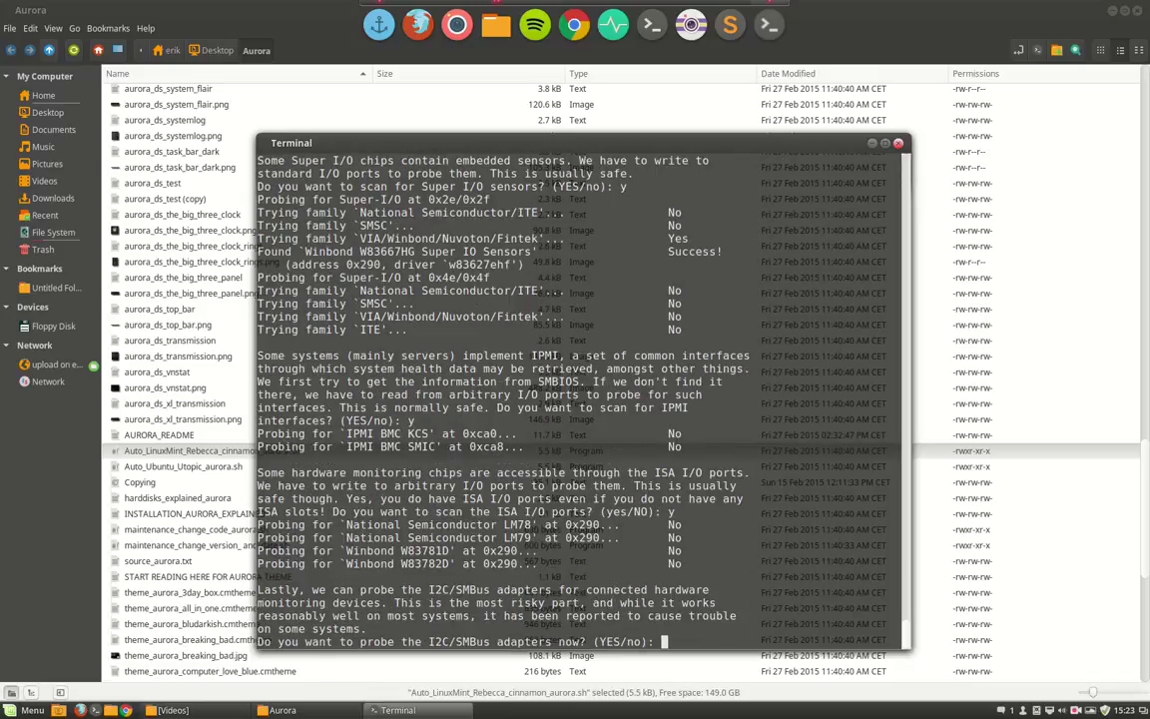
{"action": "type", "text": "y"}
{"action": "key", "text": "Return"}
{"action": "type", "text": "y"}
{"action": "key", "text": "Return"}
{"action": "type", "text": "y"}
{"action": "key", "text": "Return"}
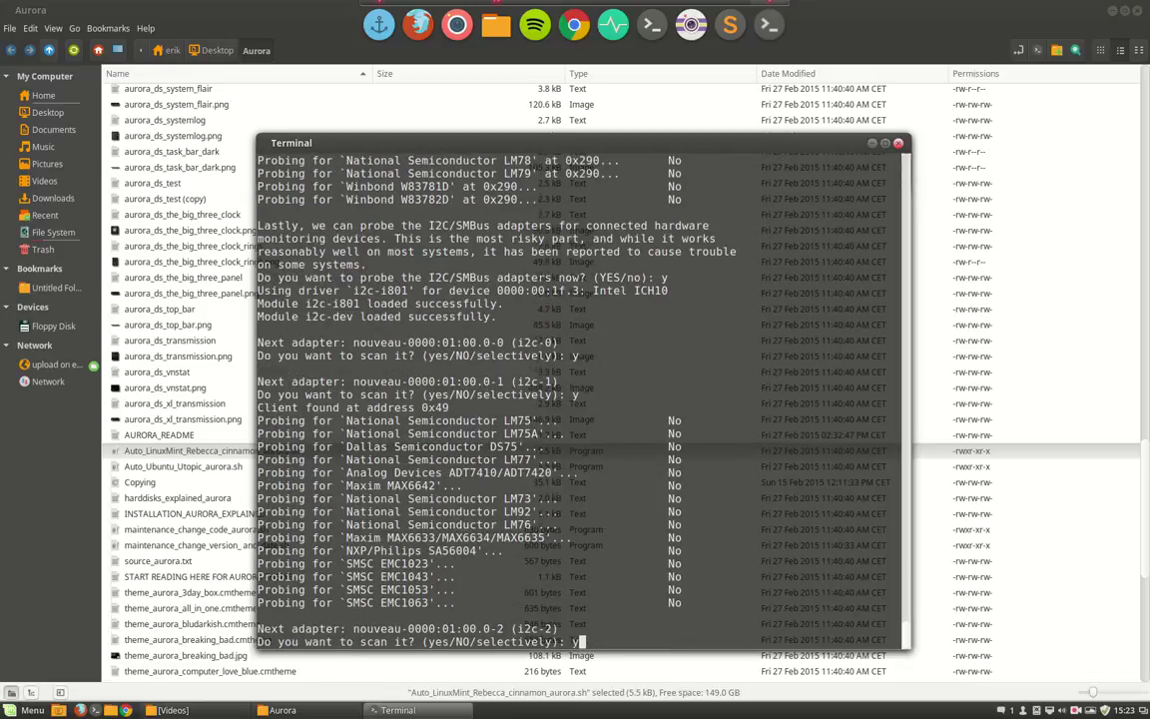
{"action": "type", "text": "y"}
{"action": "key", "text": "Return"}
{"action": "type", "text": "y"}
{"action": "key", "text": "Return"}
{"action": "type", "text": "y"}
{"action": "key", "text": "Return"}
{"action": "type", "text": "y"}
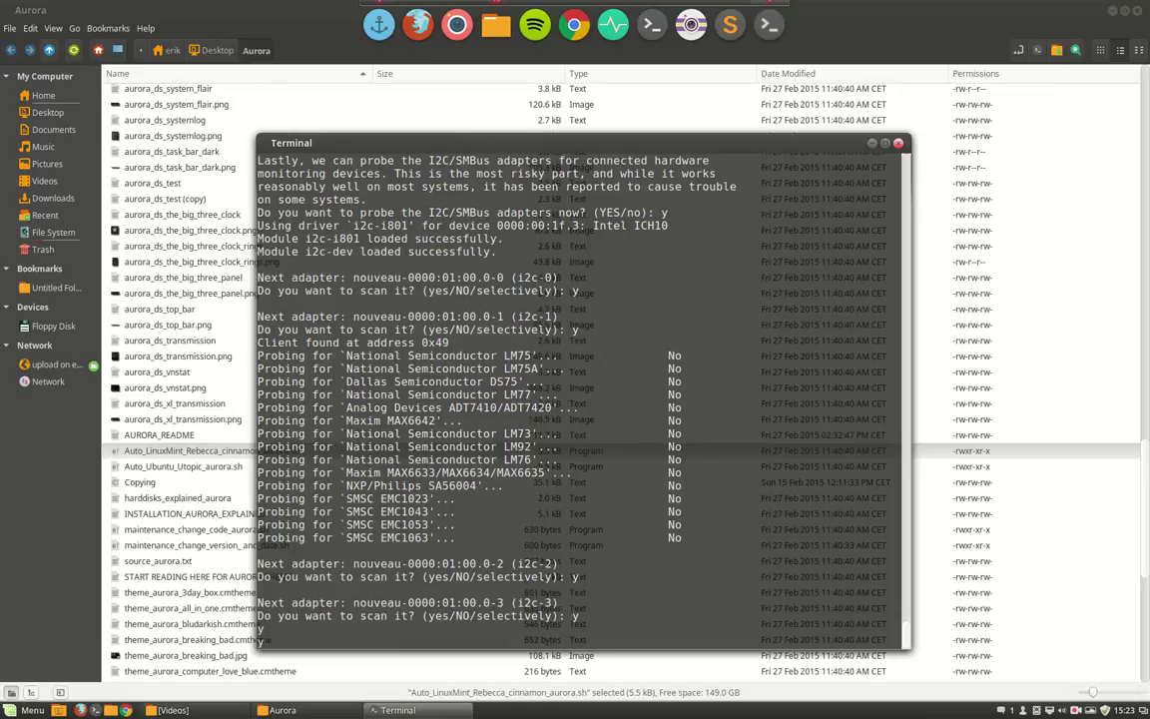
{"action": "key", "text": "Return"}
{"action": "type", "text": "y"}
{"action": "key", "text": "Return"}
{"action": "type", "text": "y"}
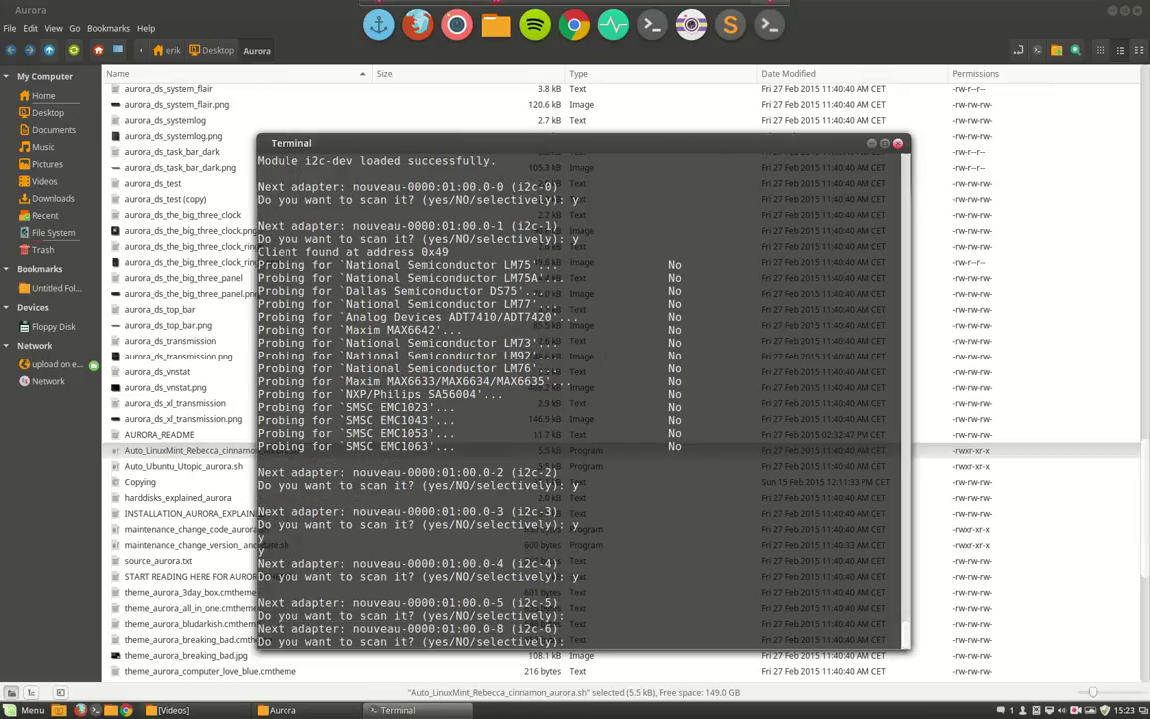
{"action": "key", "text": "Return"}
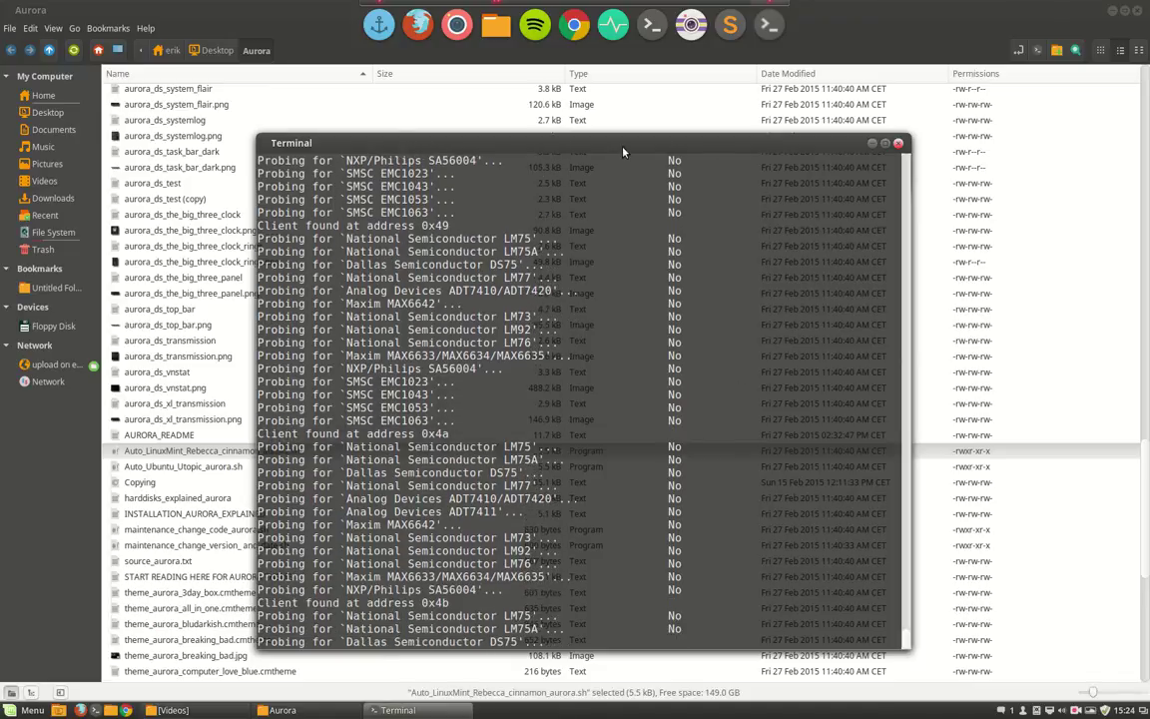
Move the terminal right and tile the unmaximized Aurora Nemo window to the left half.
{"action": "left_click_drag", "start_coordinate": [560, 141], "coordinate": [867, 198]}
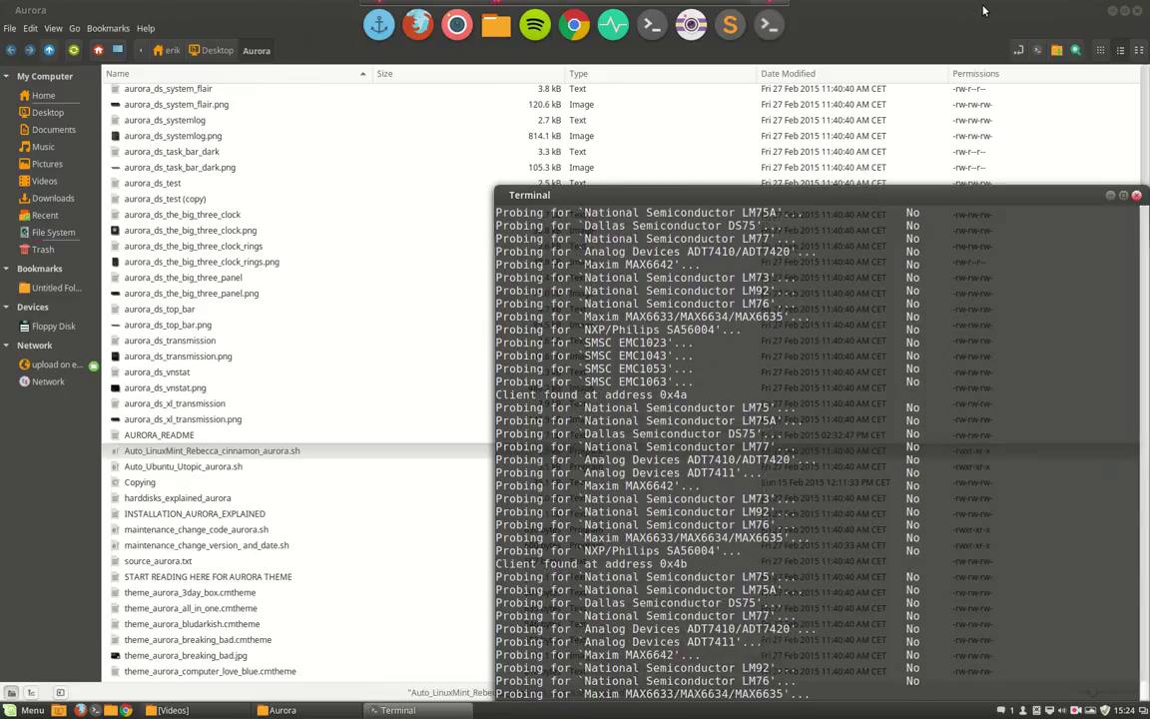
{"action": "left_click_drag", "start_coordinate": [867, 12], "coordinate": [8, 9]}
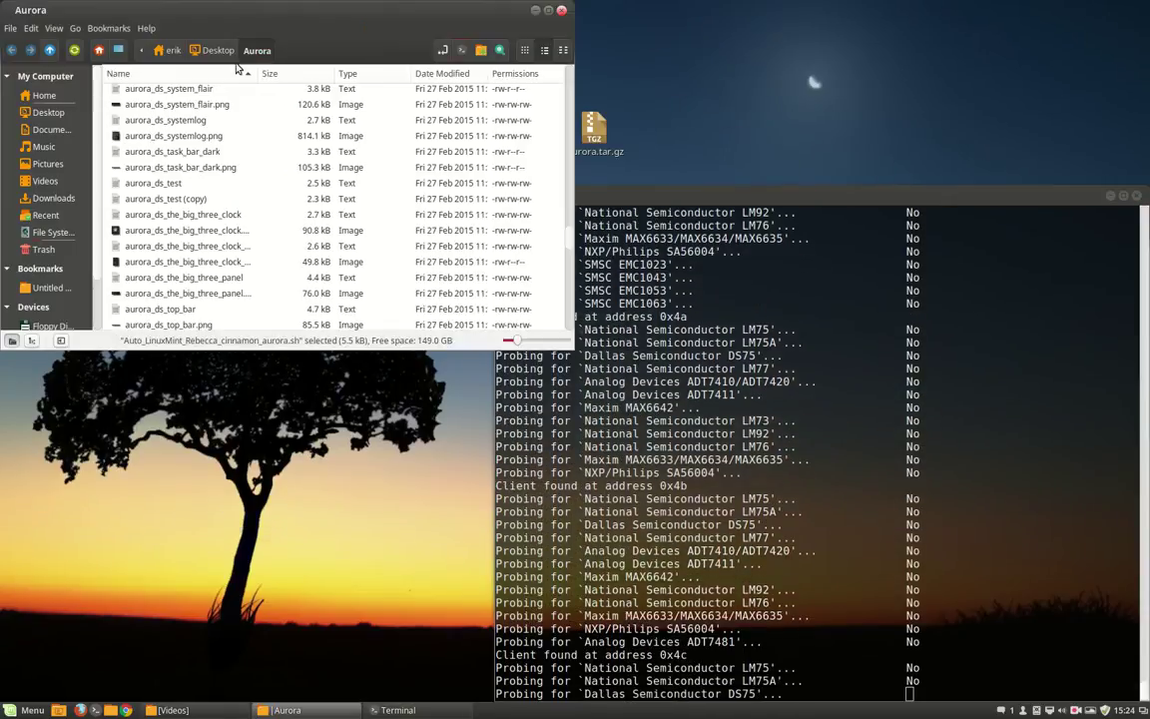
{"action": "left_click_drag", "start_coordinate": [316, 13], "coordinate": [3, 3]}
{"action": "left_click_drag", "start_coordinate": [265, 5], "coordinate": [689, 25]}
{"action": "left_click_drag", "start_coordinate": [798, 37], "coordinate": [437, 709]}
{"action": "left_click_drag", "start_coordinate": [560, 267], "coordinate": [1149, 263]}
{"action": "left_click_drag", "start_coordinate": [759, 10], "coordinate": [1, 330]}
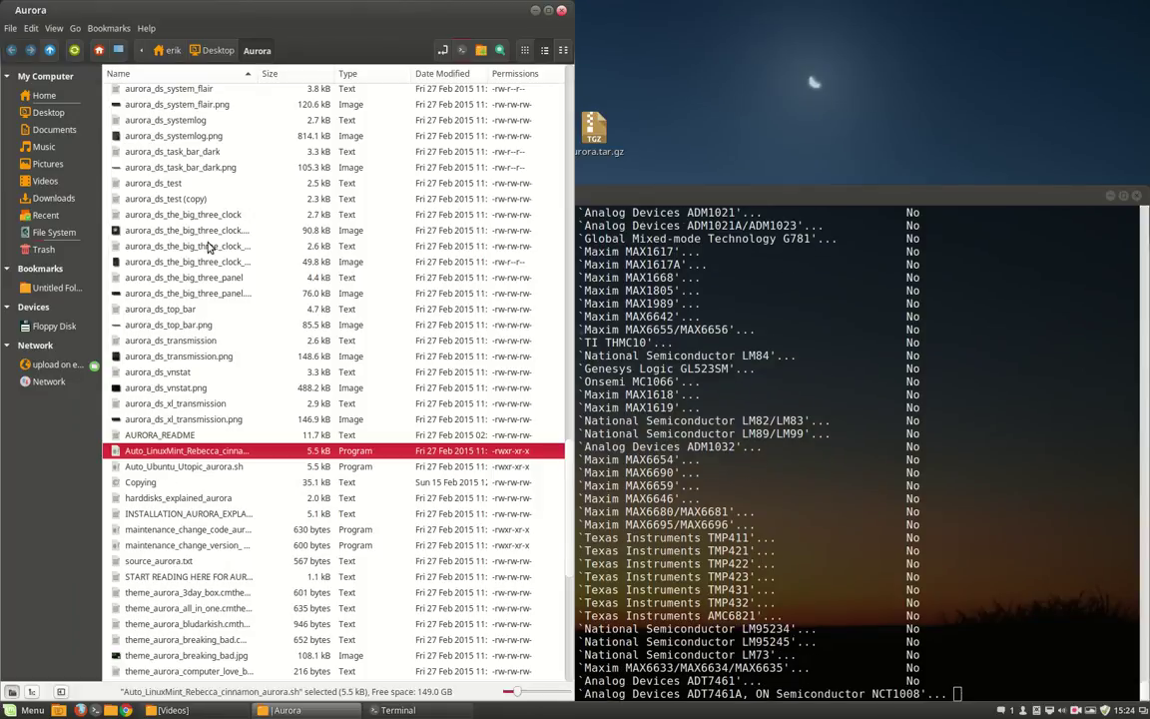
Browse Nemo up through Desktop to the Home folder and clear the selection.
{"action": "left_click", "coordinate": [217, 50]}
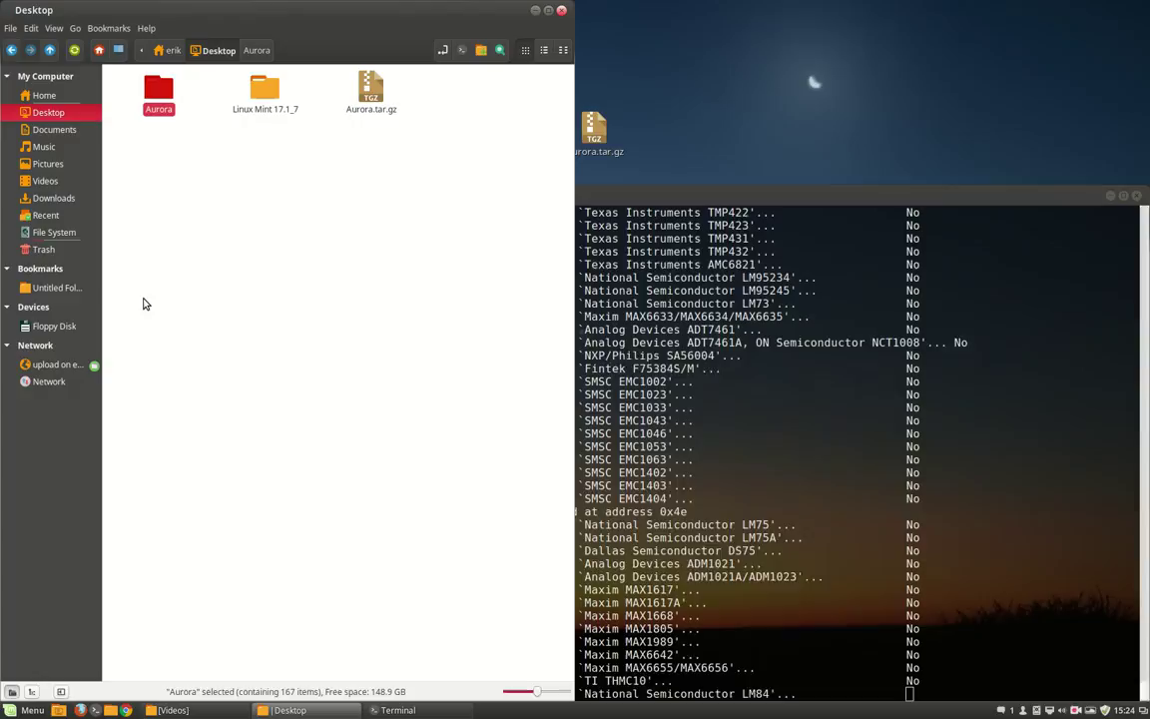
{"action": "left_click", "coordinate": [45, 96]}
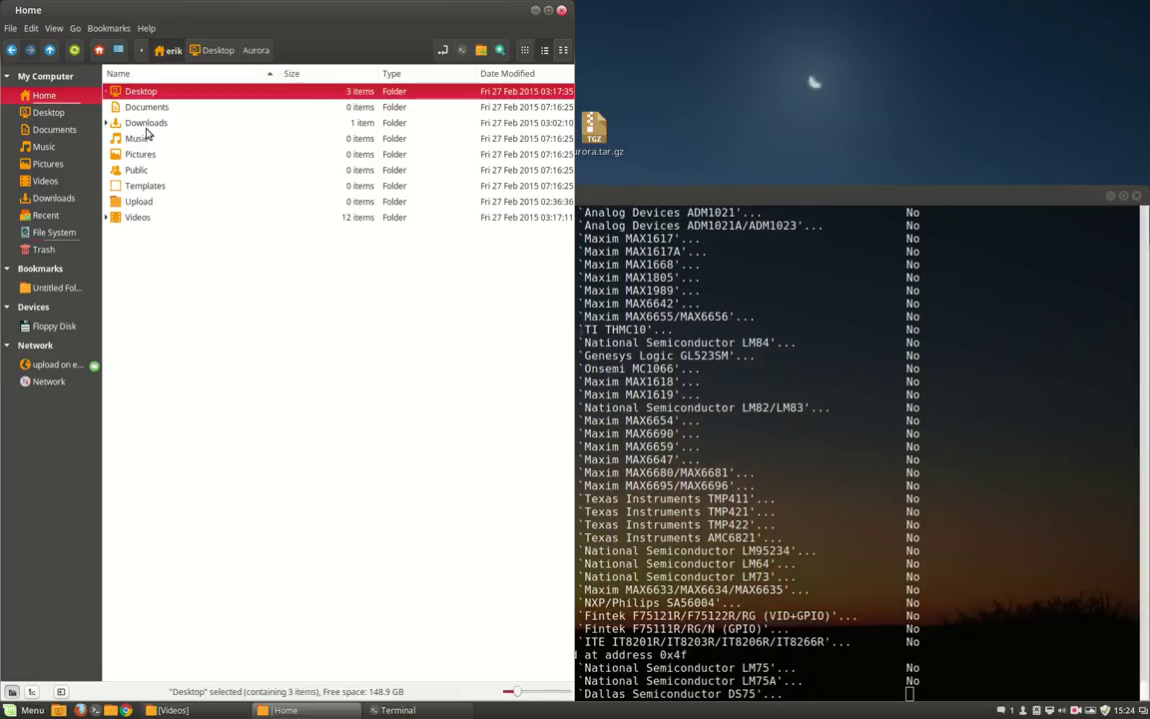
{"action": "left_click", "coordinate": [160, 269]}
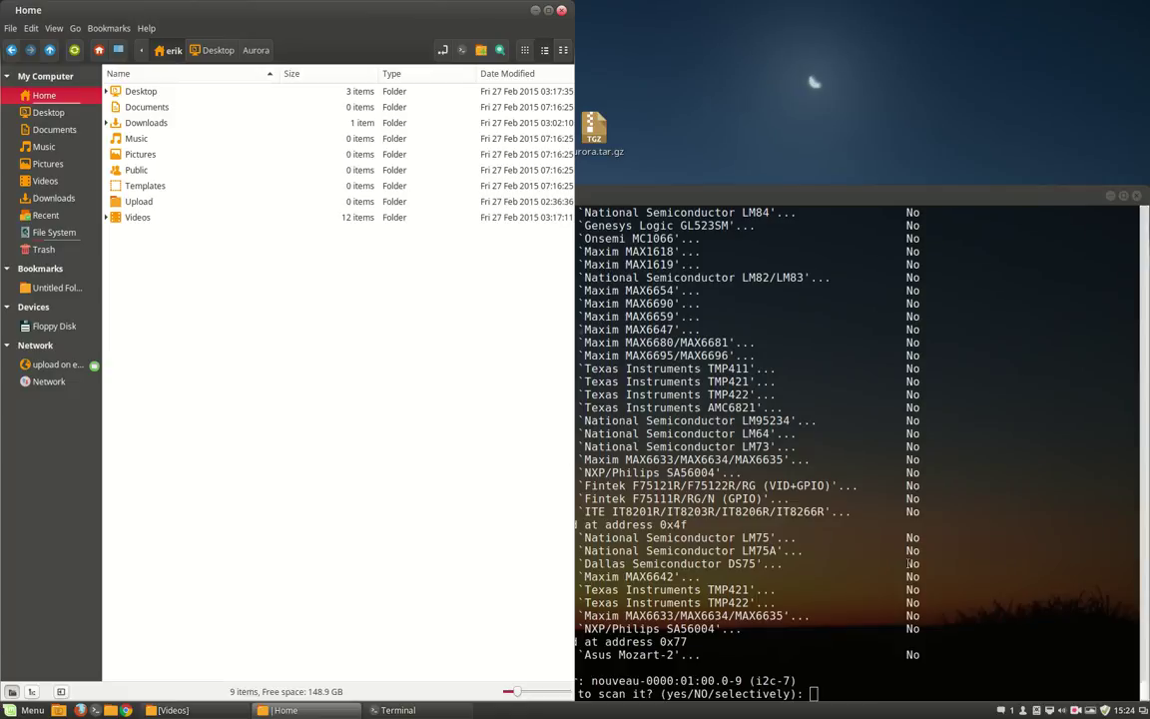
Back in the terminal, answer 'n' to decline scanning adapter i2c-7.
{"action": "left_click", "coordinate": [885, 635]}
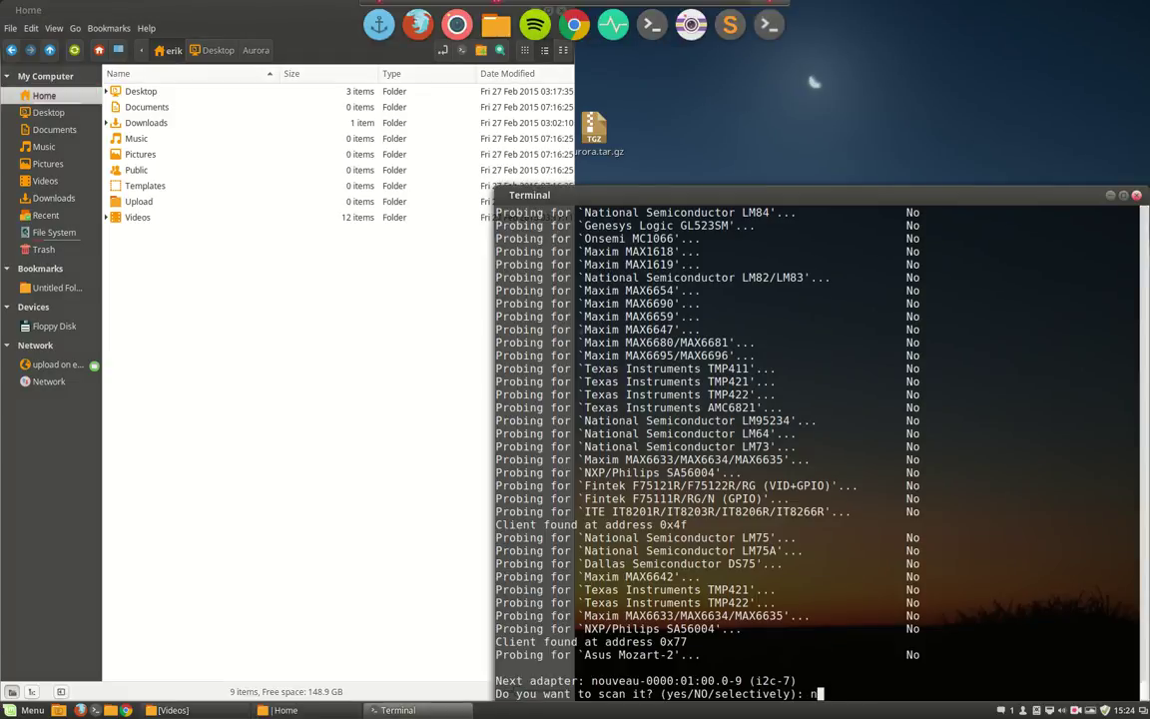
{"action": "type", "text": "n"}
{"action": "key", "text": "Return"}
Decline scanning adapters i2c-8 and i2c-9 and continue to the probe summary.
{"action": "type", "text": "n"}
{"action": "key", "text": "Return"}
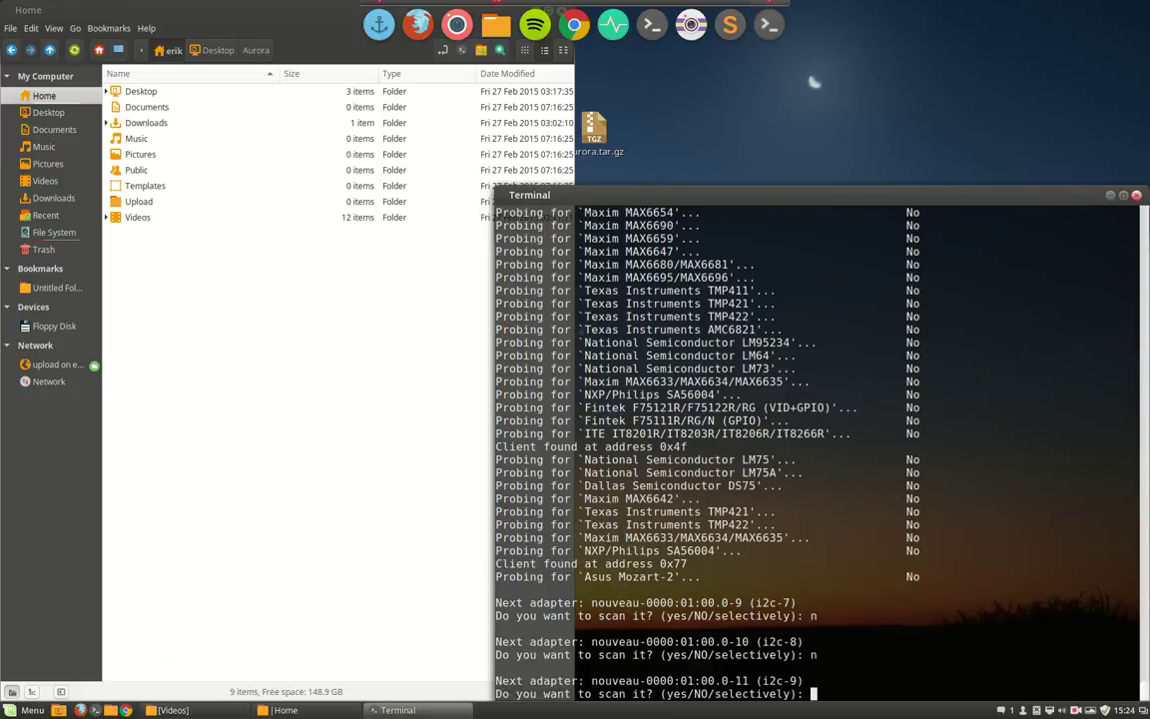
{"action": "type", "text": "n"}
{"action": "key", "text": "Return"}
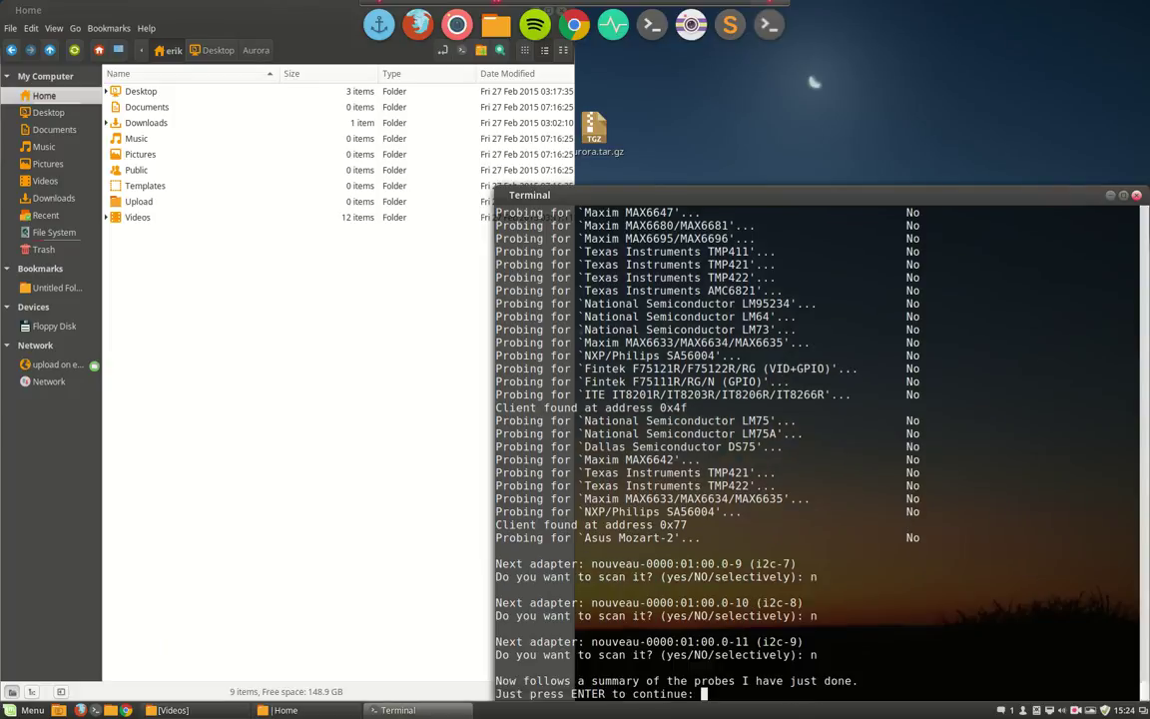
{"action": "key", "text": "Return"}
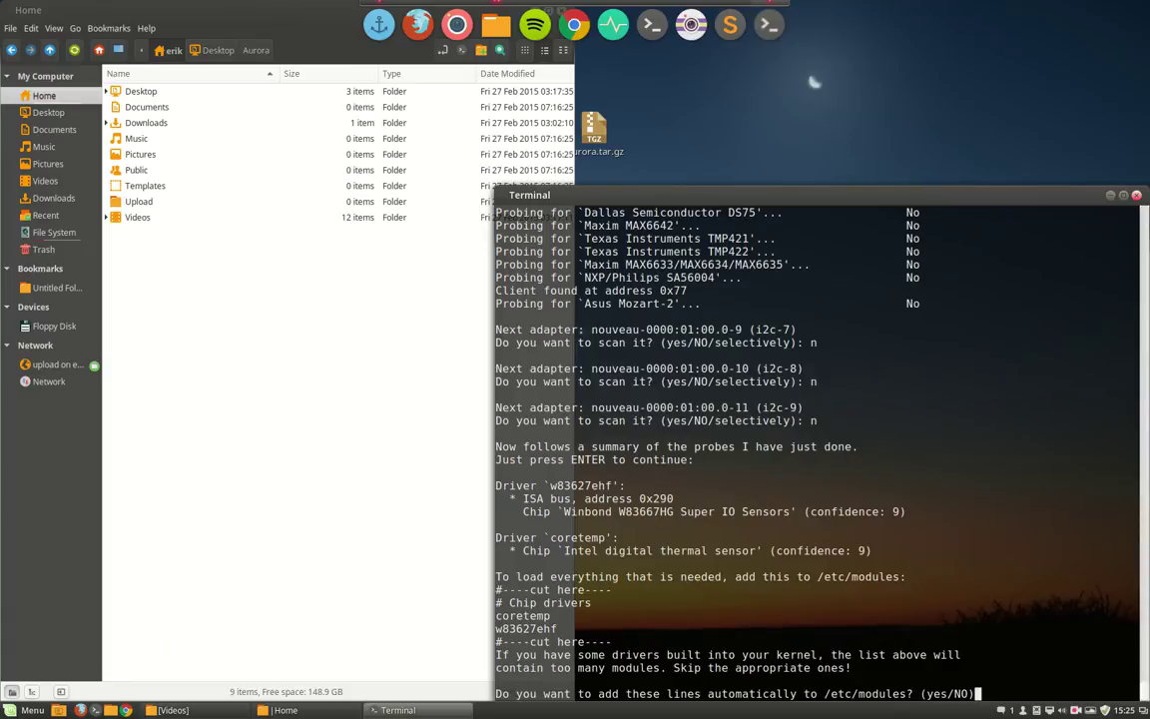
Answer 'y' to add coretemp and w83627ehf to /etc/modules, then close the finished terminal.
{"action": "type", "text": "y"}
{"action": "key", "text": "Return"}
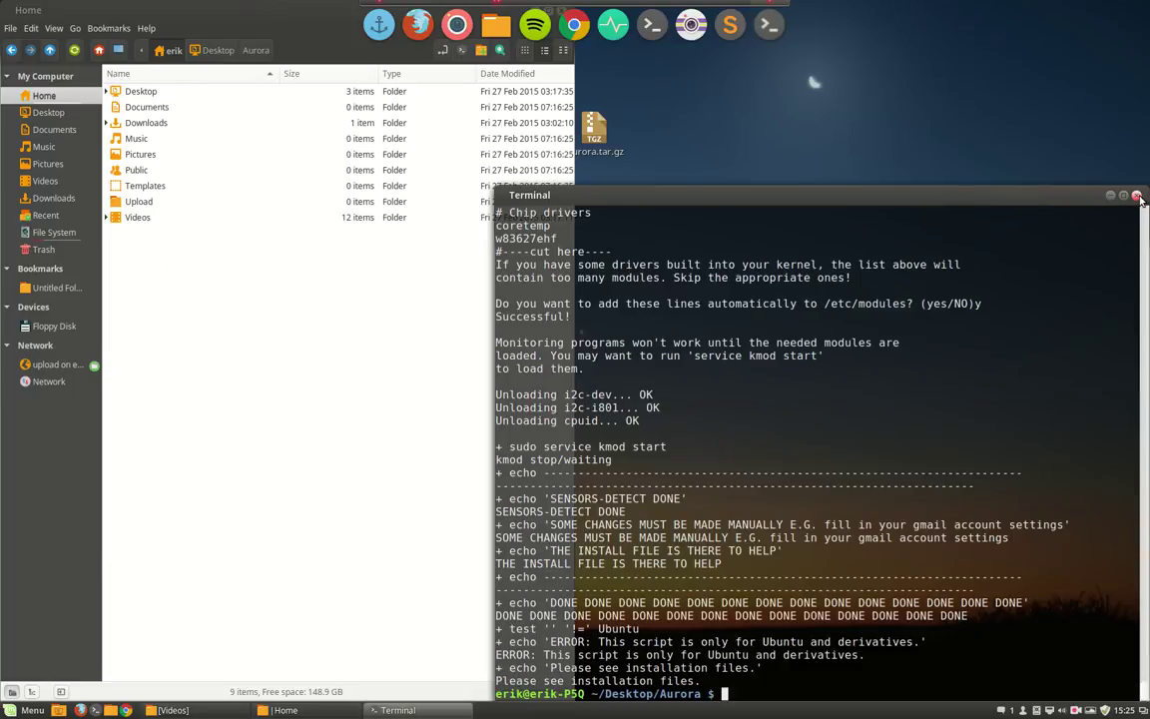
{"action": "key", "text": "alt+F4"}
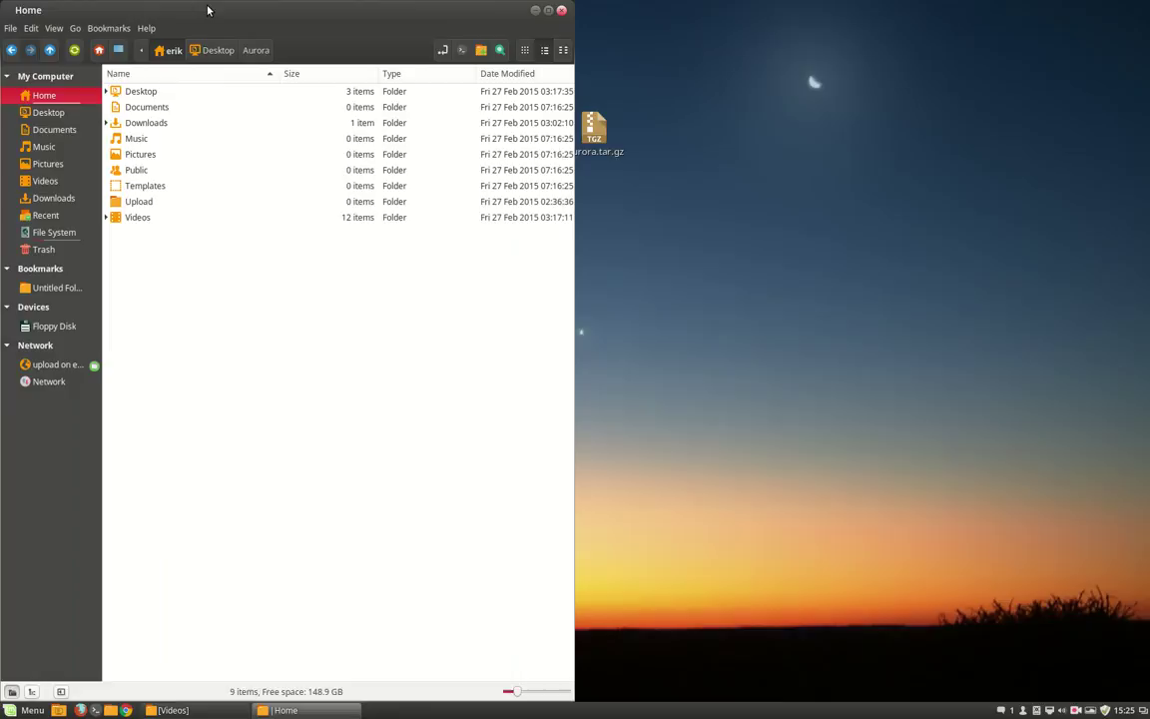
Center the Home window, open the desktop Aurora folder, then close it with Ctrl+W.
{"action": "left_click_drag", "start_coordinate": [208, 10], "coordinate": [663, 150]}
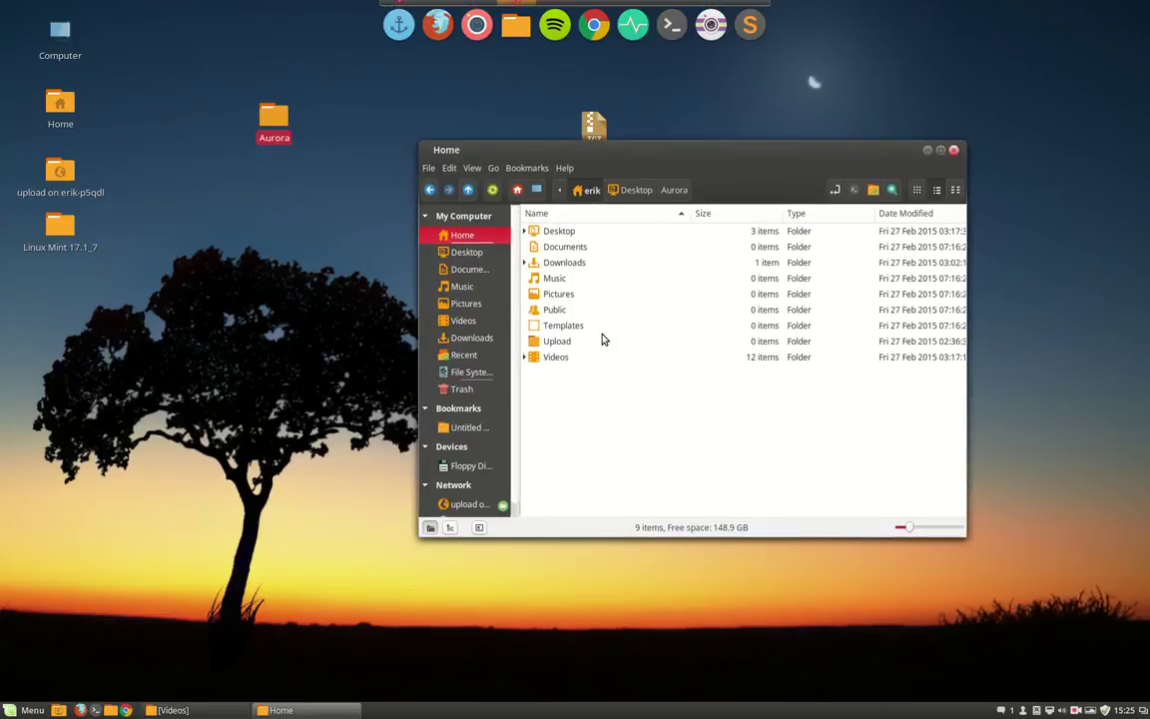
{"action": "left_click", "coordinate": [280, 123]}
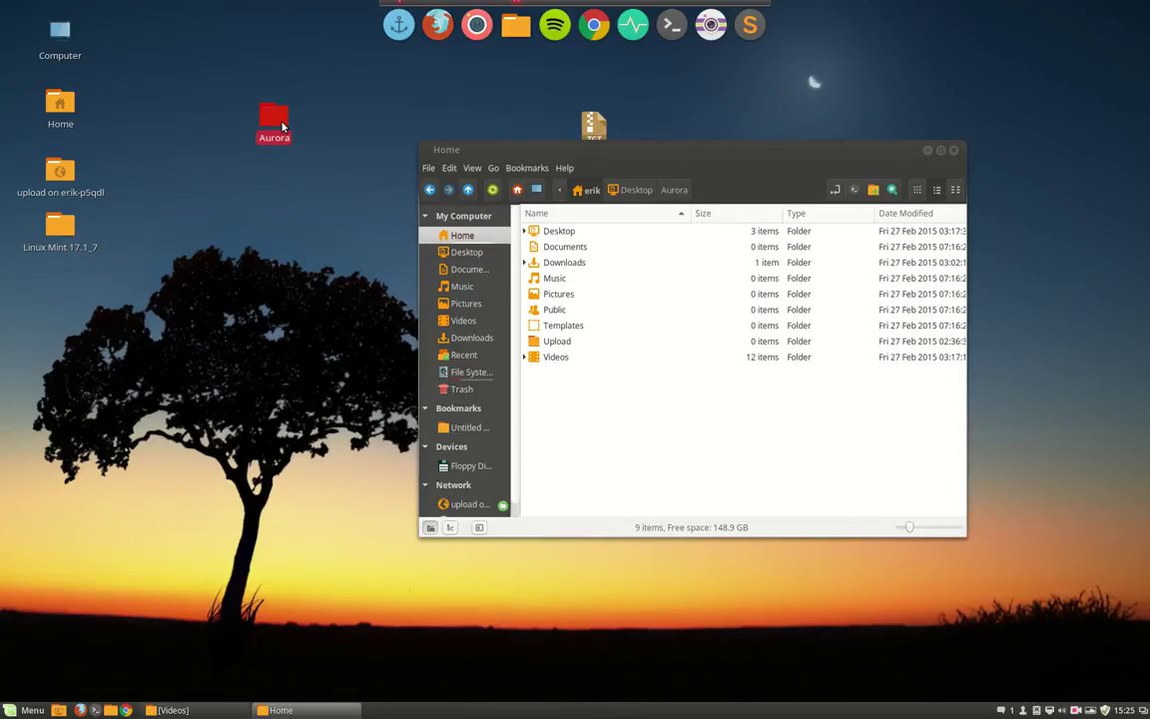
{"action": "double_click", "coordinate": [280, 123]}
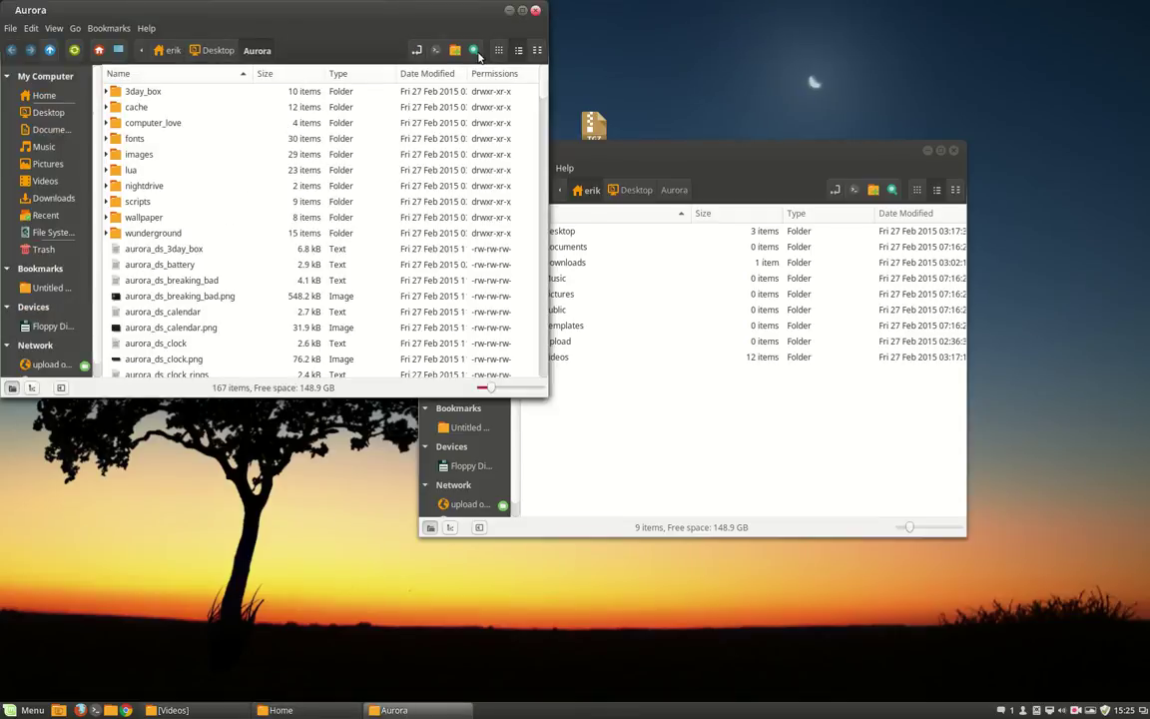
{"action": "left_click_drag", "start_coordinate": [302, 22], "coordinate": [329, 183]}
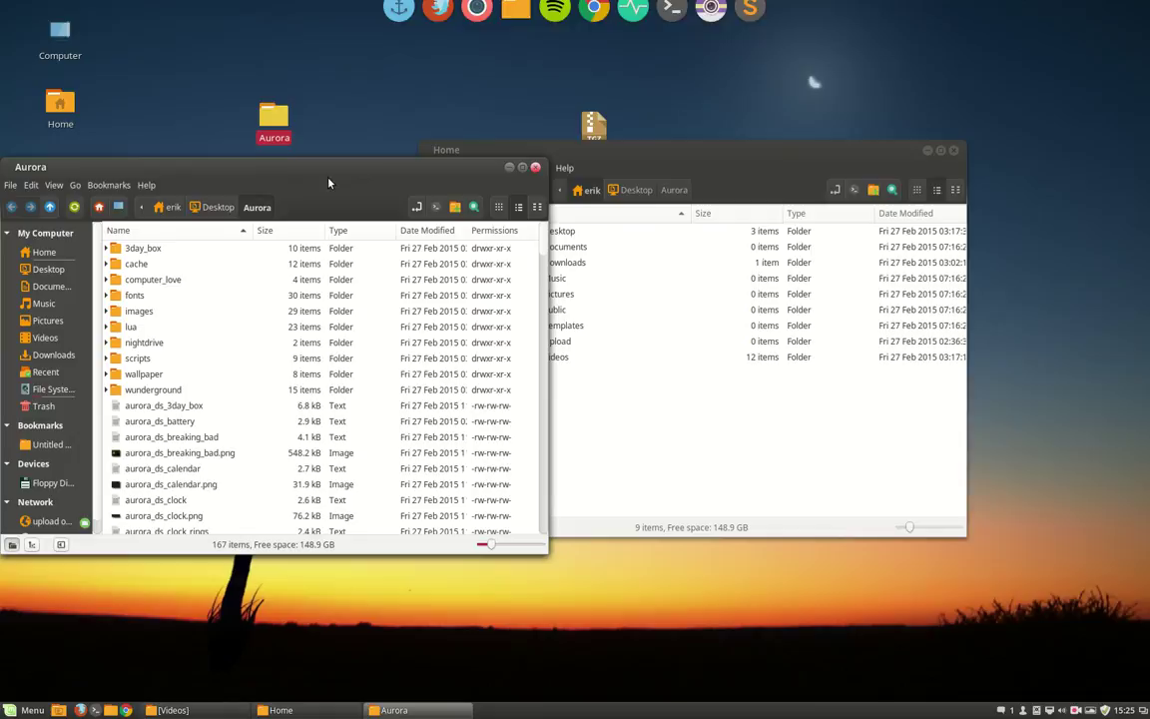
{"action": "key", "text": "ctrl+w"}
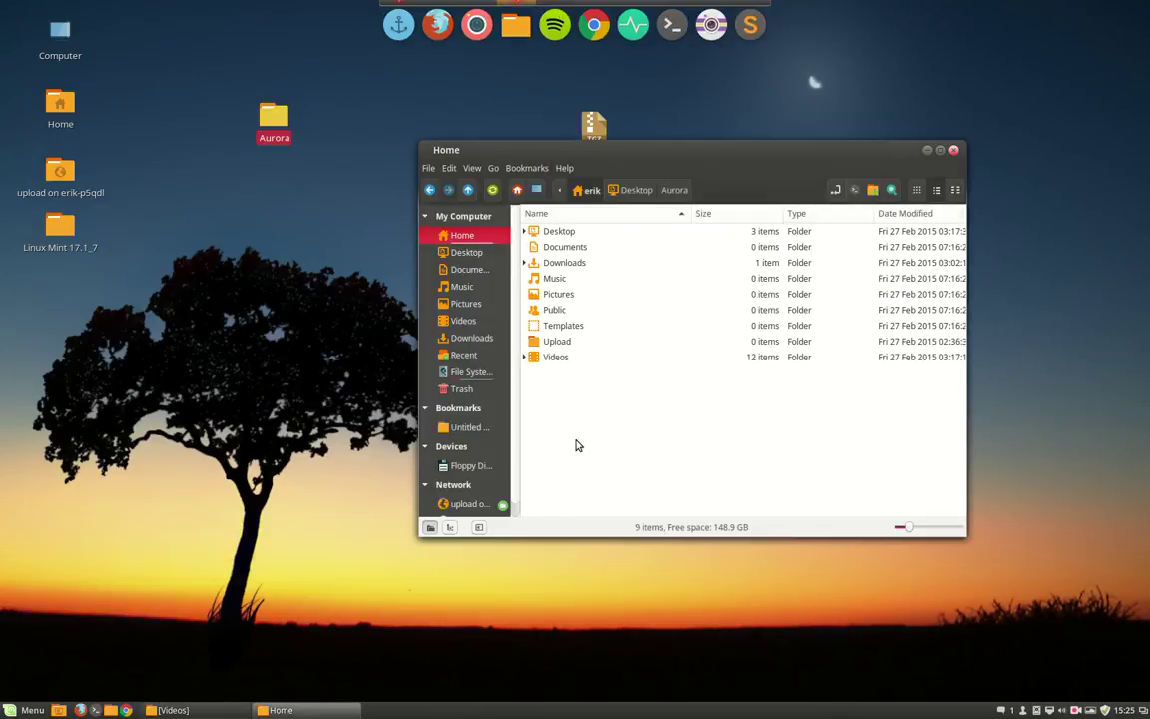
Show hidden files in Home, open .conky, and drag the desktop Aurora folder into it.
{"action": "left_click", "coordinate": [473, 169]}
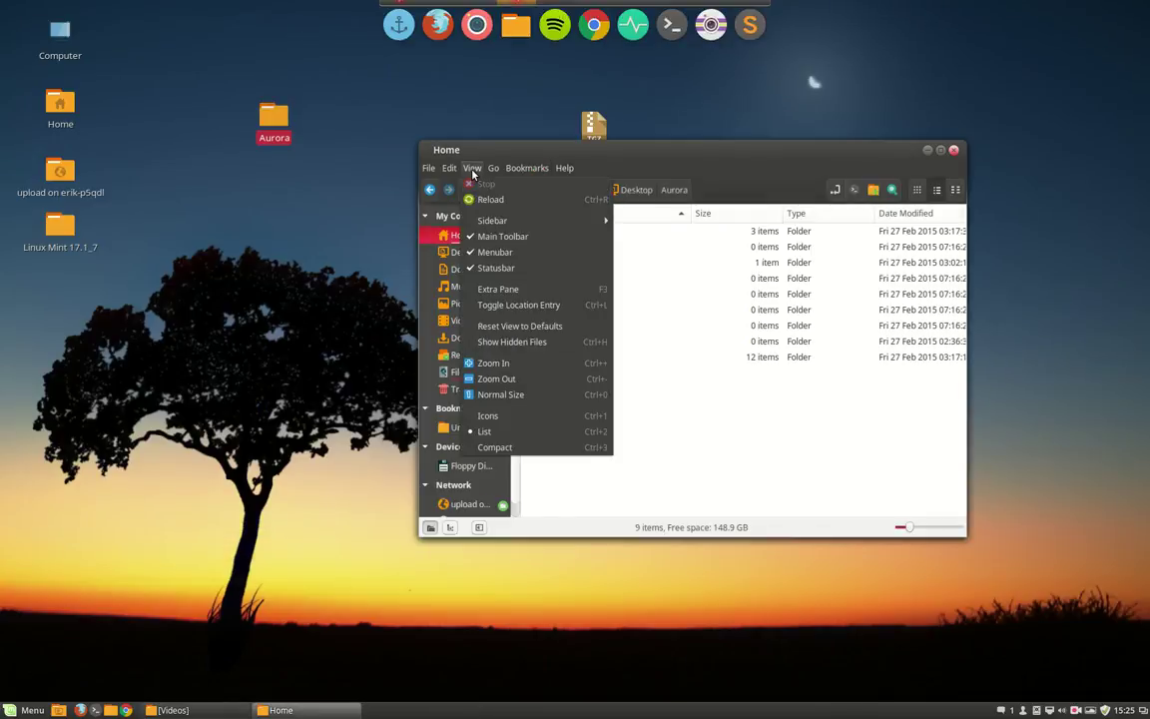
{"action": "left_click", "coordinate": [529, 342]}
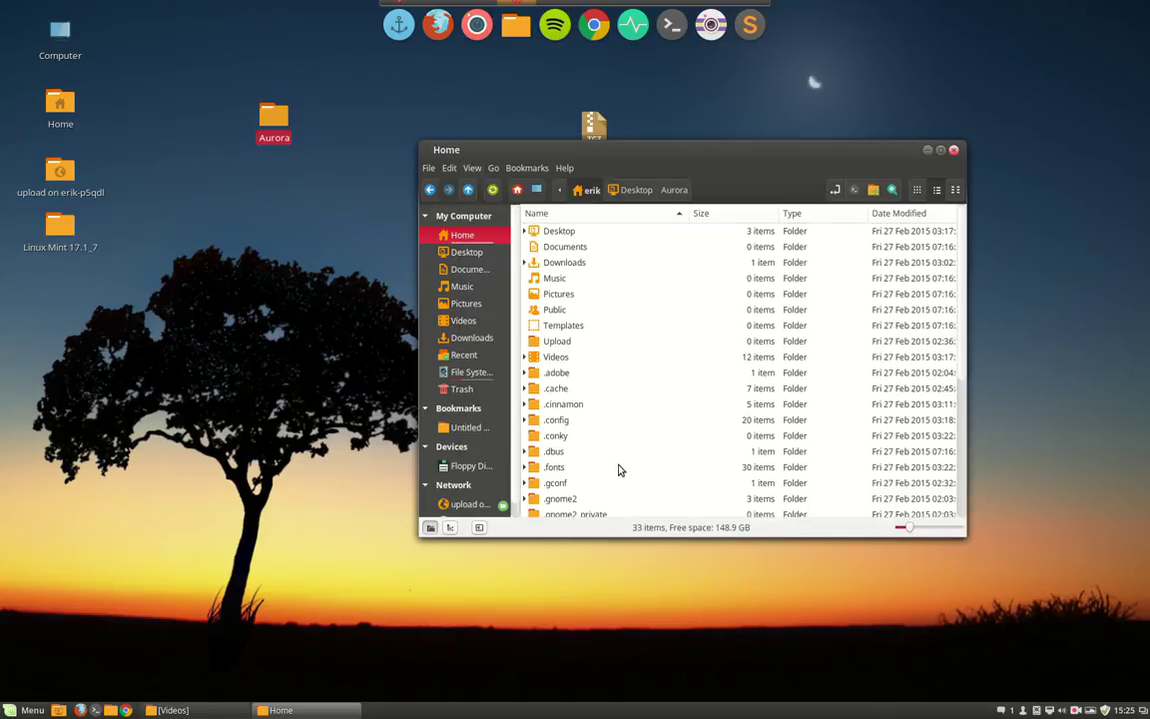
{"action": "scroll", "coordinate": [618, 469], "scroll_direction": "down", "scroll_amount": 1}
{"action": "double_click", "coordinate": [564, 397]}
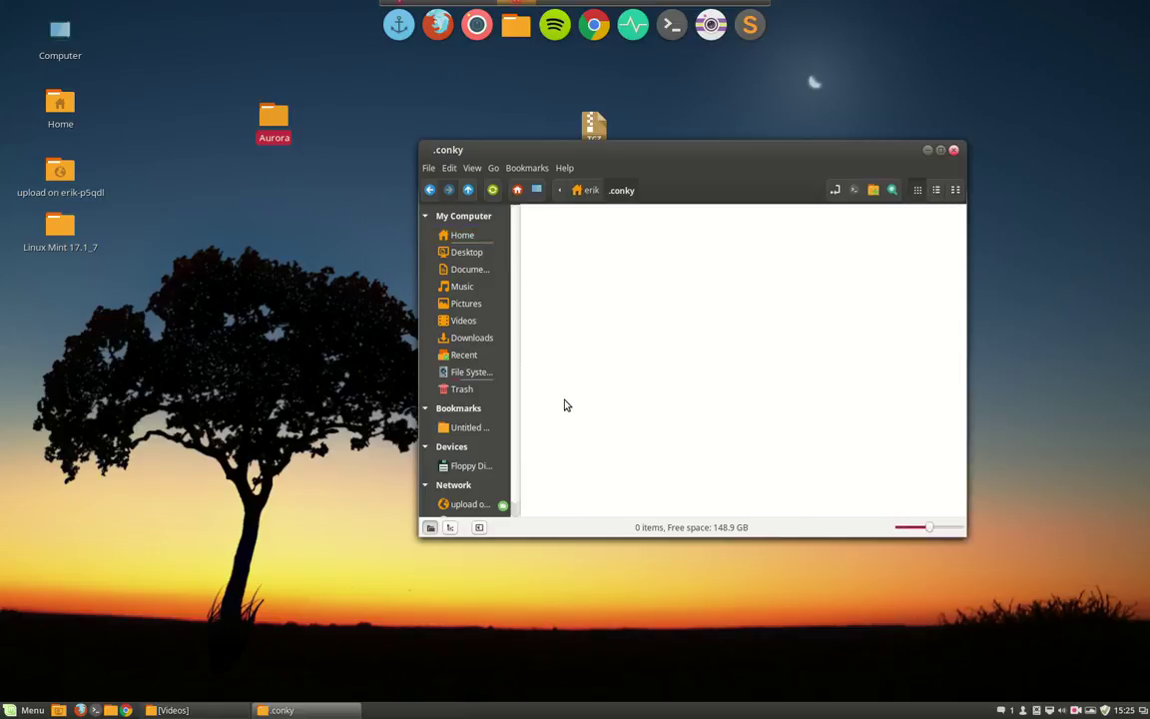
{"action": "left_click_drag", "start_coordinate": [701, 160], "coordinate": [653, 141]}
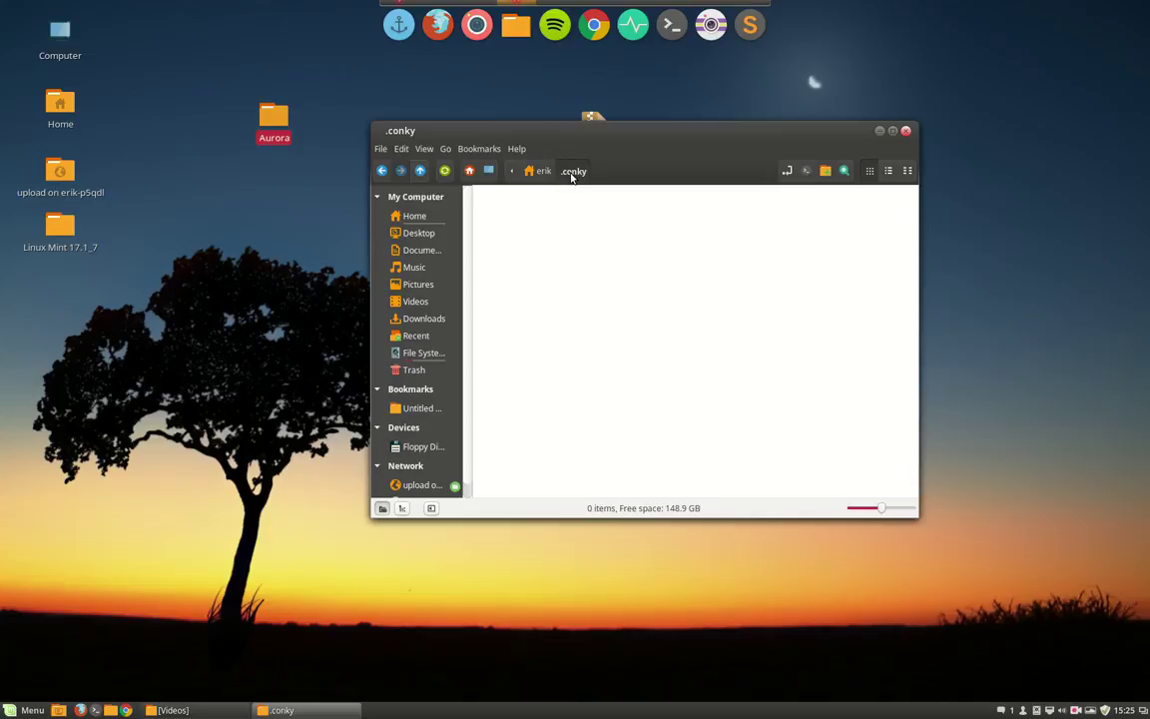
{"action": "left_click_drag", "start_coordinate": [274, 116], "coordinate": [579, 280]}
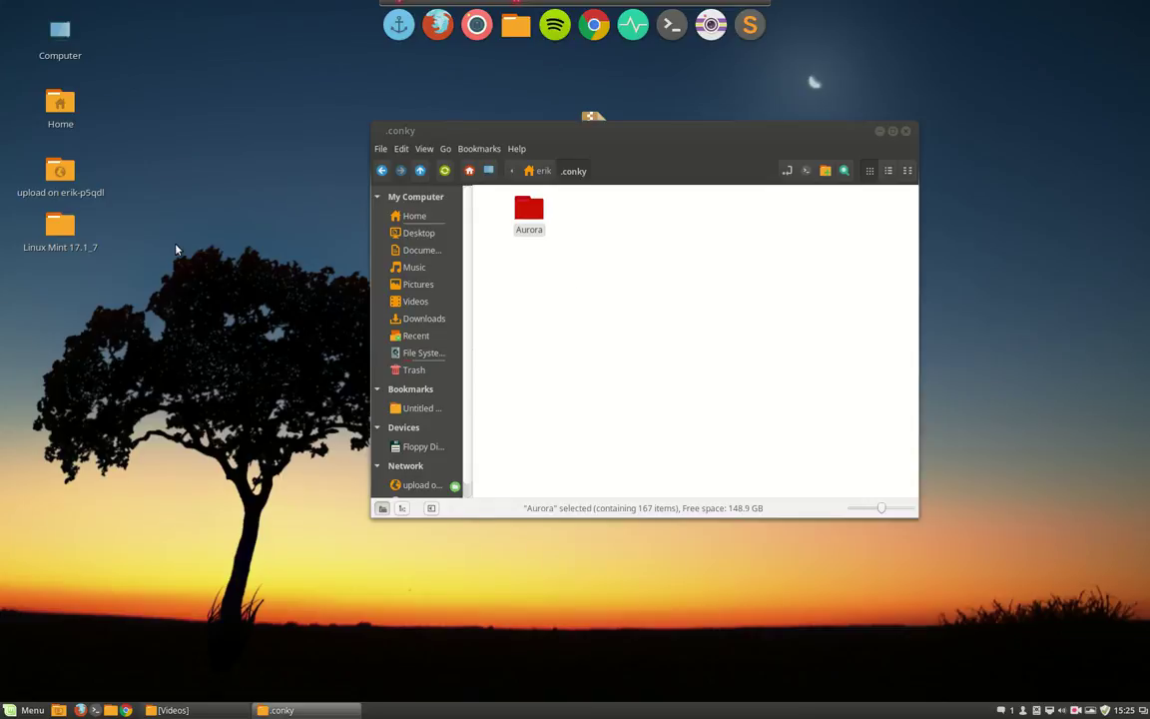
Launch Conky Manager by searching 'conk' in the menu and move its window lower left.
{"action": "left_click", "coordinate": [24, 710]}
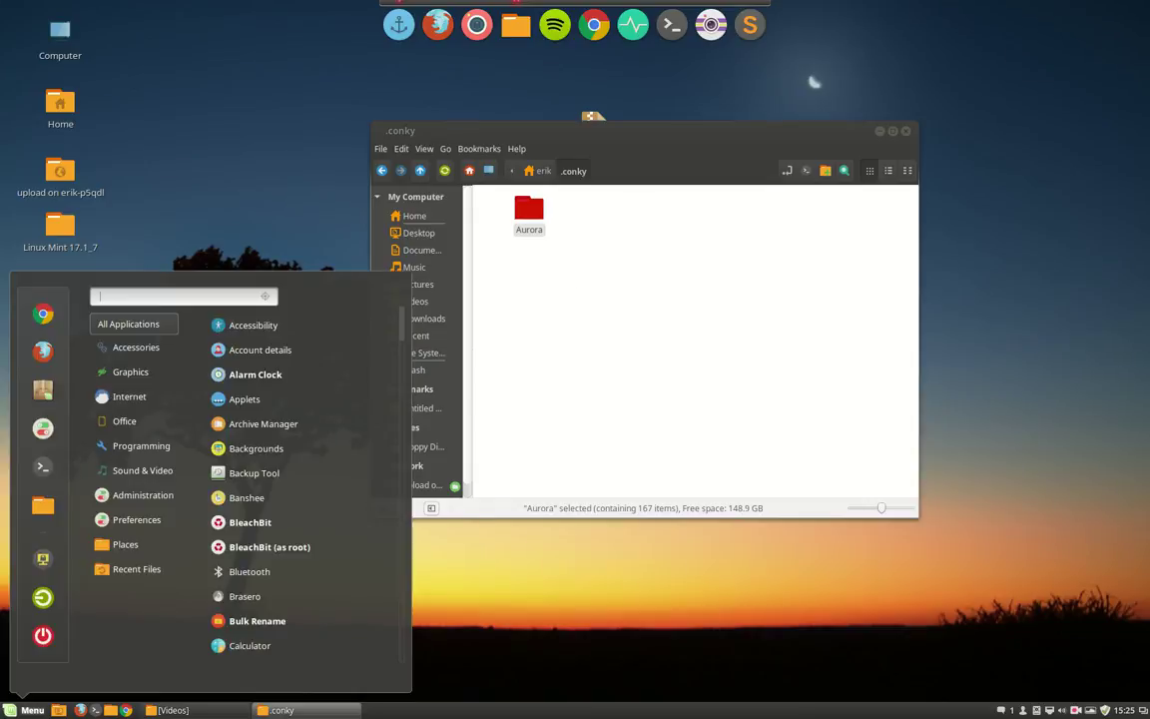
{"action": "type", "text": "conk"}
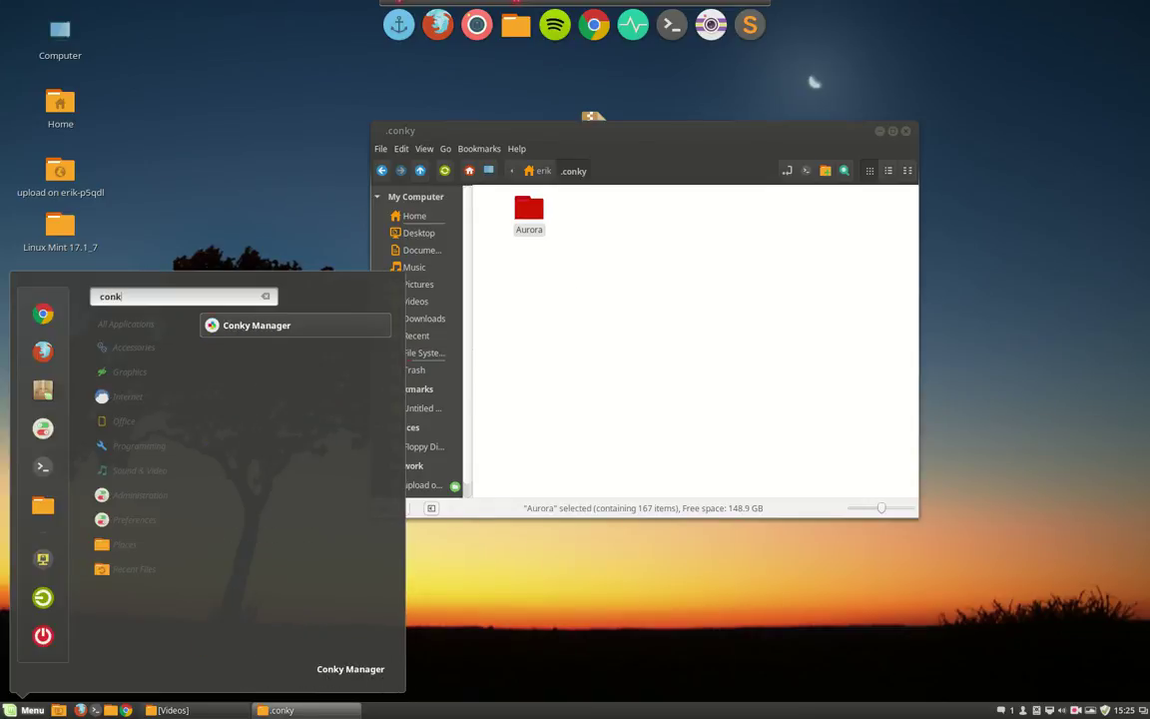
{"action": "left_click", "coordinate": [294, 328]}
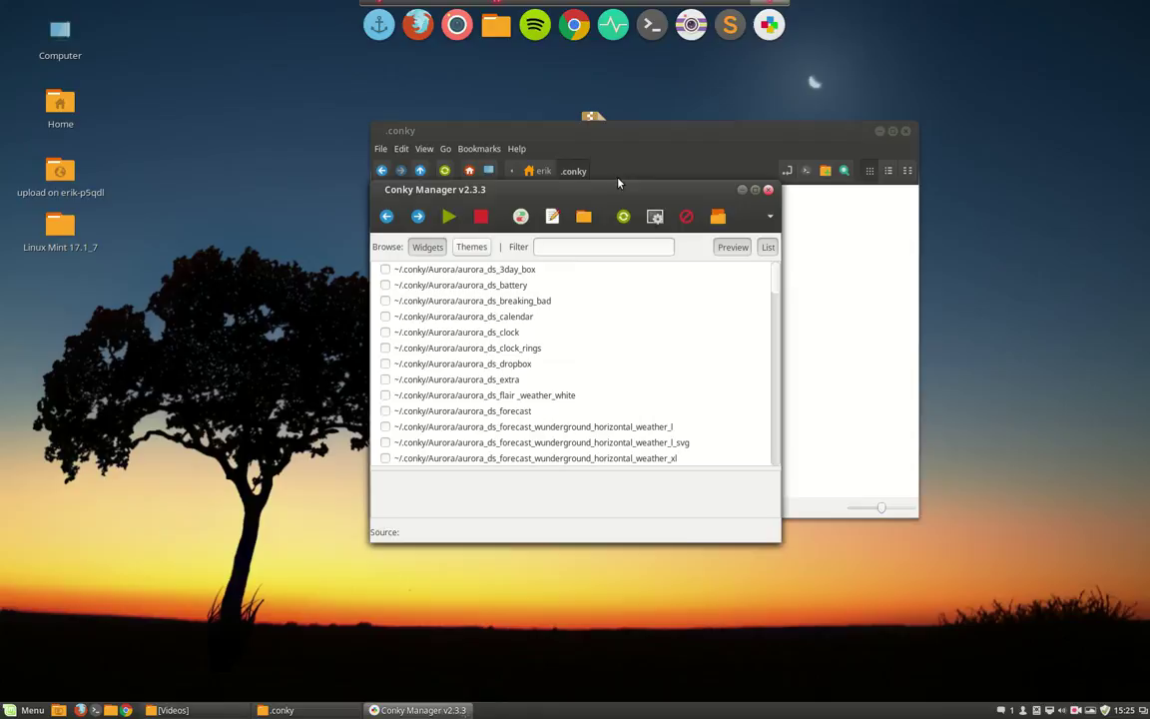
{"action": "left_click_drag", "start_coordinate": [634, 194], "coordinate": [307, 265]}
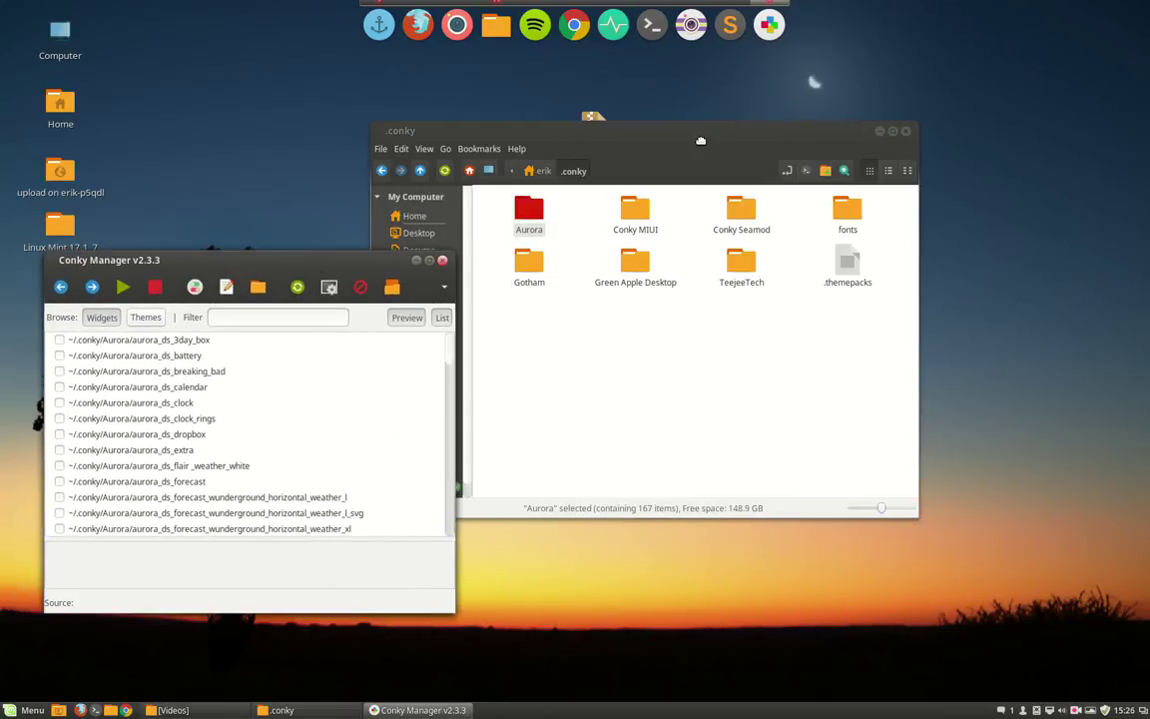
Look through the .conky folders: Gotham, Green Apple Desktop, Conky MIUI, Seamod, TeejeeTech, fonts, Aurora.
{"action": "left_click_drag", "start_coordinate": [701, 141], "coordinate": [868, 160]}
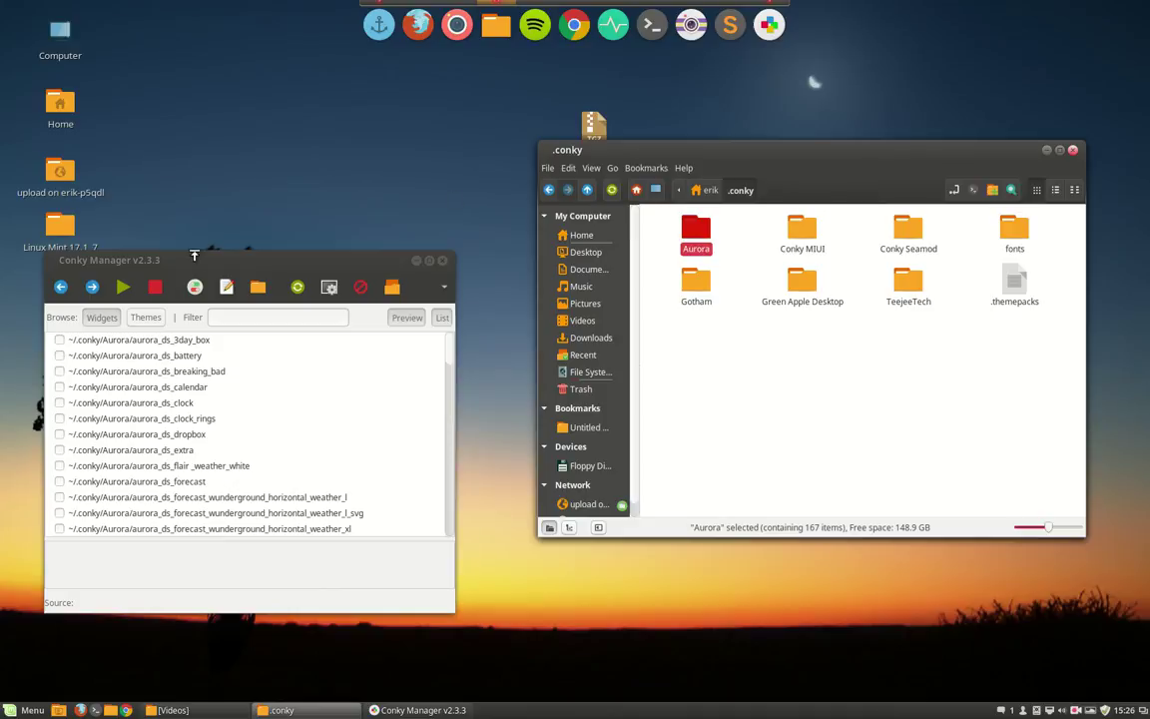
{"action": "left_click", "coordinate": [697, 282]}
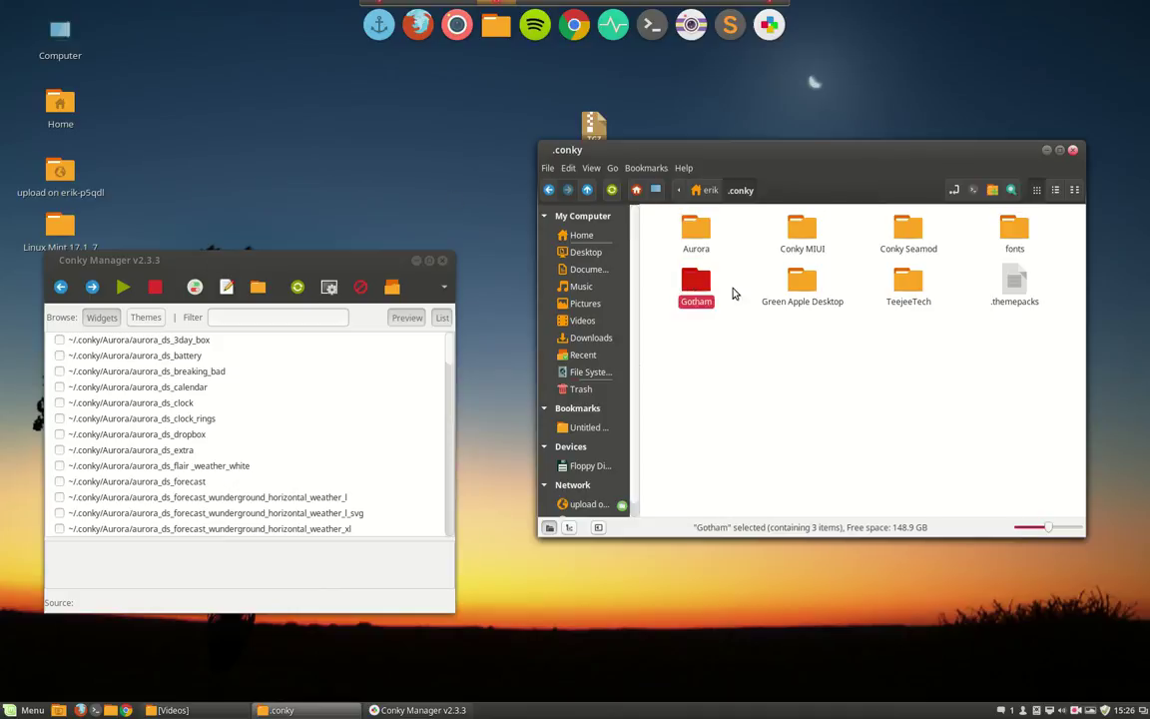
{"action": "left_click", "coordinate": [798, 290]}
{"action": "left_click", "coordinate": [803, 231]}
{"action": "left_click", "coordinate": [907, 232]}
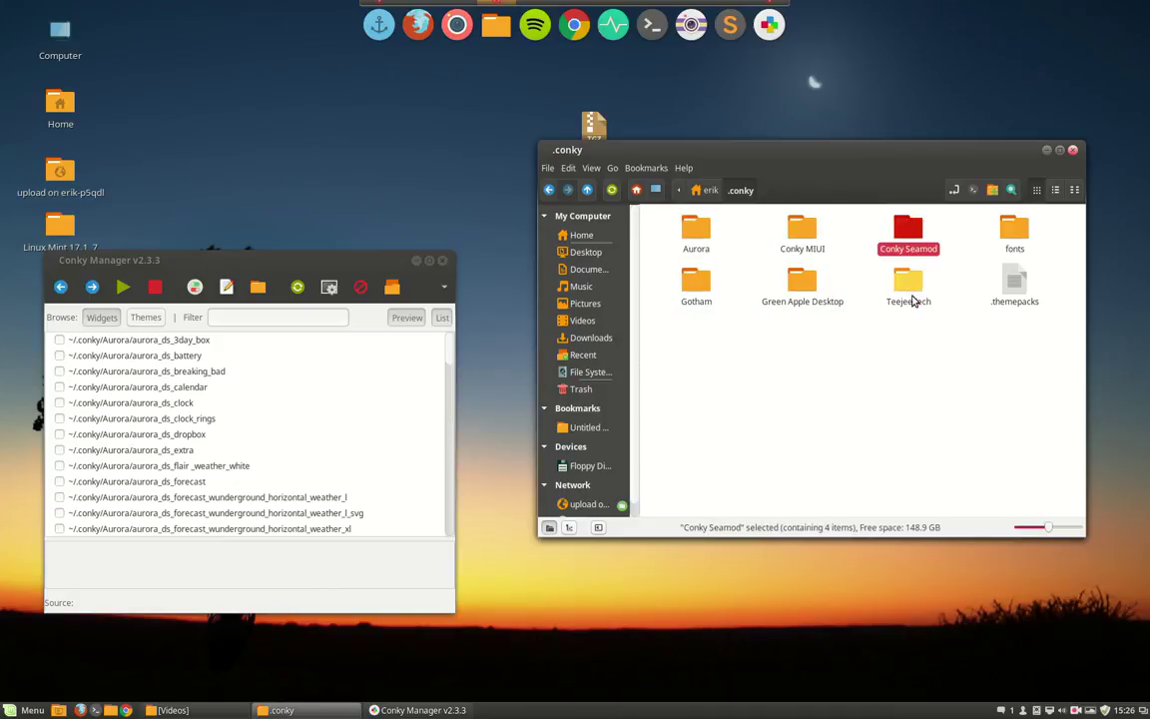
{"action": "left_click", "coordinate": [909, 285]}
{"action": "left_click", "coordinate": [1014, 232]}
{"action": "left_click", "coordinate": [696, 232]}
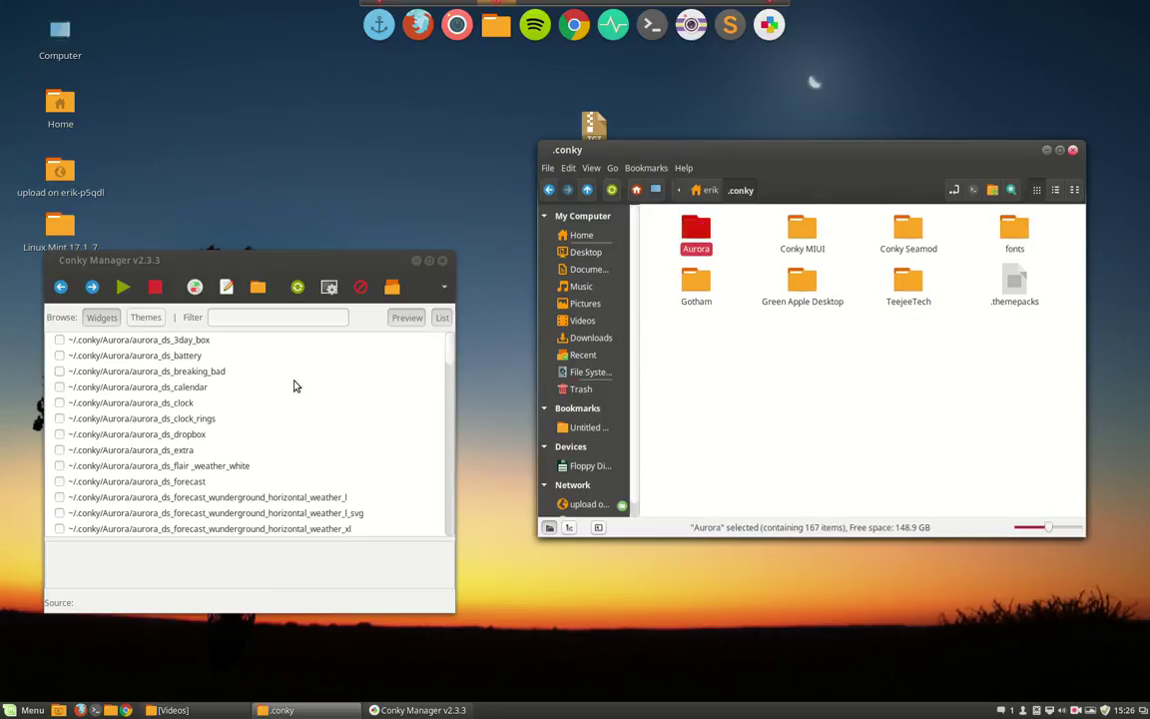
{"action": "scroll", "coordinate": [150, 449], "scroll_direction": "down", "scroll_amount": 10}
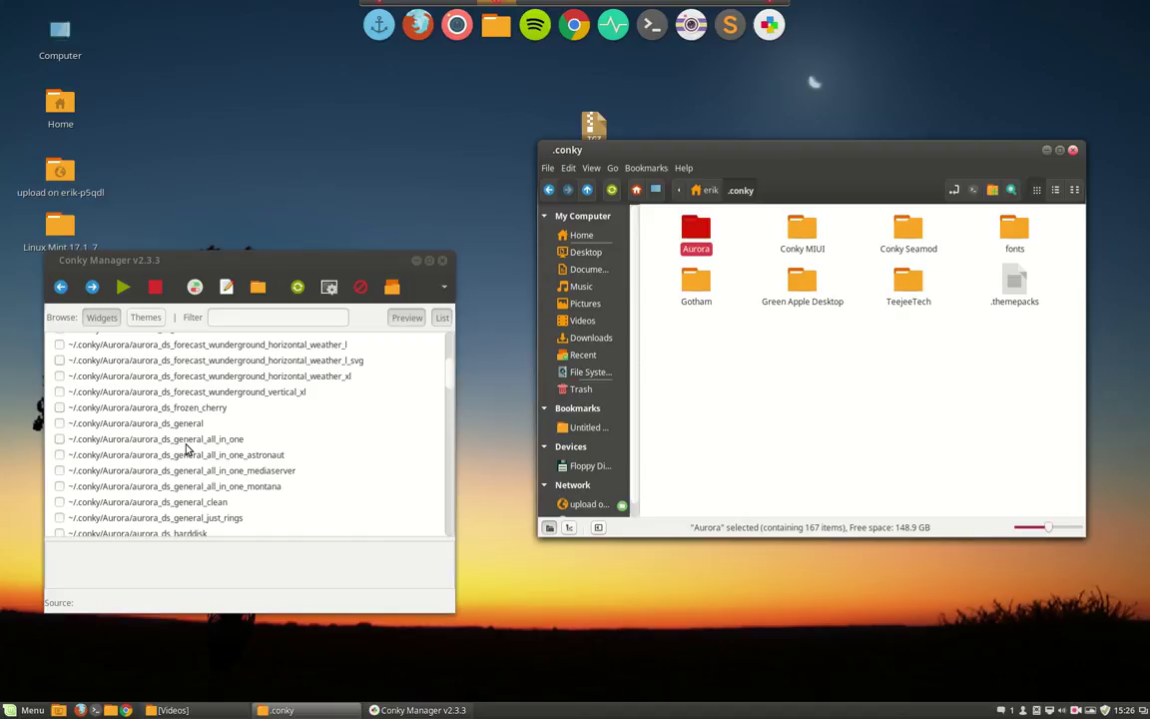
{"action": "scroll", "coordinate": [100, 477], "scroll_direction": "up", "scroll_amount": 10}
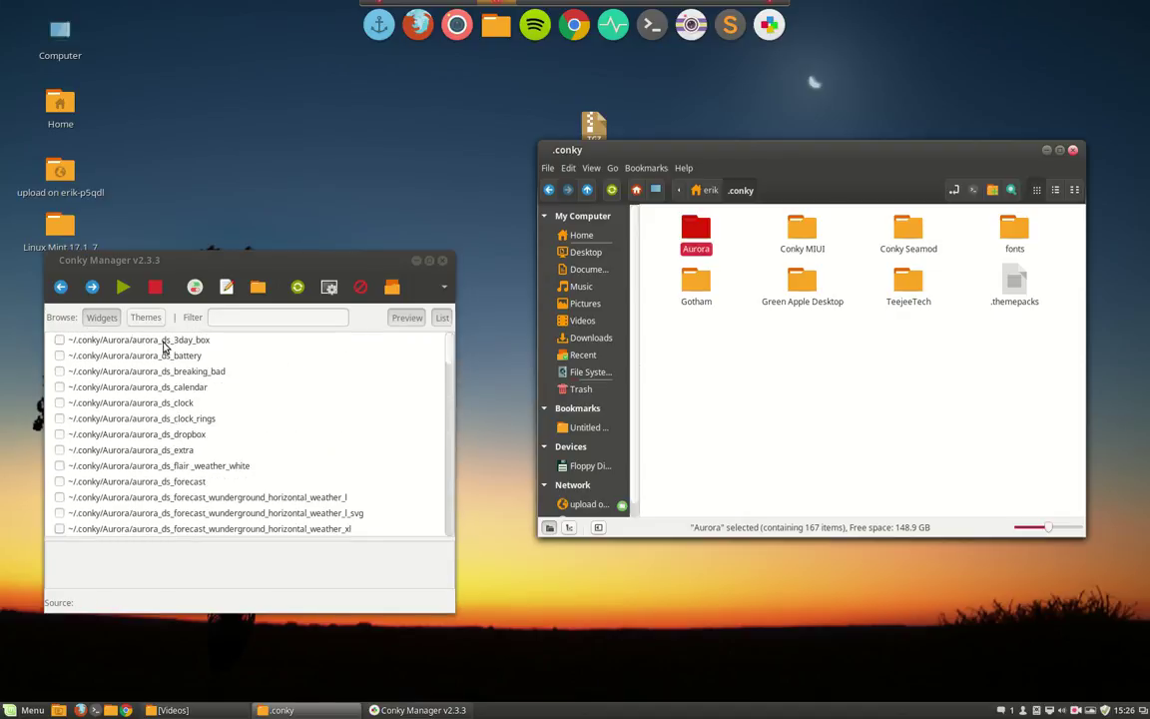
Scroll Conky Manager's widget list, previewing Green Apple Desktop Gotham and TeejeeTech Process Panel.
{"action": "left_click", "coordinate": [165, 344]}
{"action": "scroll", "coordinate": [164, 430], "scroll_direction": "down", "scroll_amount": 5}
{"action": "scroll", "coordinate": [162, 541], "scroll_direction": "down", "scroll_amount": 10}
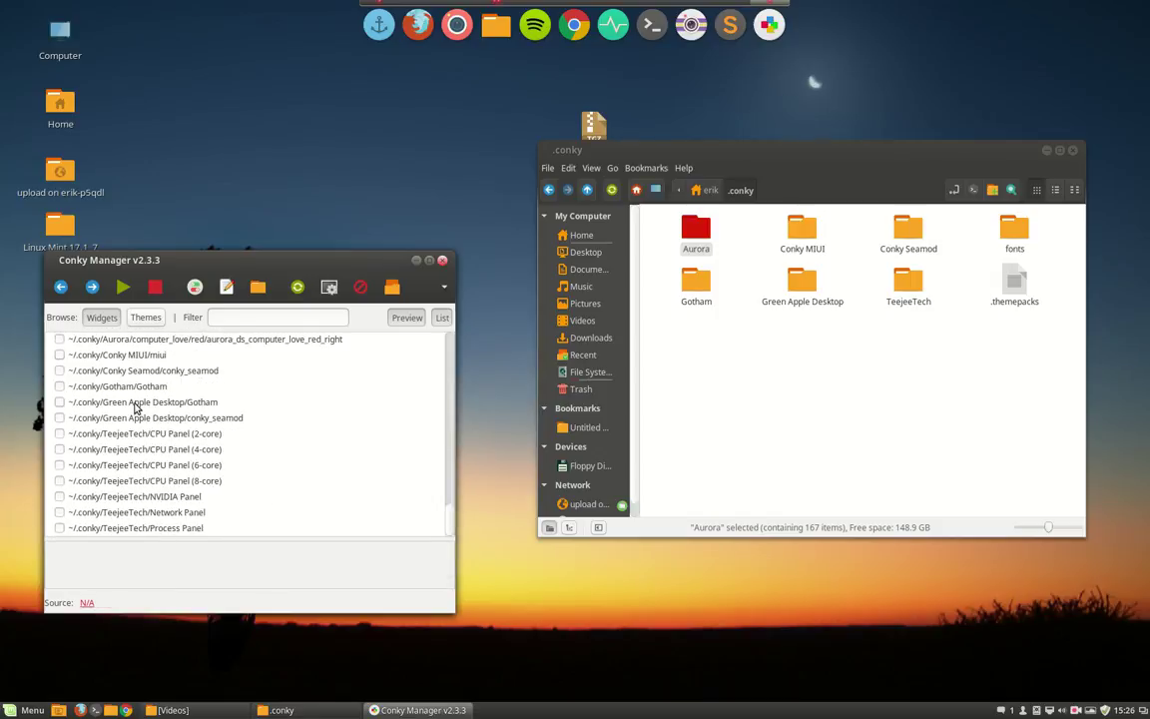
{"action": "left_click", "coordinate": [138, 402]}
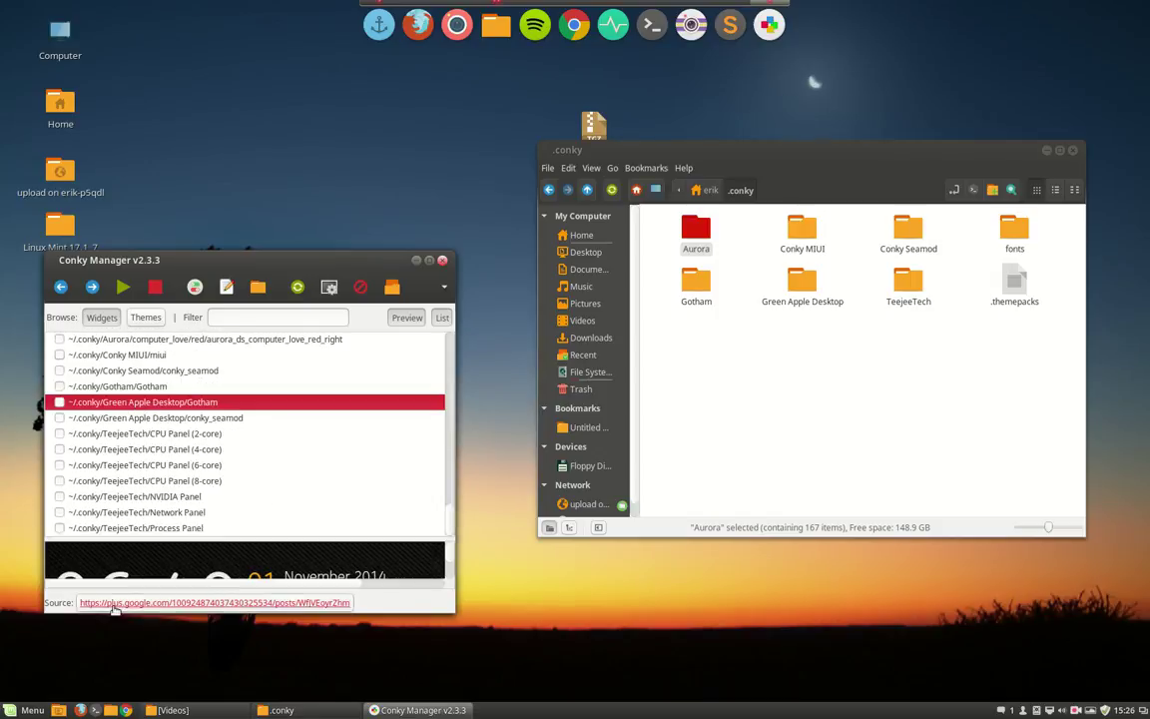
{"action": "left_click", "coordinate": [152, 527]}
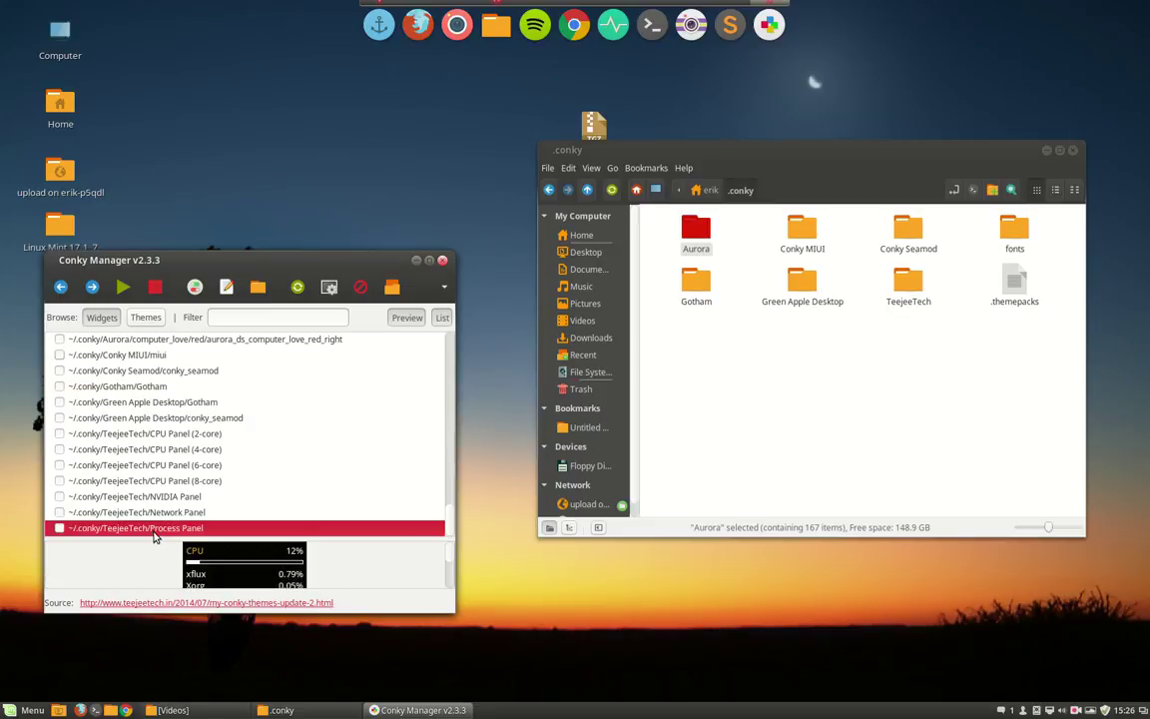
{"action": "scroll", "coordinate": [140, 509], "scroll_direction": "up", "scroll_amount": 5}
{"action": "scroll", "coordinate": [140, 512], "scroll_direction": "up", "scroll_amount": 10}
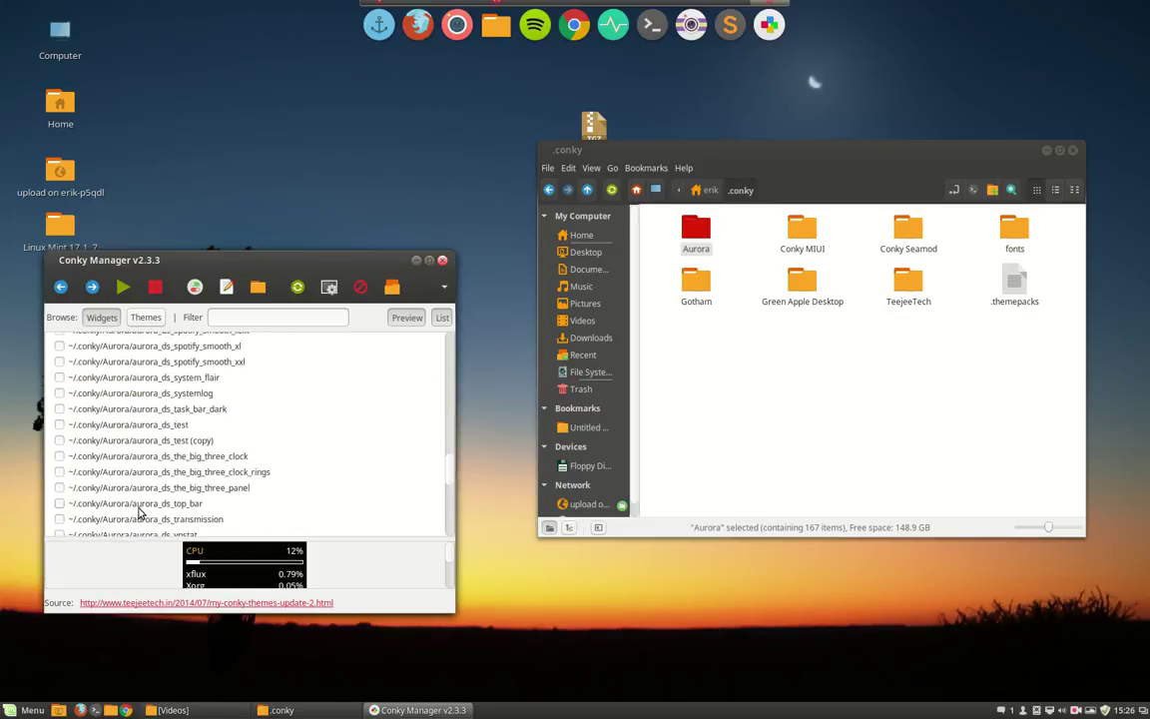
{"action": "scroll", "coordinate": [140, 512], "scroll_direction": "up", "scroll_amount": 10}
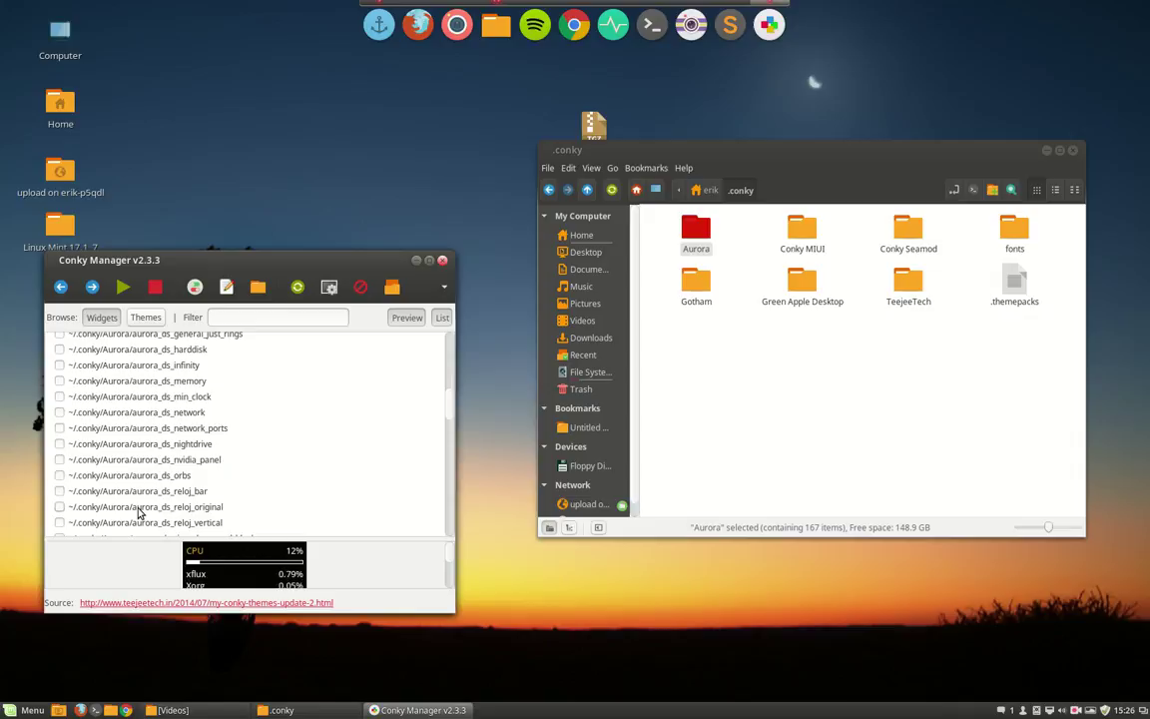
{"action": "scroll", "coordinate": [139, 513], "scroll_direction": "down", "scroll_amount": 3}
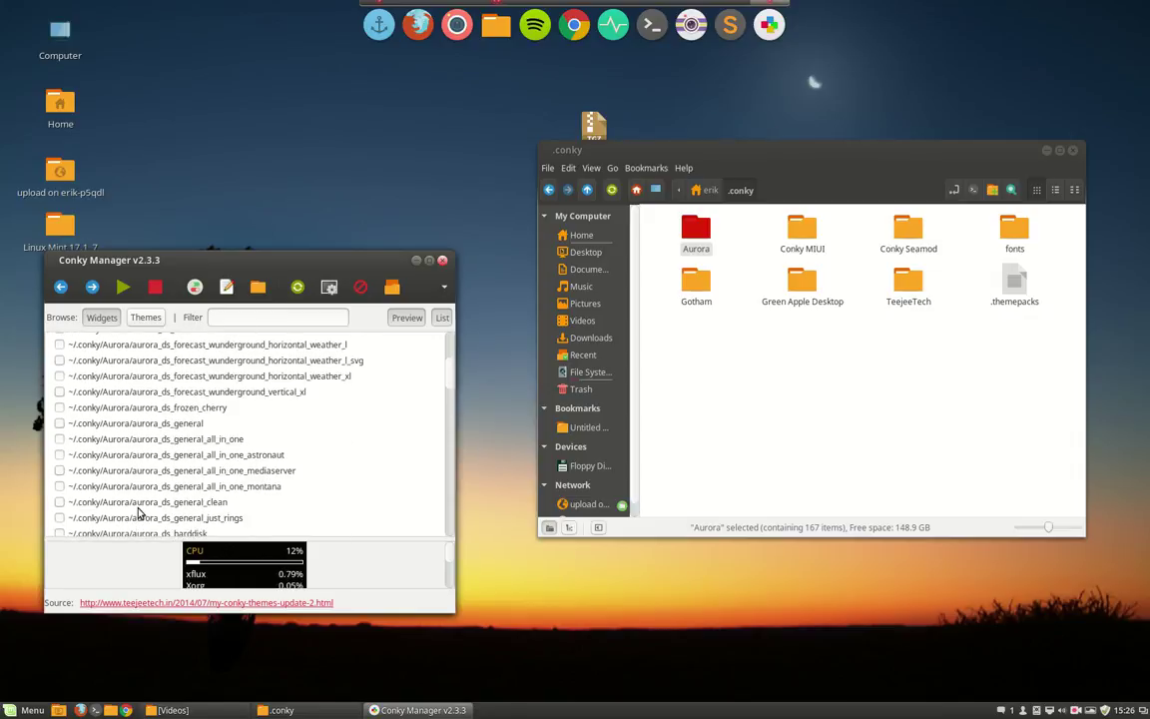
{"action": "scroll", "coordinate": [140, 513], "scroll_direction": "down", "scroll_amount": 1}
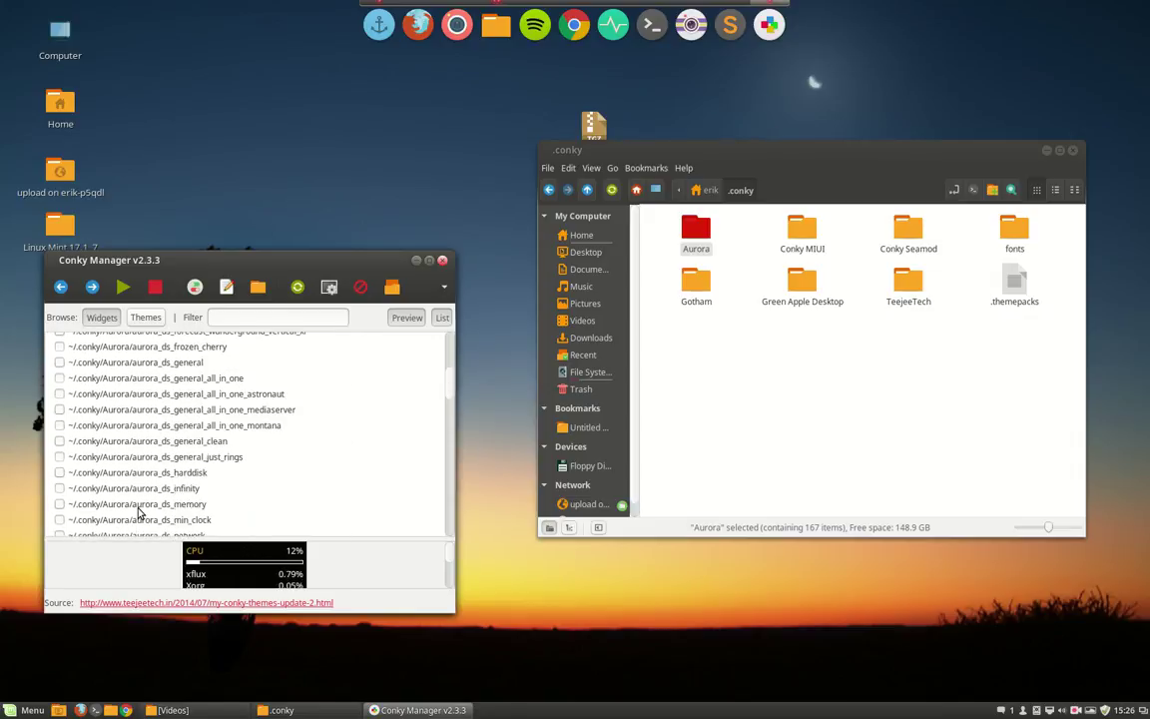
Start the aurora_ds_general_all_in_one_montana widget and close the .conky folder window.
{"action": "left_click", "coordinate": [66, 426]}
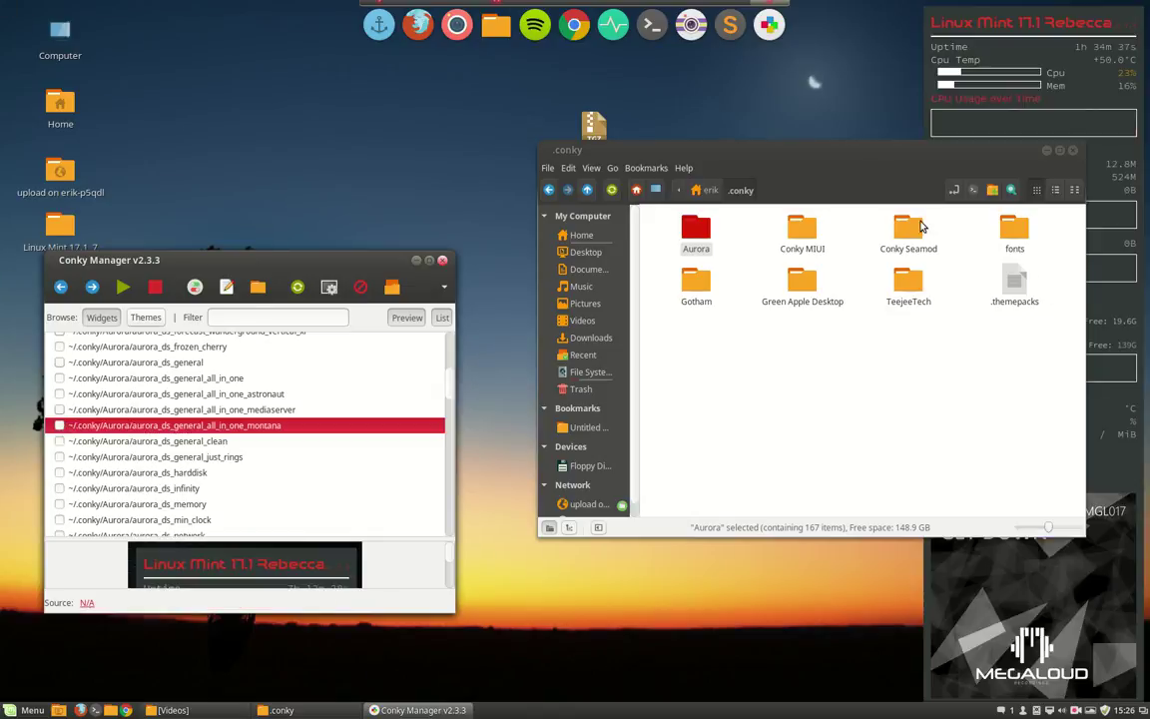
{"action": "left_click_drag", "start_coordinate": [923, 149], "coordinate": [570, 122]}
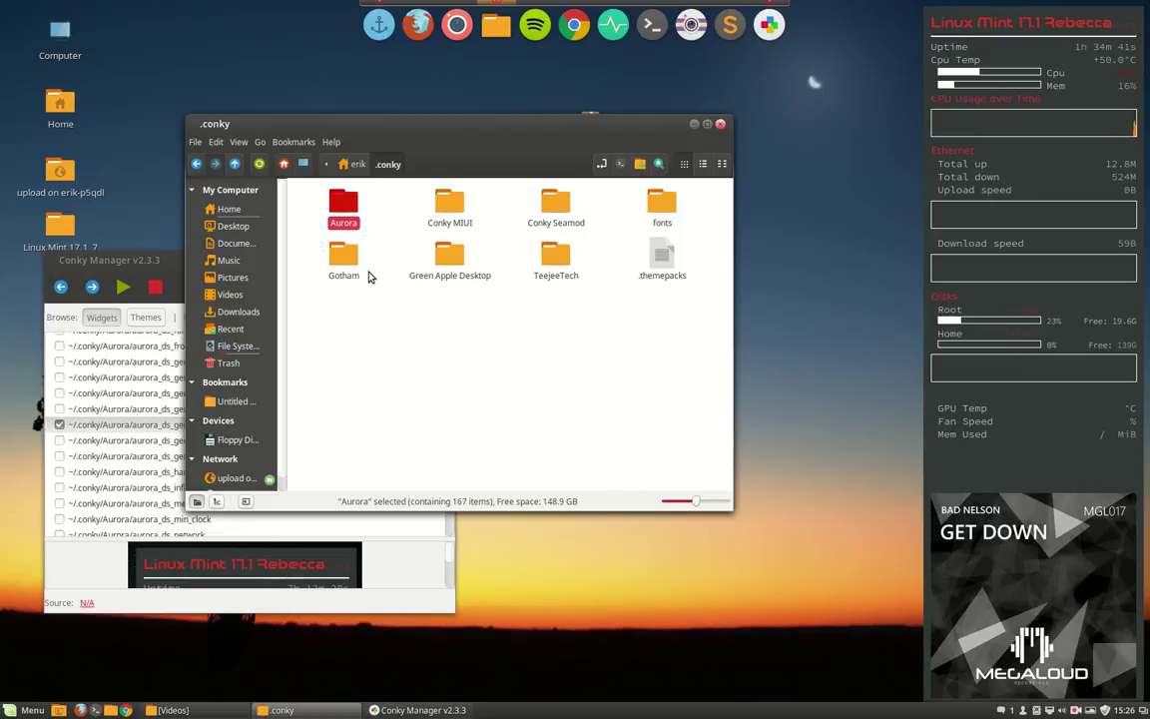
{"action": "left_click", "coordinate": [720, 123]}
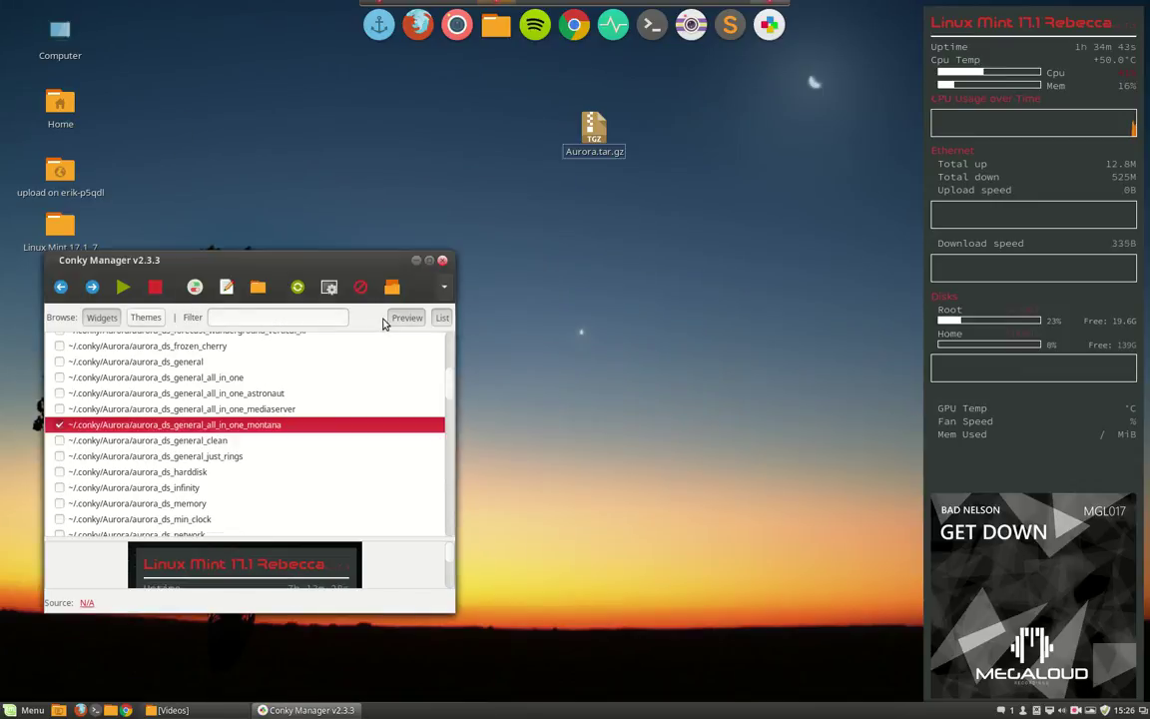
Apply theme_aurora_montana.cmtheme from the Themes list and minimise Conky Manager.
{"action": "left_click", "coordinate": [146, 318]}
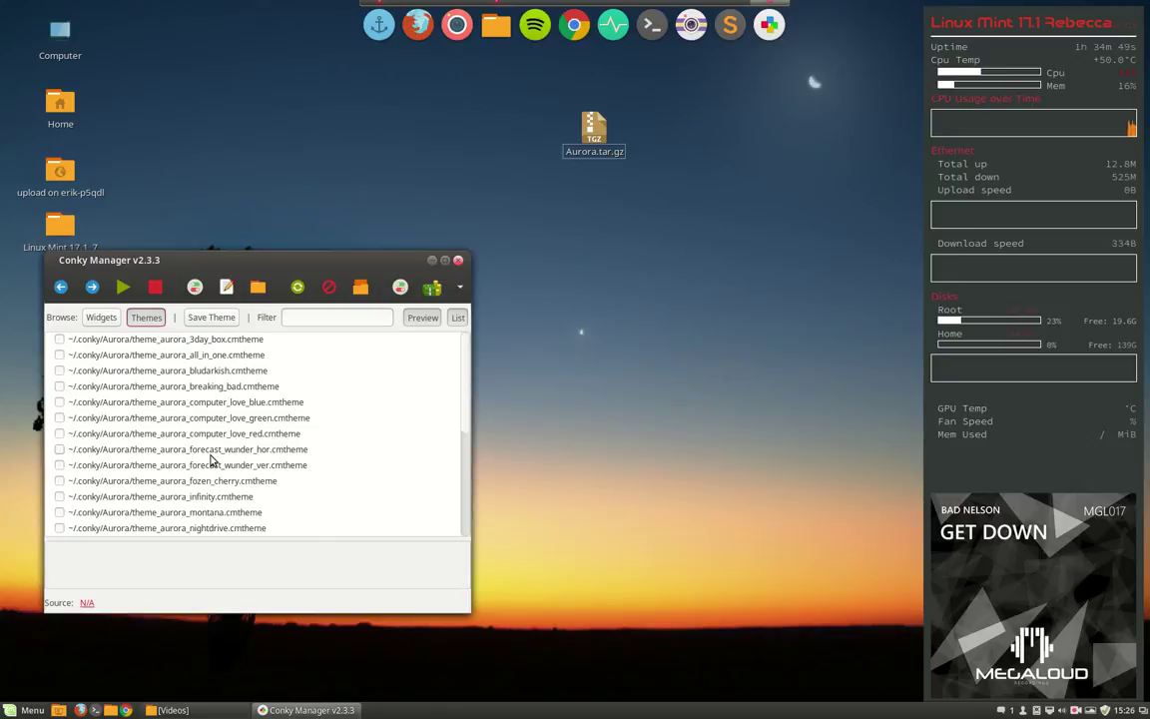
{"action": "left_click", "coordinate": [58, 512]}
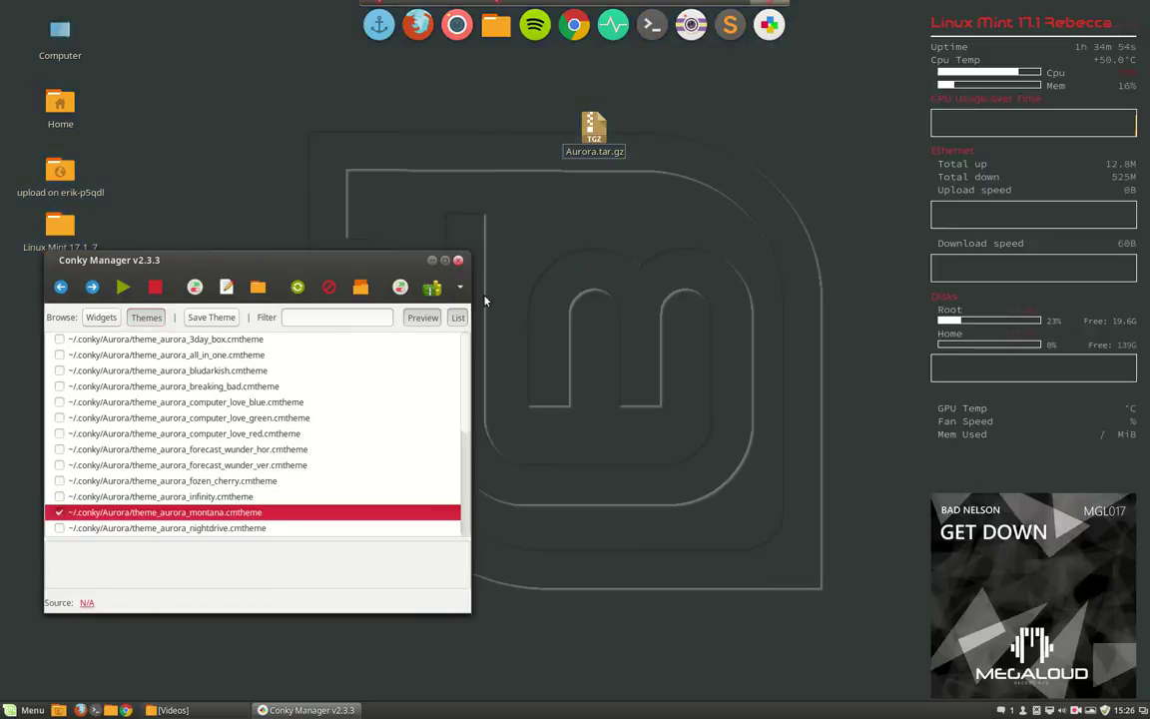
{"action": "left_click", "coordinate": [432, 260]}
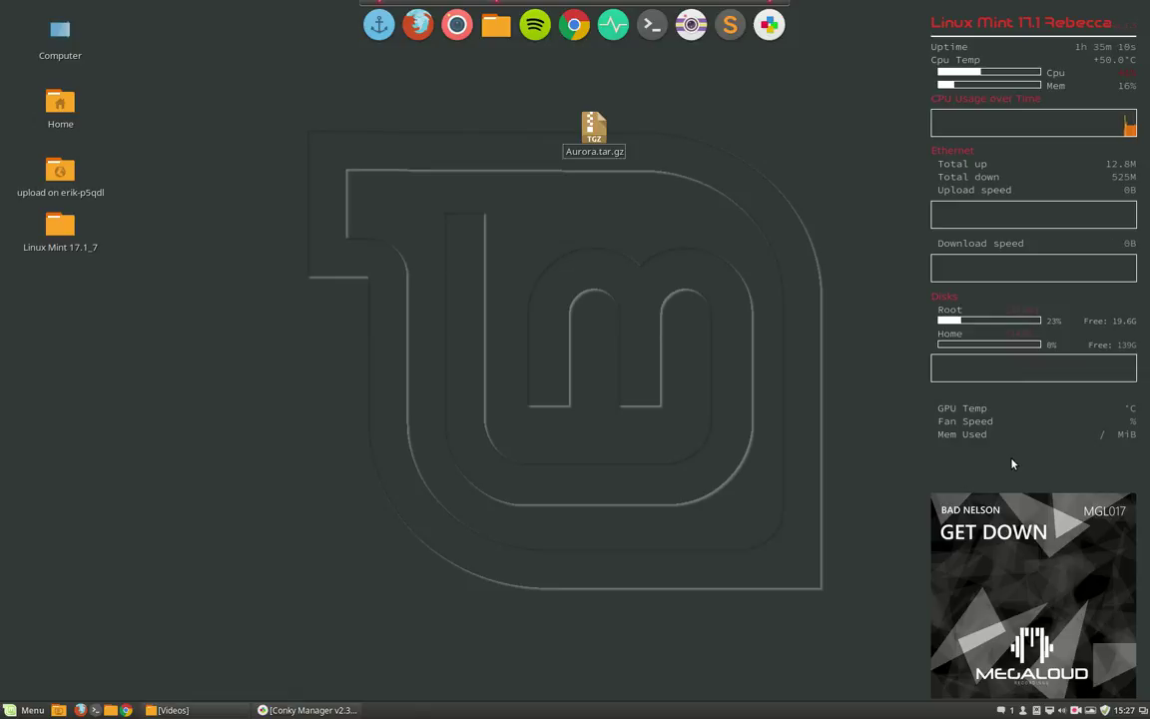
Launch Driver Manager by searching 'driver' in the menu and entering the account password.
{"action": "left_click", "coordinate": [12, 710]}
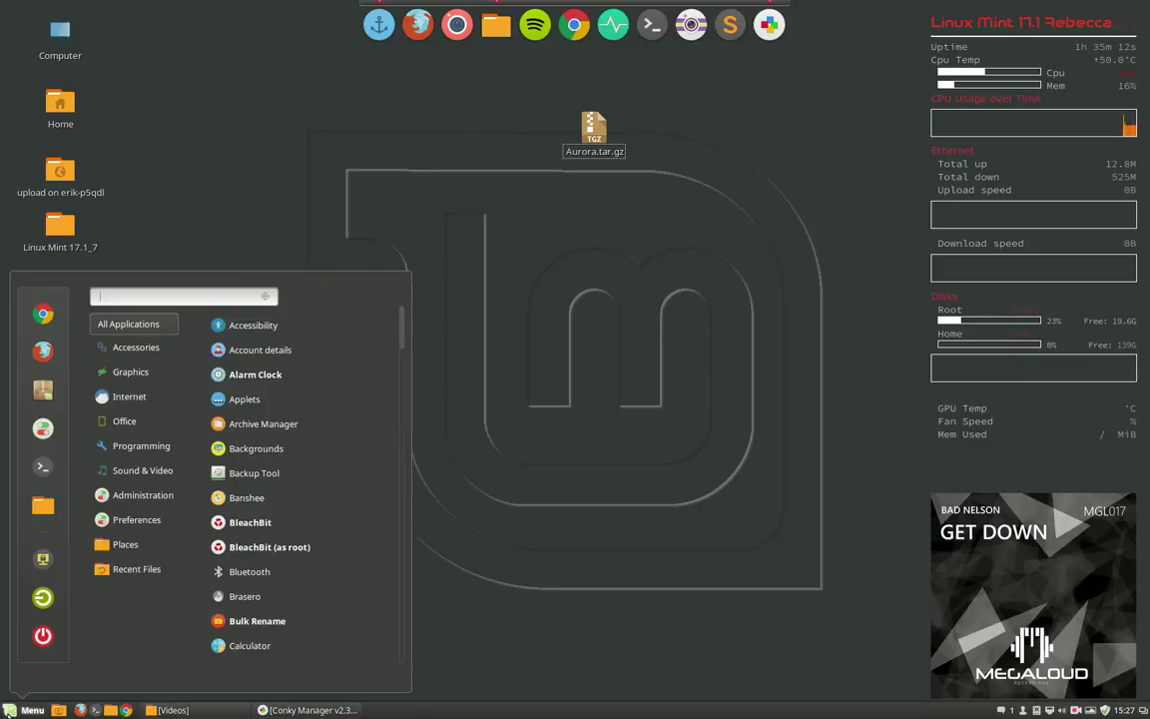
{"action": "type", "text": "d"}
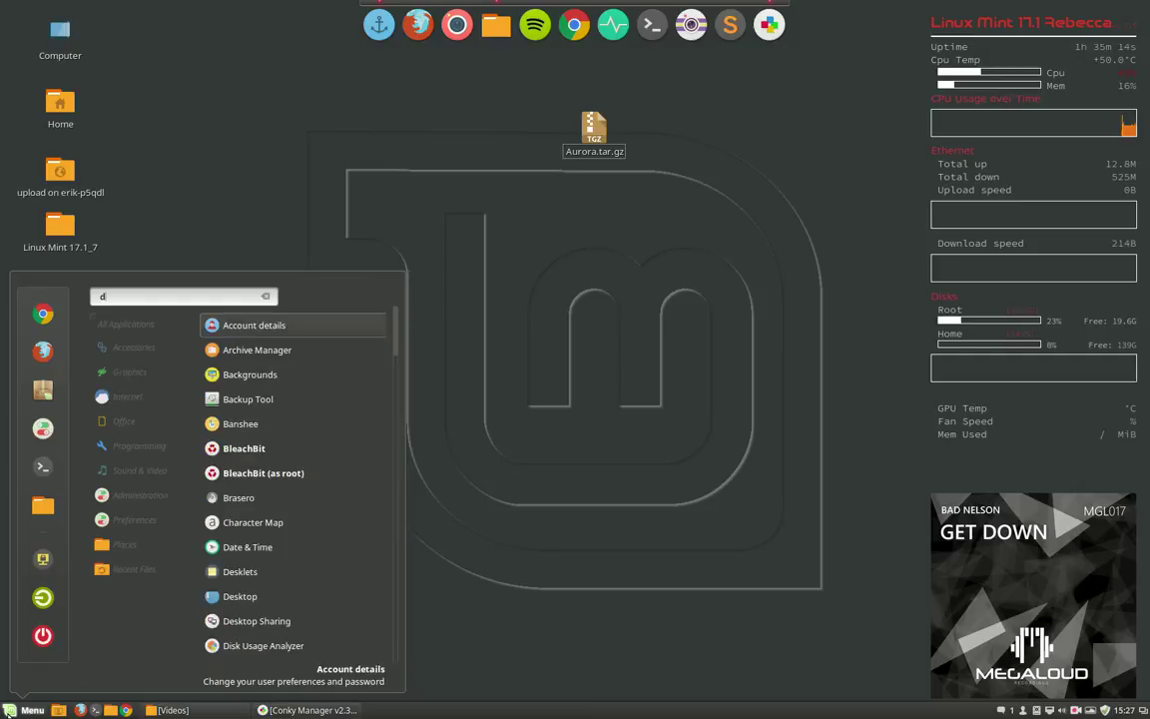
{"action": "type", "text": "river"}
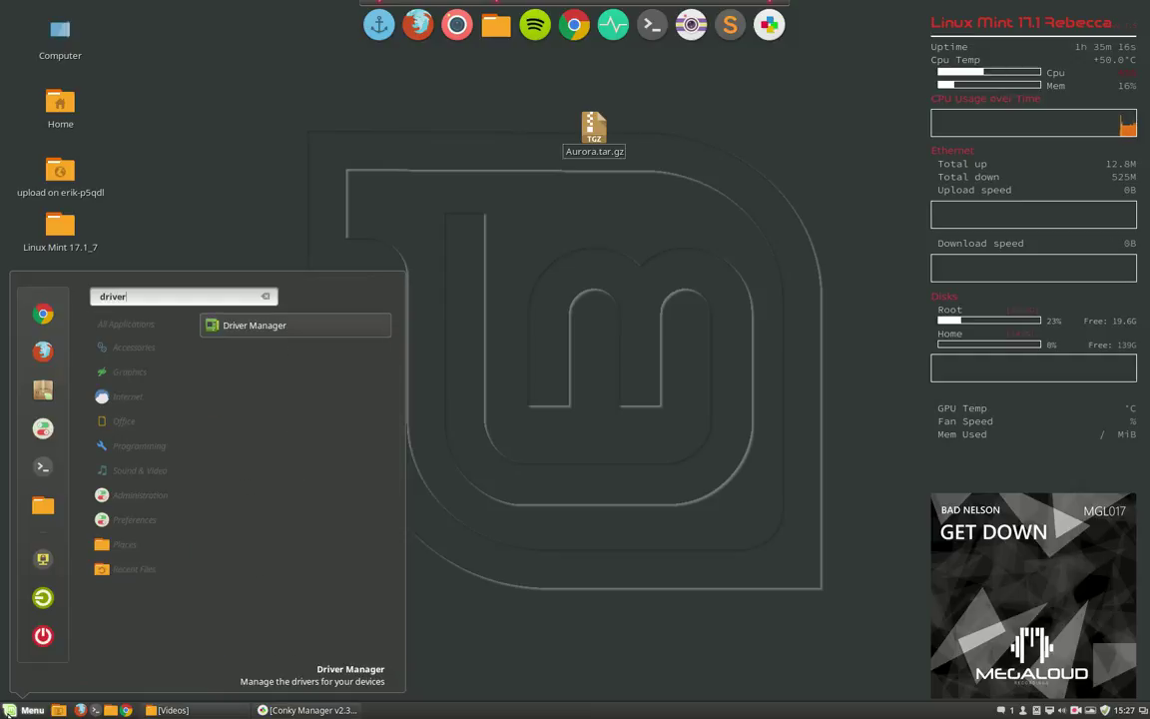
{"action": "left_click", "coordinate": [291, 330]}
{"action": "type", "text": "•••••"}
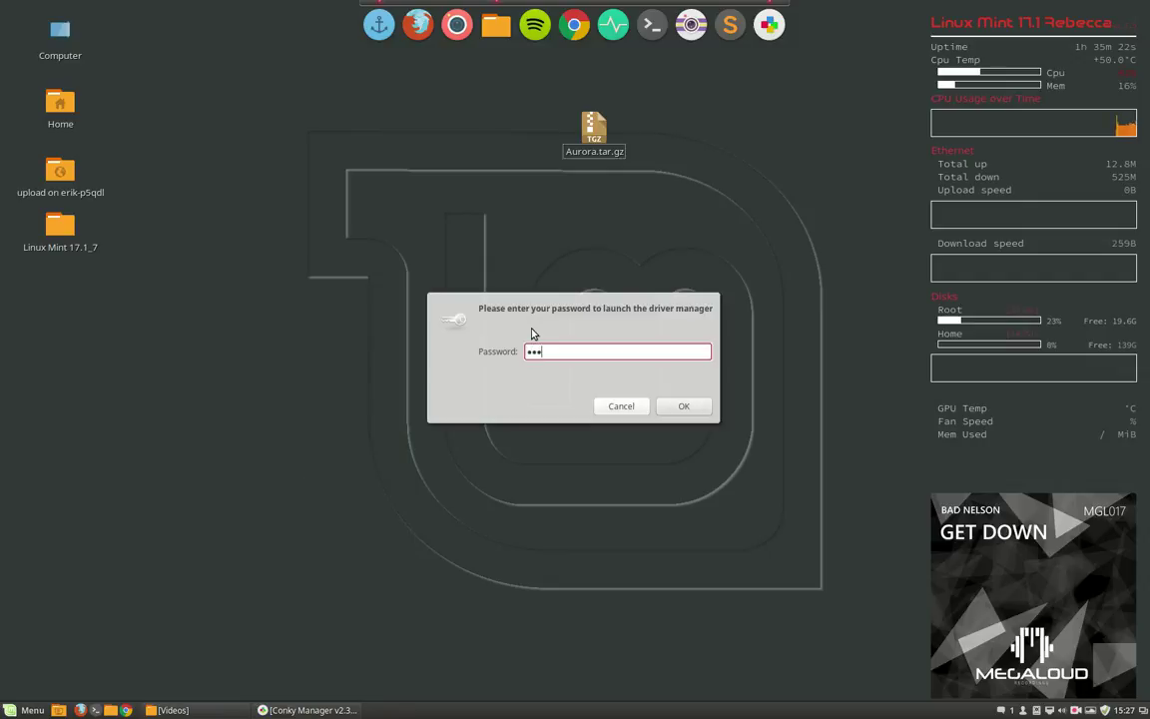
{"action": "key", "text": "Return"}
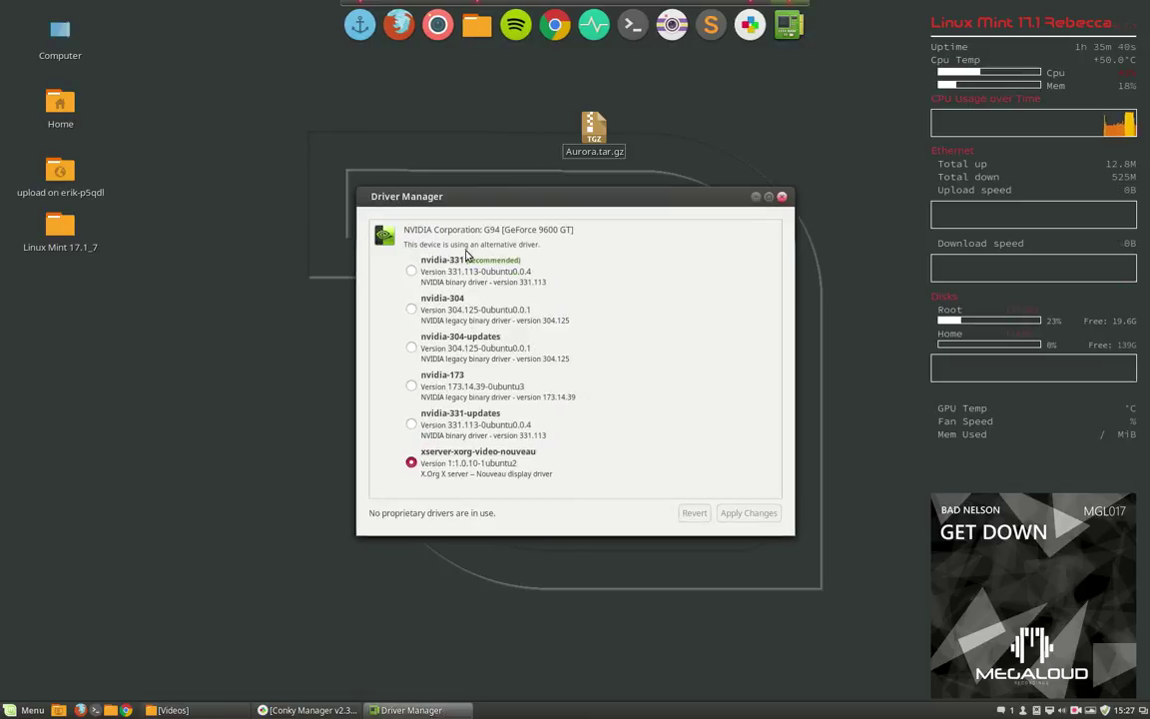
Switch the GeForce 9600 GT from nouveau to nvidia-331 (recommended) and apply the change.
{"action": "left_click", "coordinate": [423, 272]}
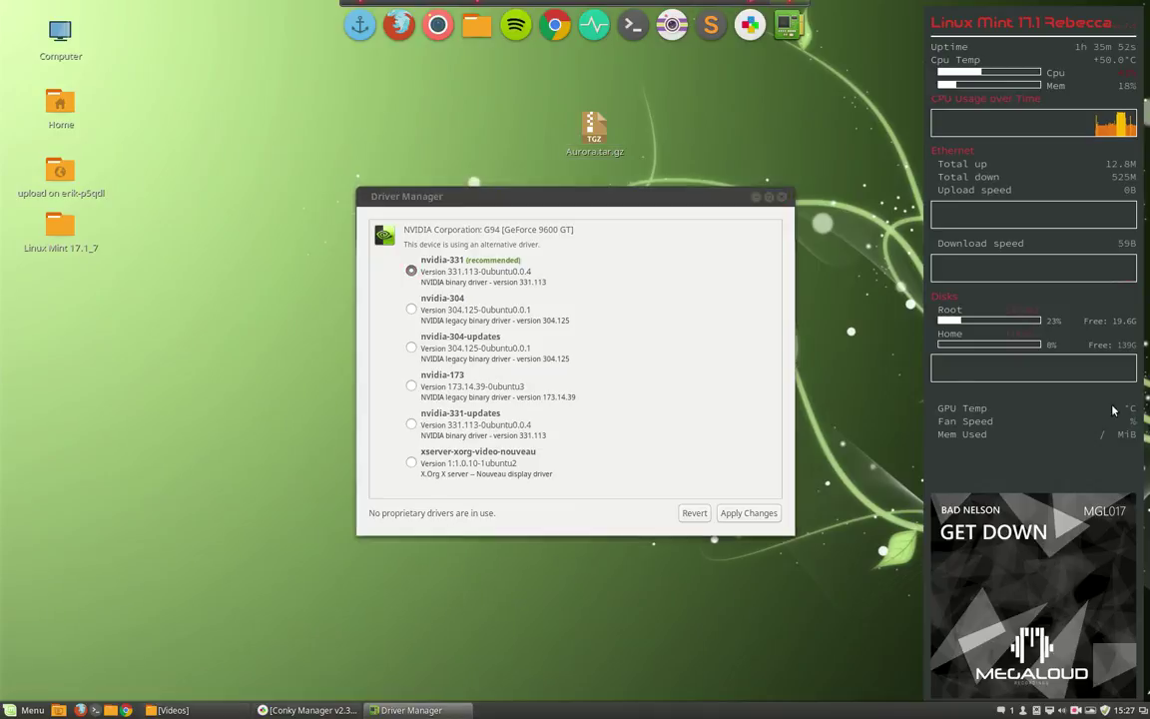
{"action": "left_click", "coordinate": [751, 516]}
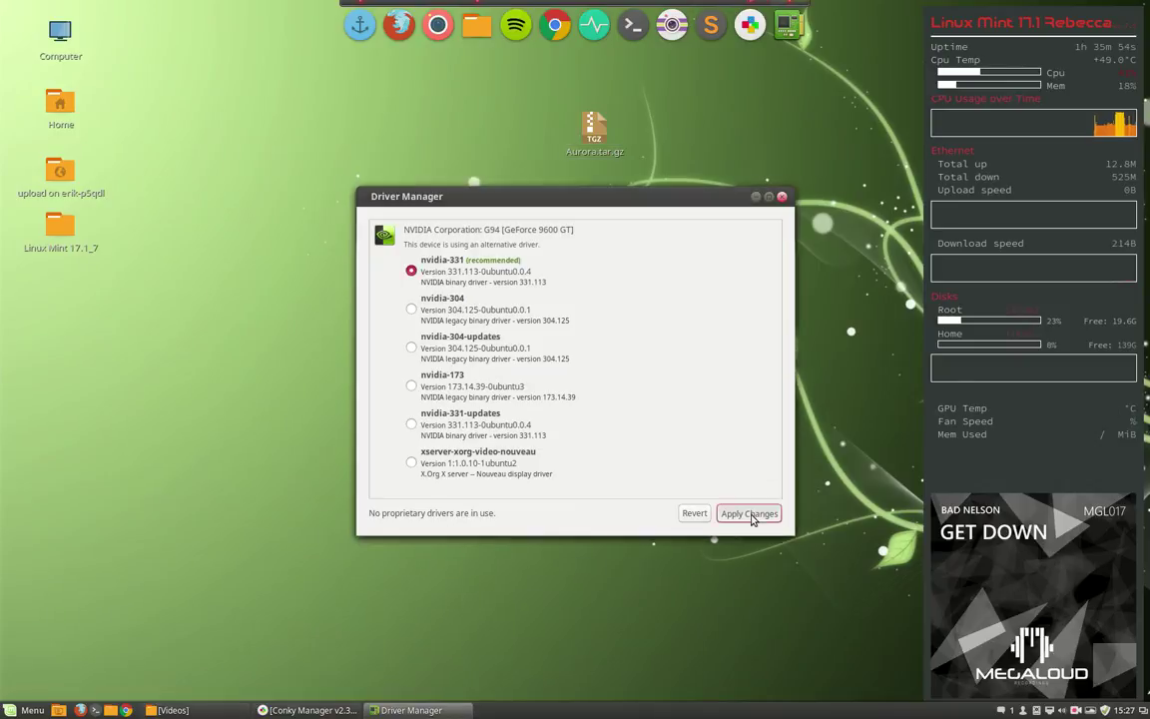